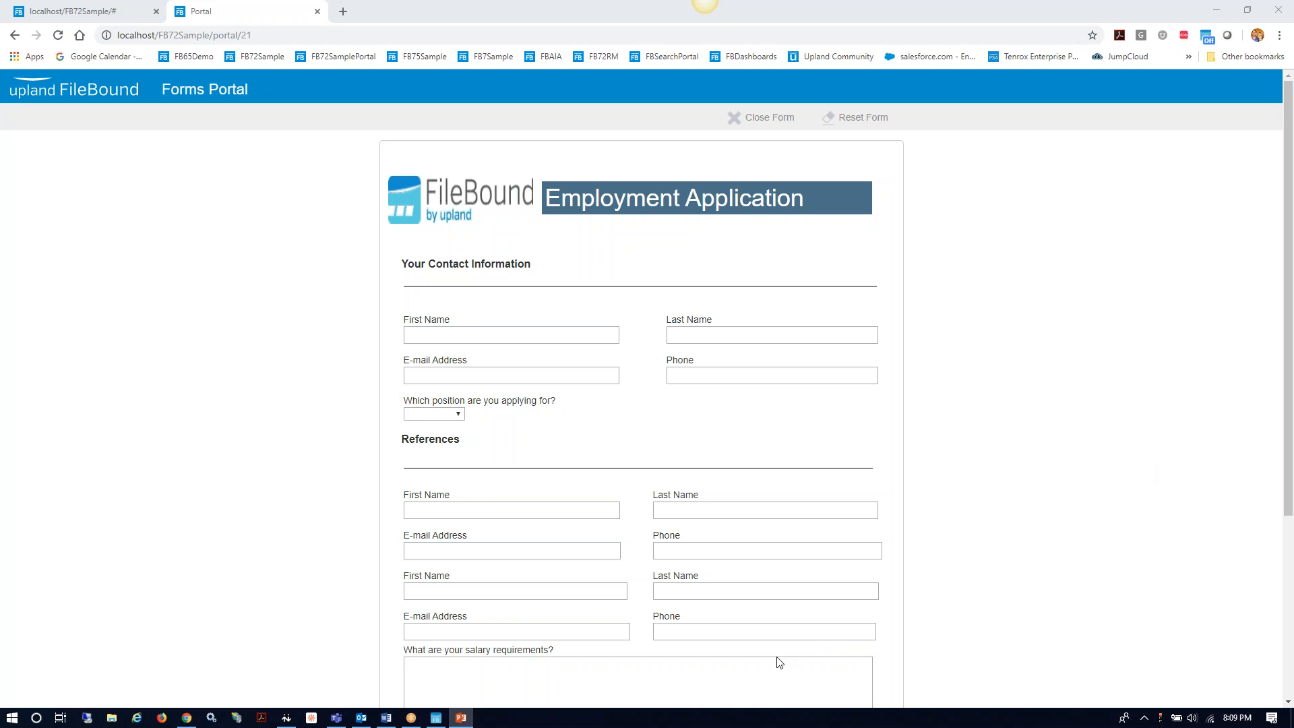
# Step: Enter the applicant's first and last name on the Employment Application
pyautogui.click(467, 334)
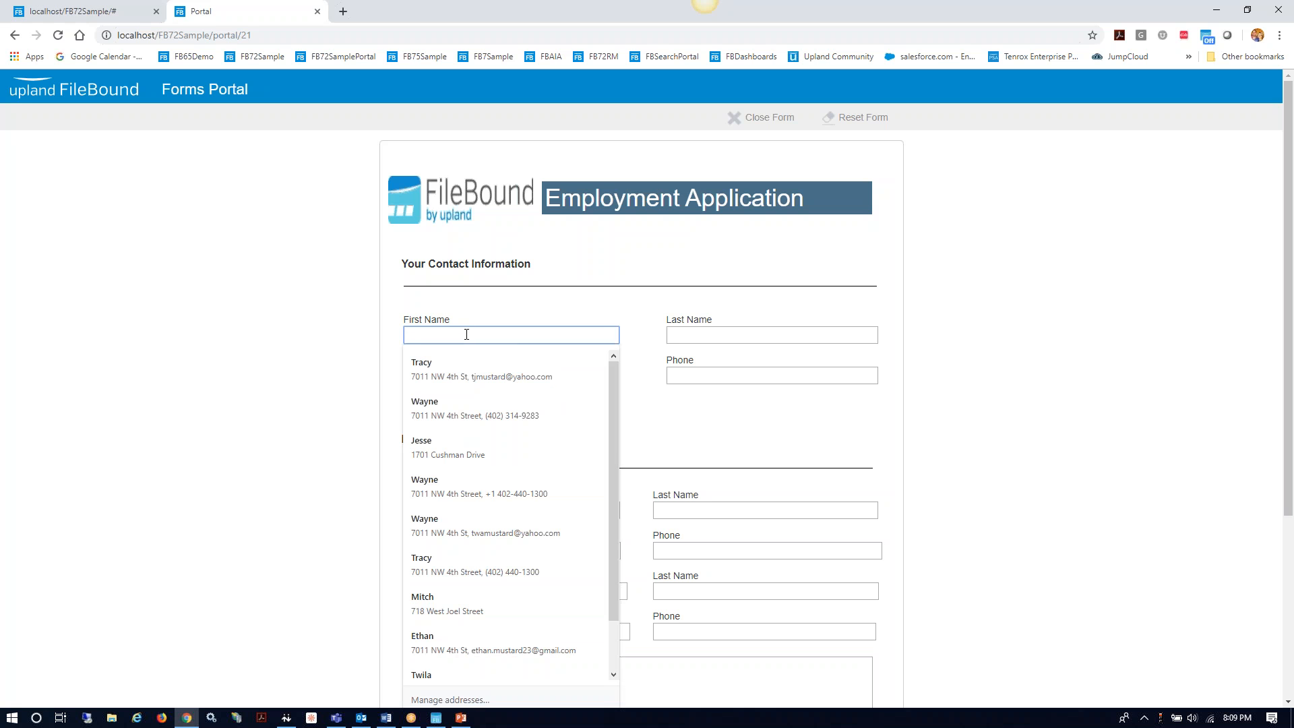
pyautogui.press('Tab')
# Step: Autofill the applicant's saved e-mail and phone, and choose SALES as the position
pyautogui.press('Tab')
pyautogui.write('R')
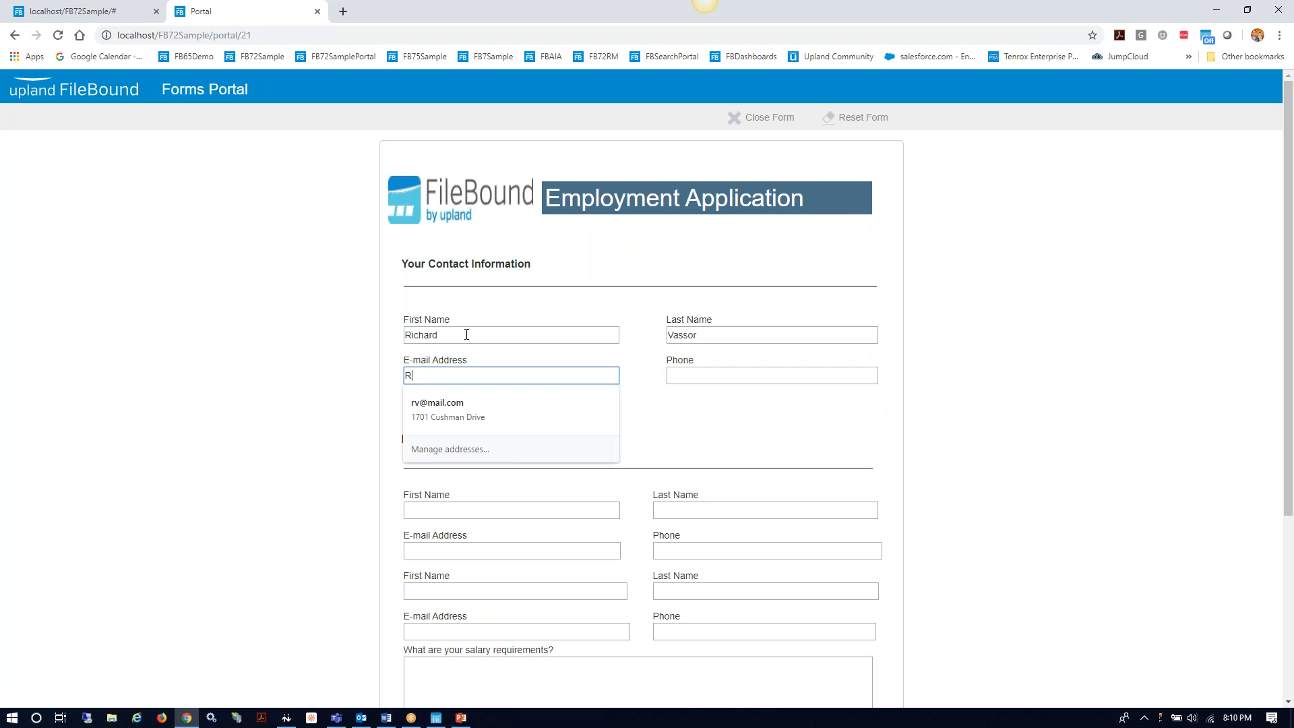
pyautogui.write('V')
pyautogui.click(455, 412)
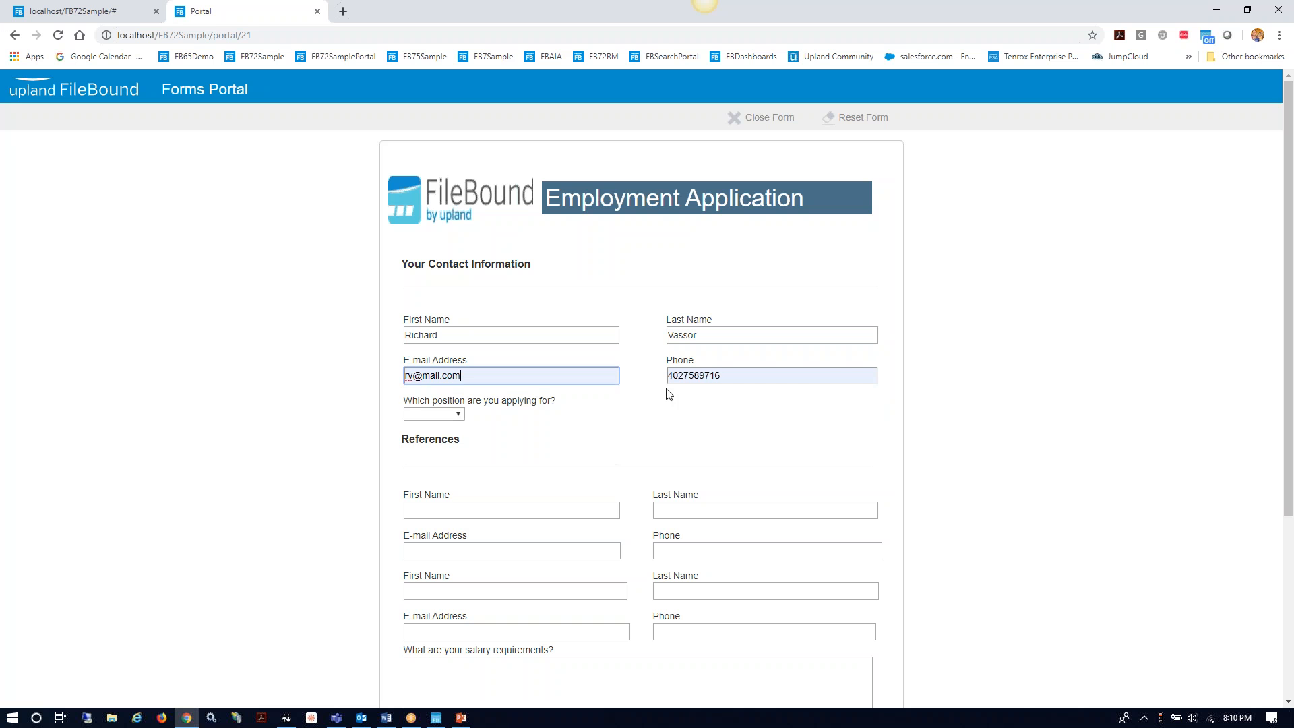
pyautogui.click(458, 415)
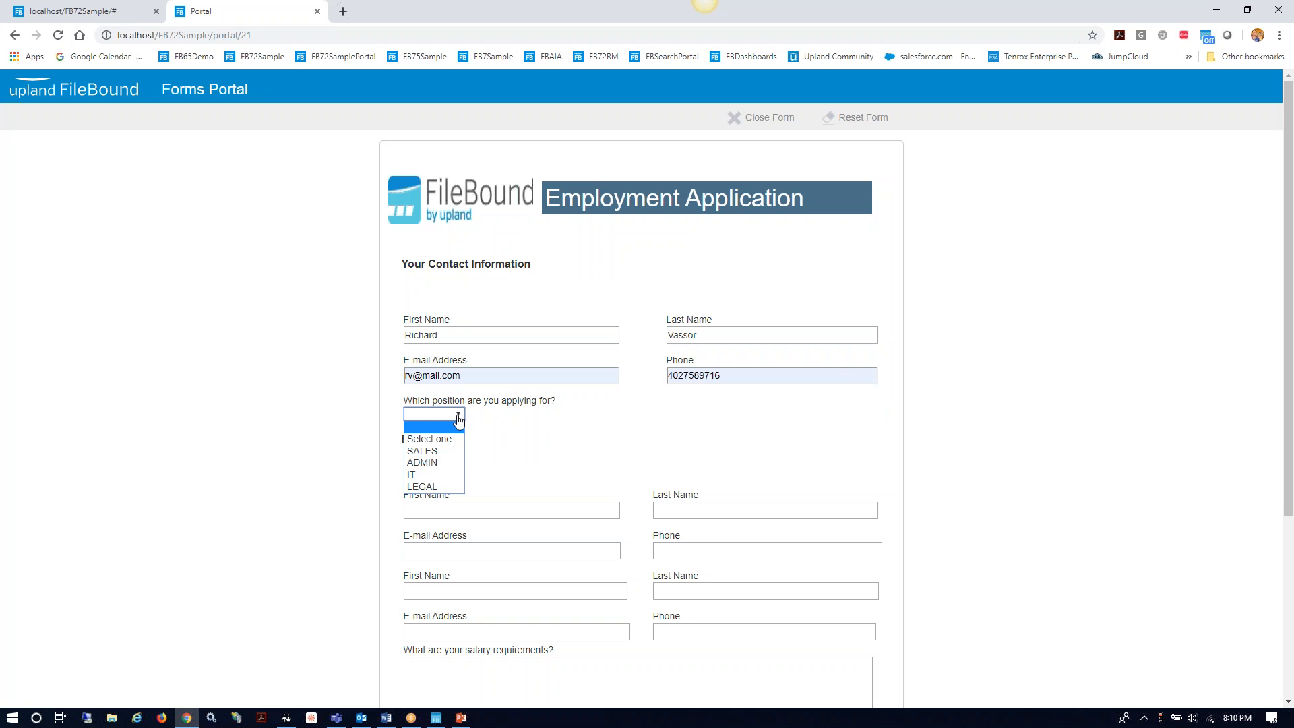
pyautogui.click(441, 451)
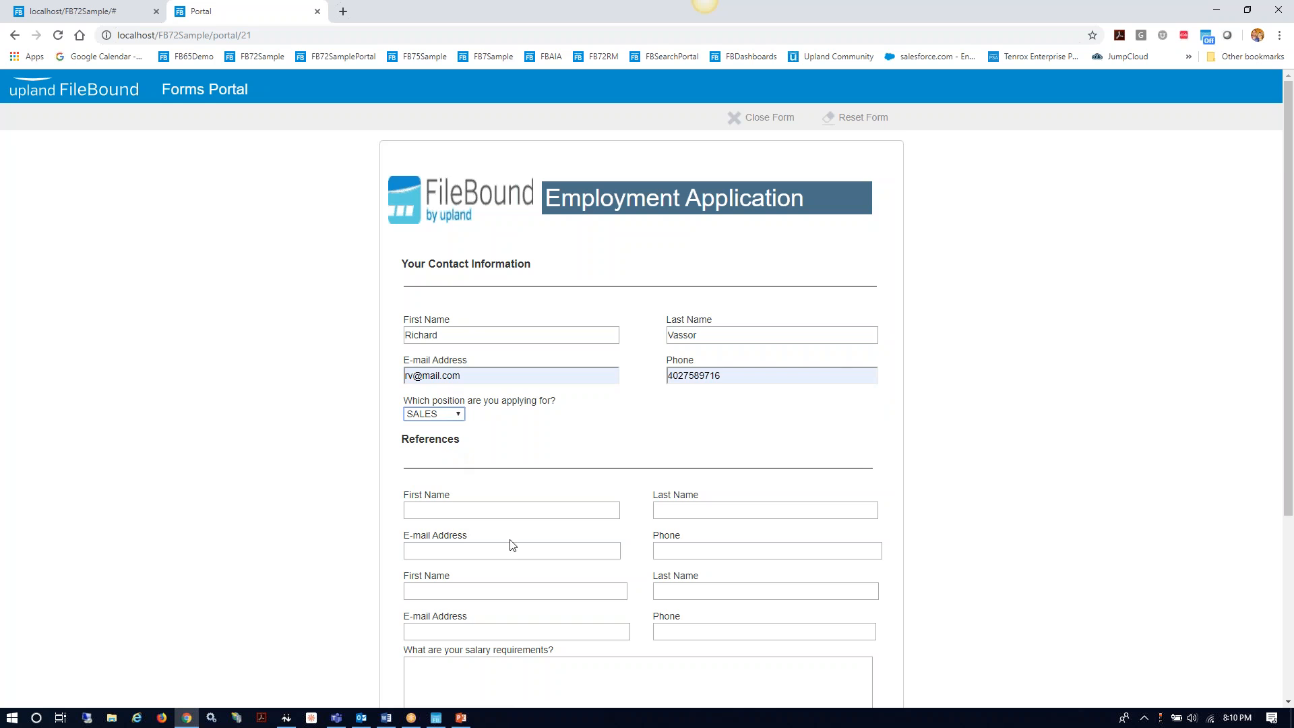
pyautogui.scroll(-3, 618, 477)
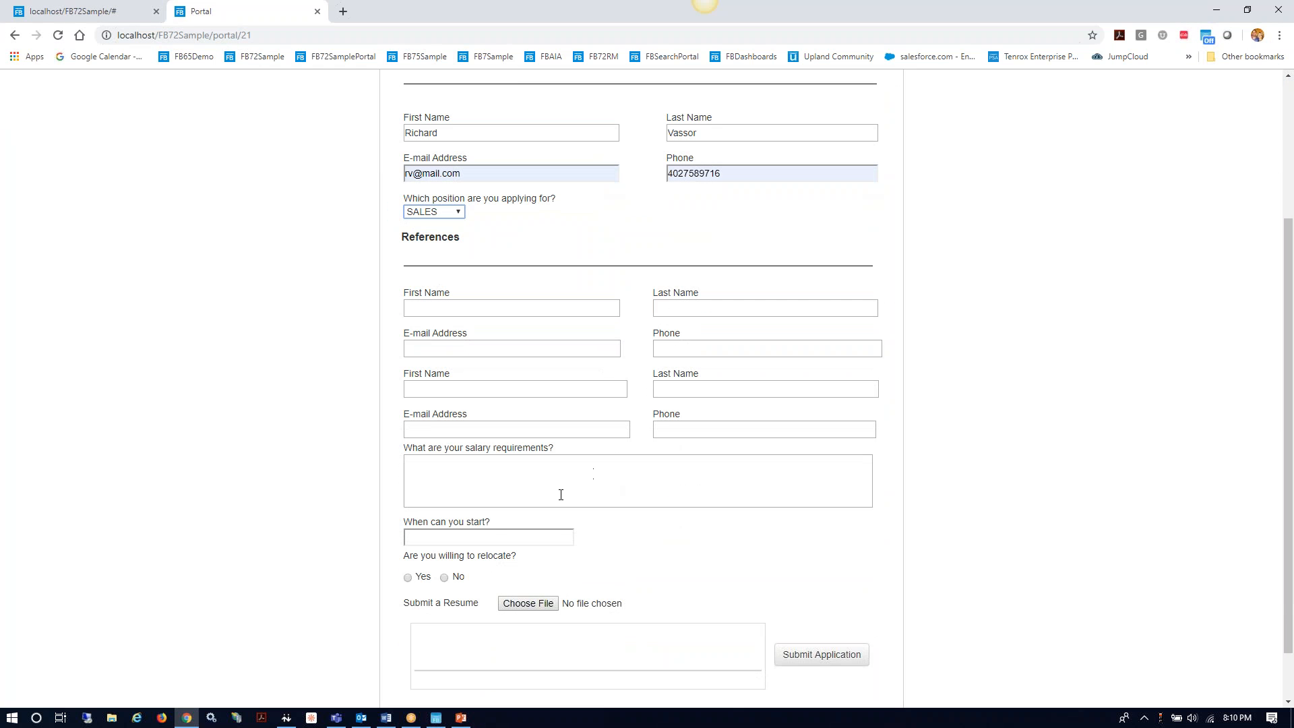
# Step: Set the start date to October 1, 2019 and attach RV Resume.tif
pyautogui.click(500, 539)
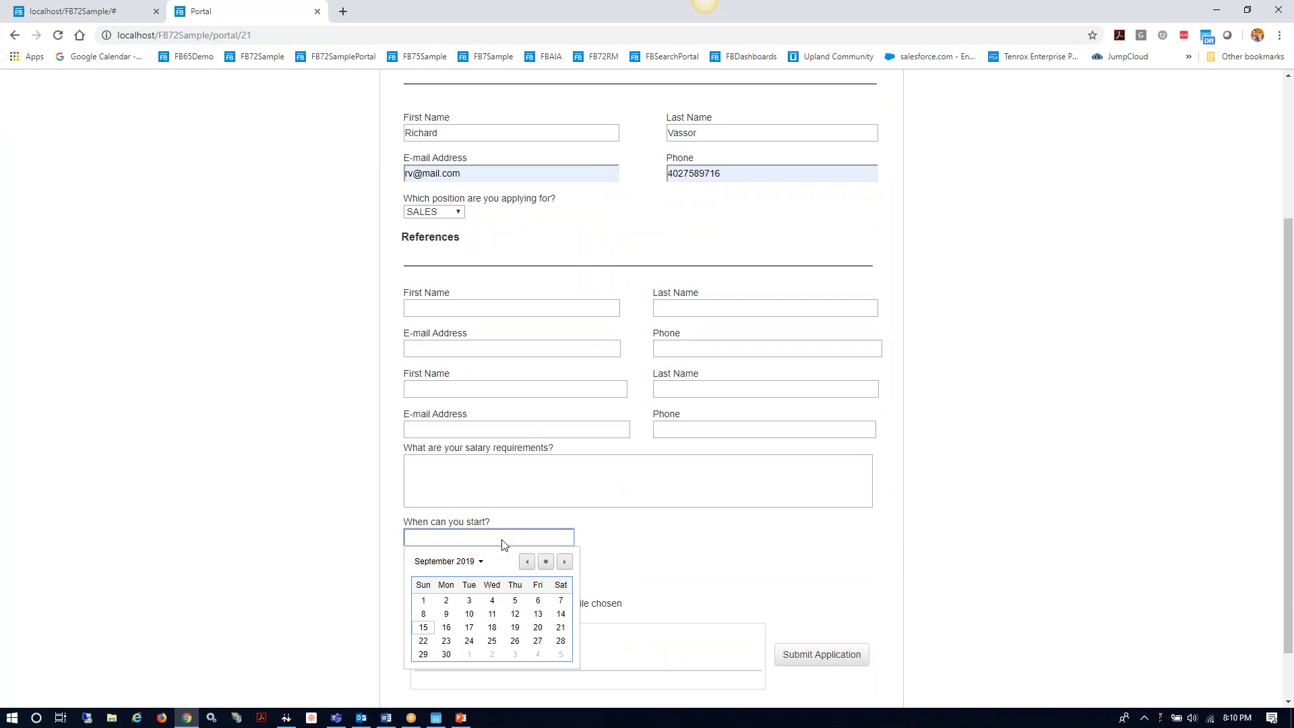
pyautogui.click(469, 654)
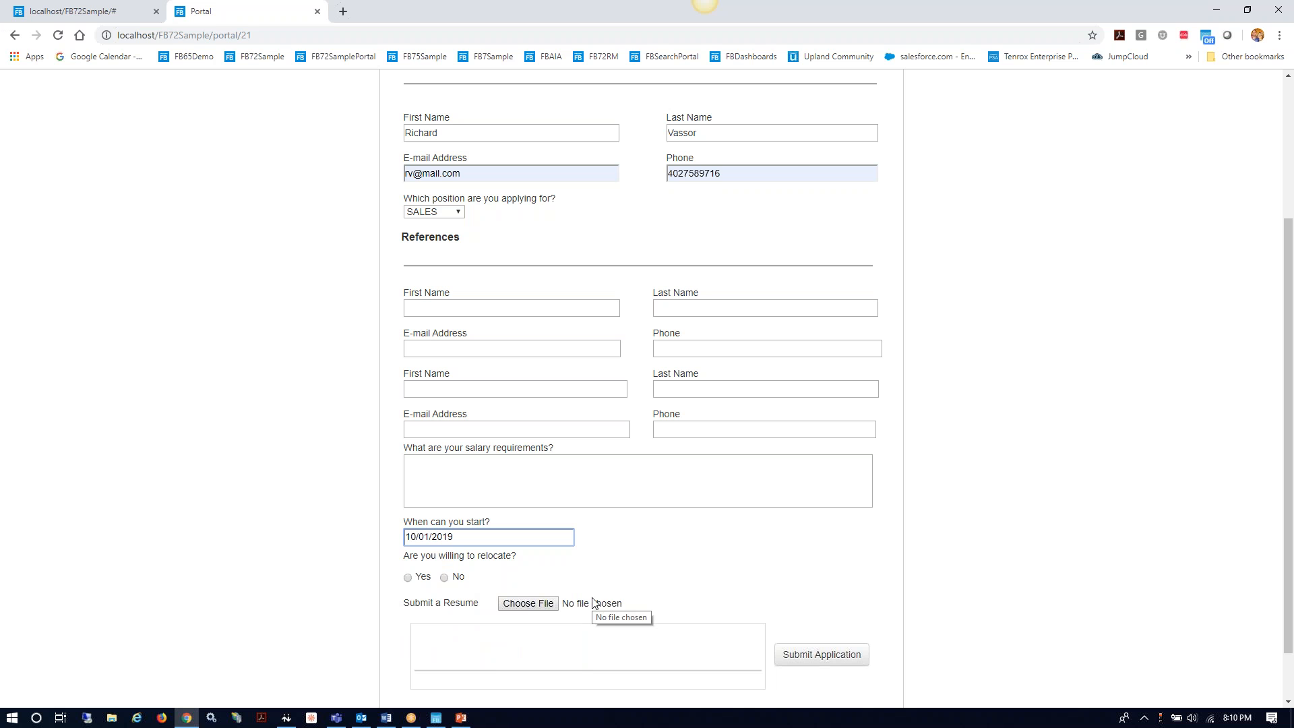
pyautogui.click(547, 606)
pyautogui.scroll(-5, 208, 211)
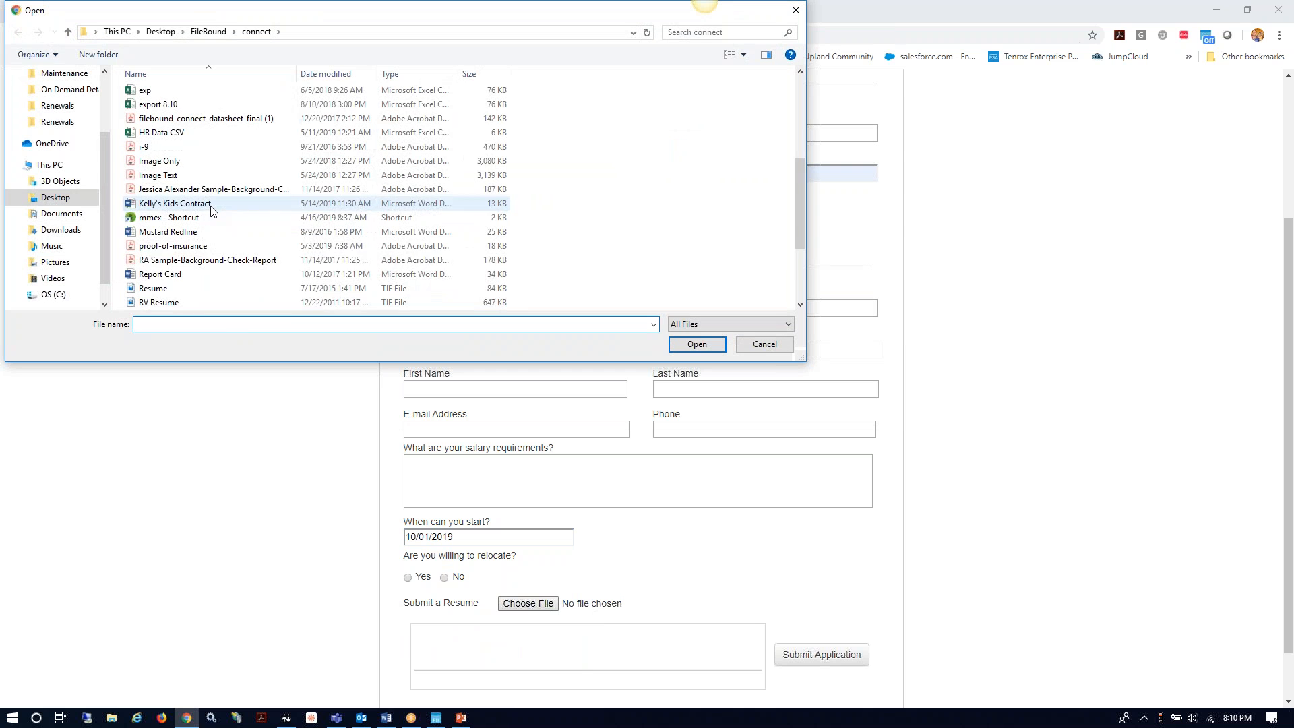
pyautogui.scroll(-2, 204, 278)
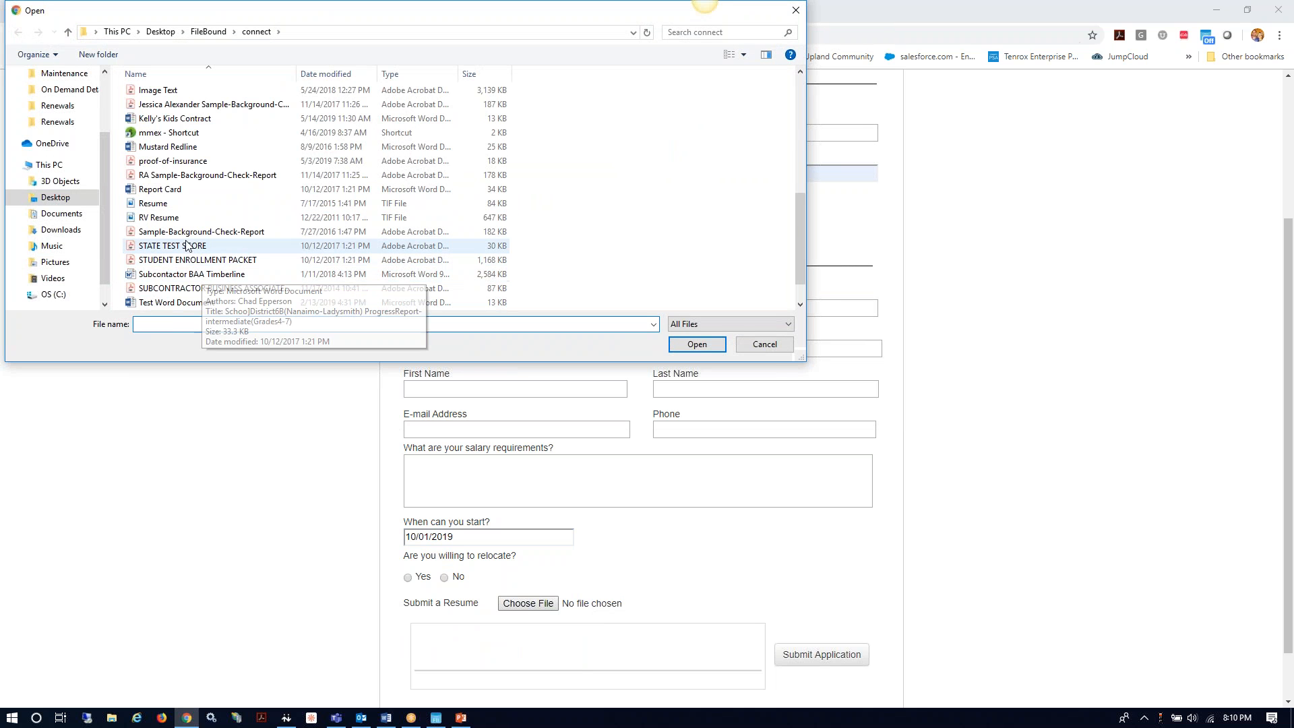
pyautogui.doubleClick(160, 218)
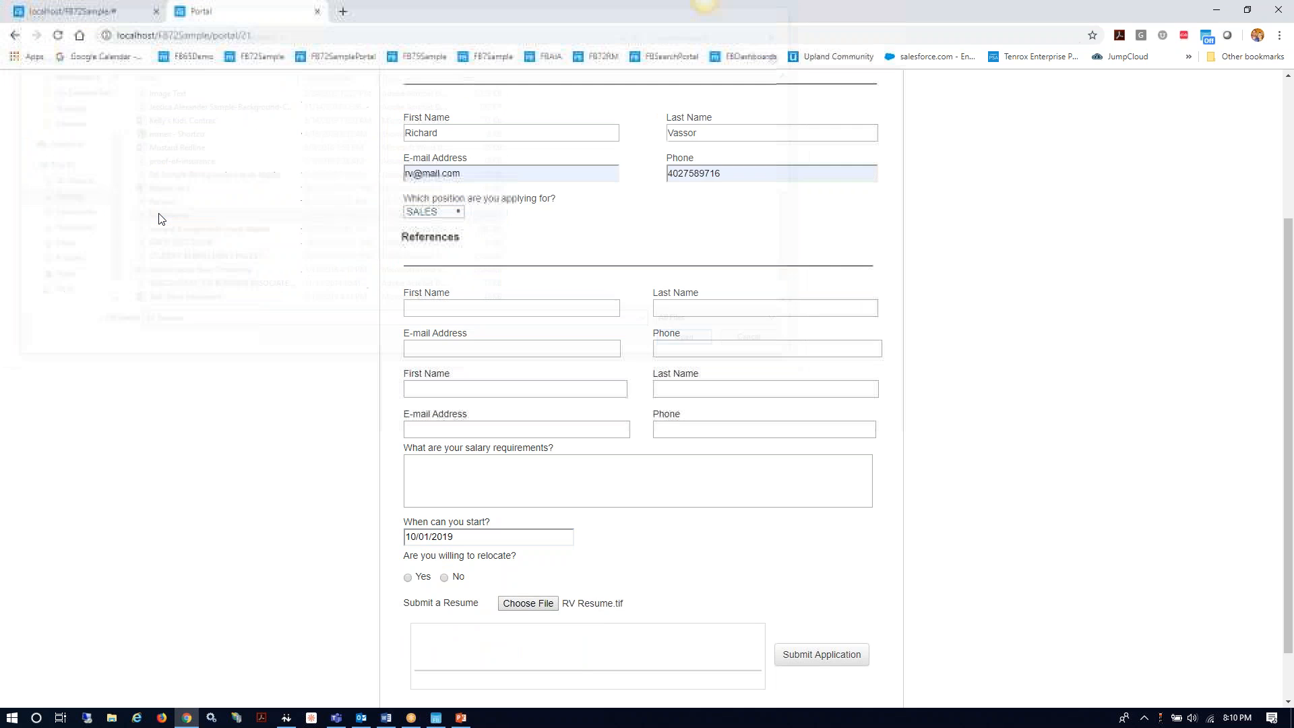
# Step: Draw a signature in the signature box and submit the application
pyautogui.moveTo(482, 653)
pyautogui.mouseDown()
pyautogui.moveTo(491, 664)
pyautogui.moveTo(466, 628)
pyautogui.moveTo(537, 663)
pyautogui.moveTo(588, 665)
pyautogui.moveTo(593, 629)
pyautogui.mouseUp()
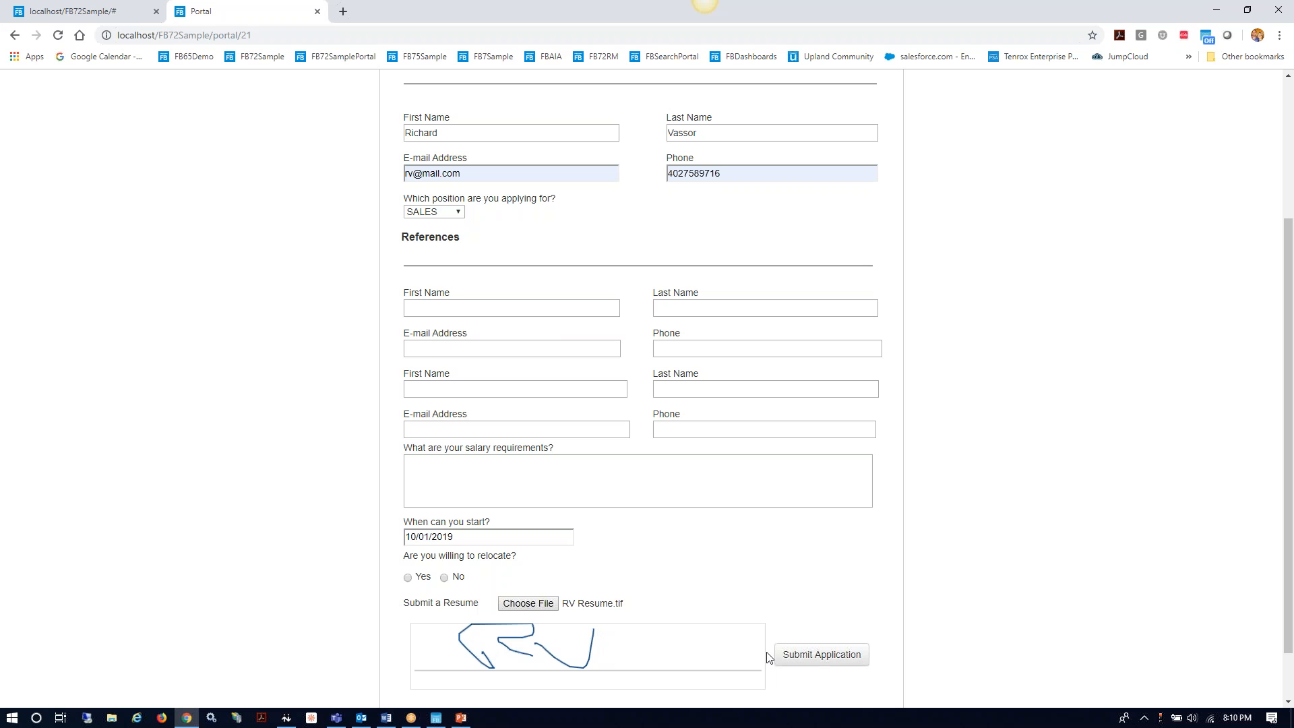
pyautogui.scroll(3, 821, 584)
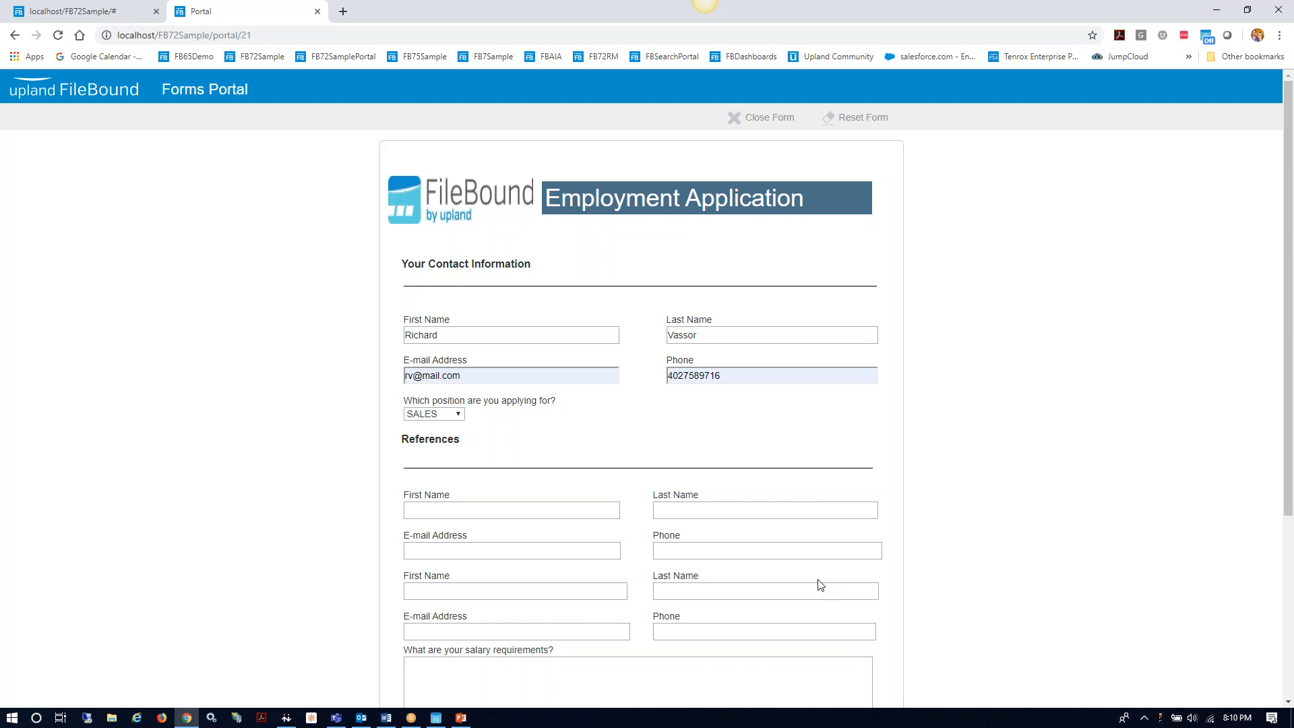
pyautogui.scroll(-4, 933, 506)
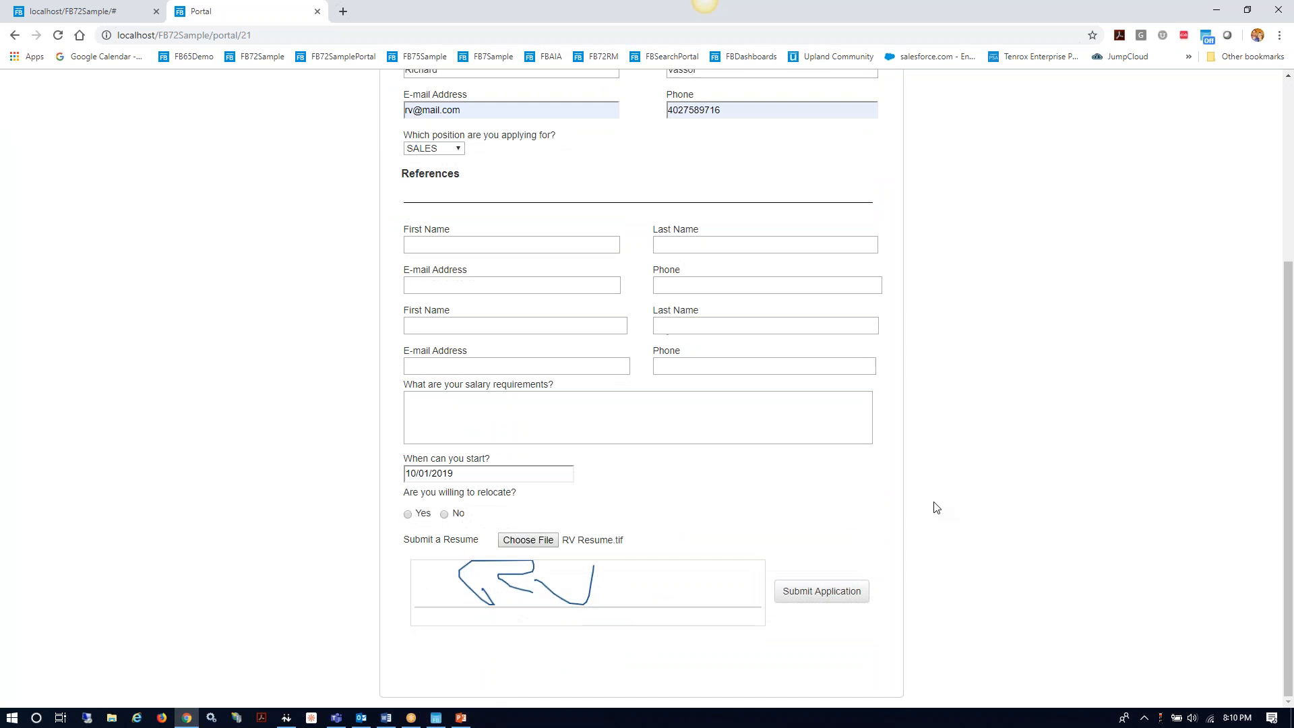
pyautogui.click(856, 585)
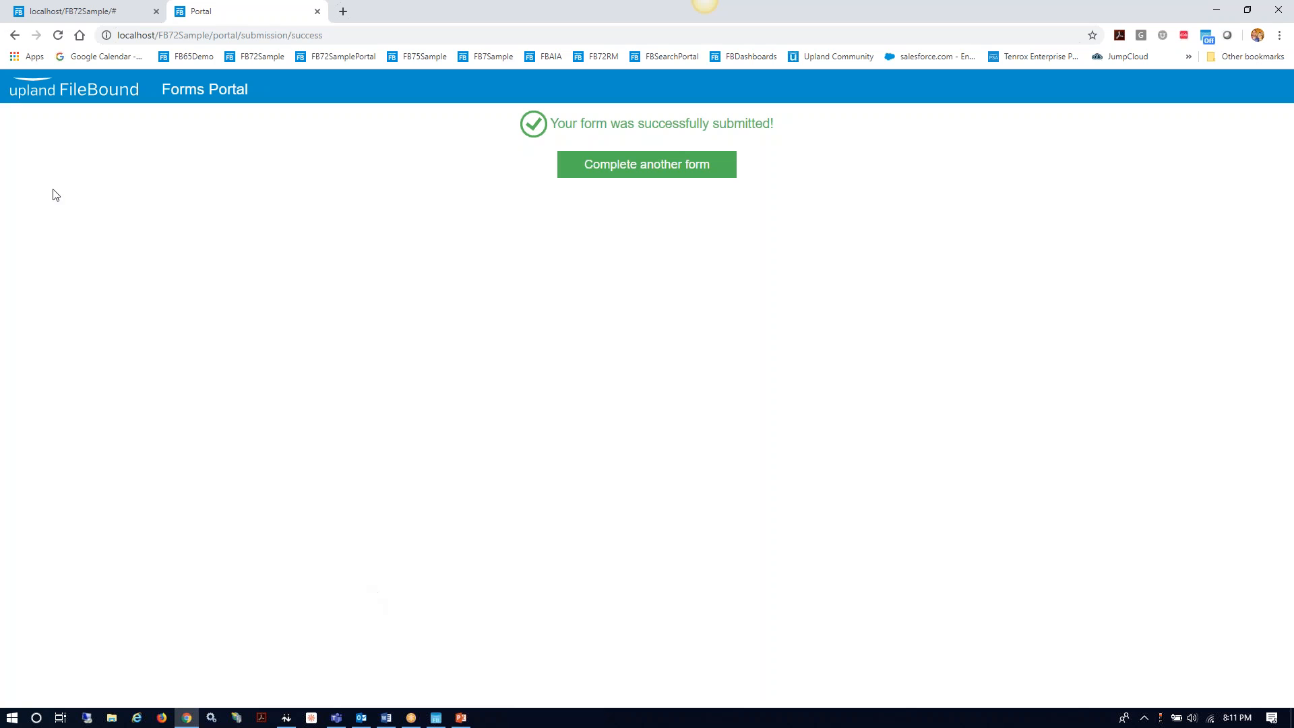
# Step: Return to the browser tab with the FileBound HR Records search results
pyautogui.click(112, 15)
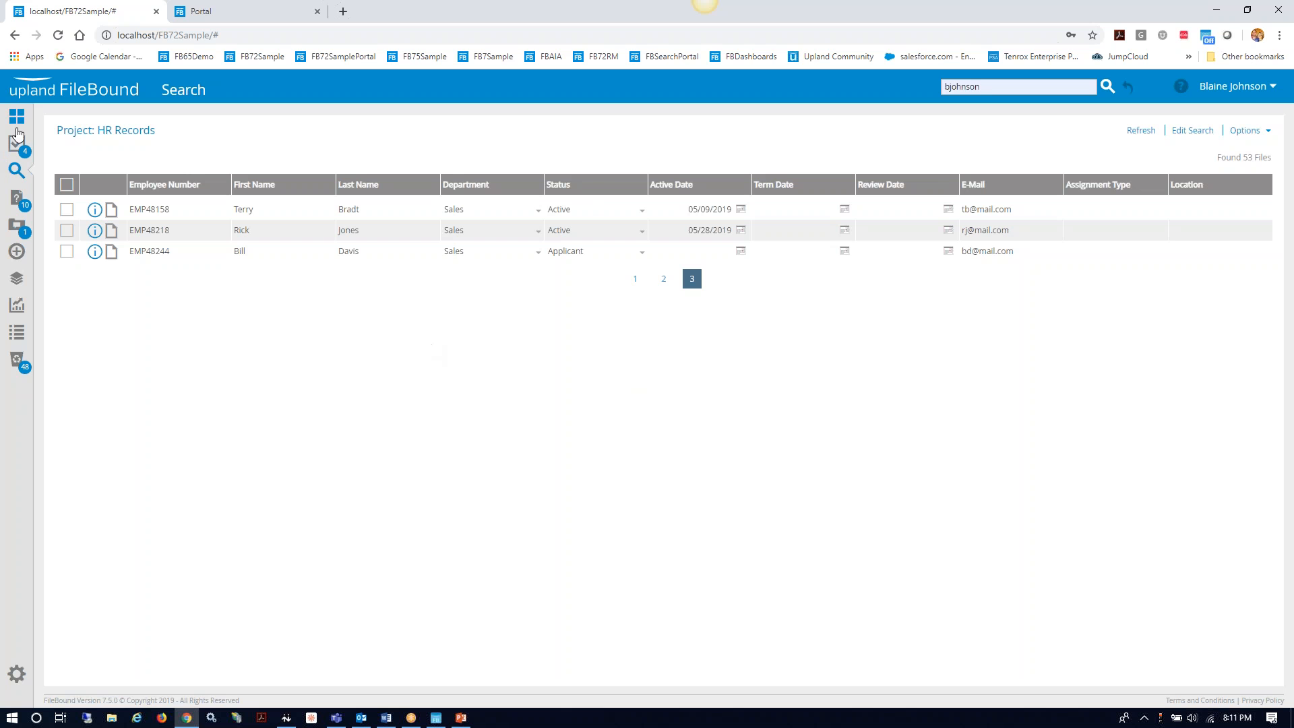
# Step: Log out and sign back in as the other user with their saved login
pyautogui.click(1239, 89)
pyautogui.click(1191, 255)
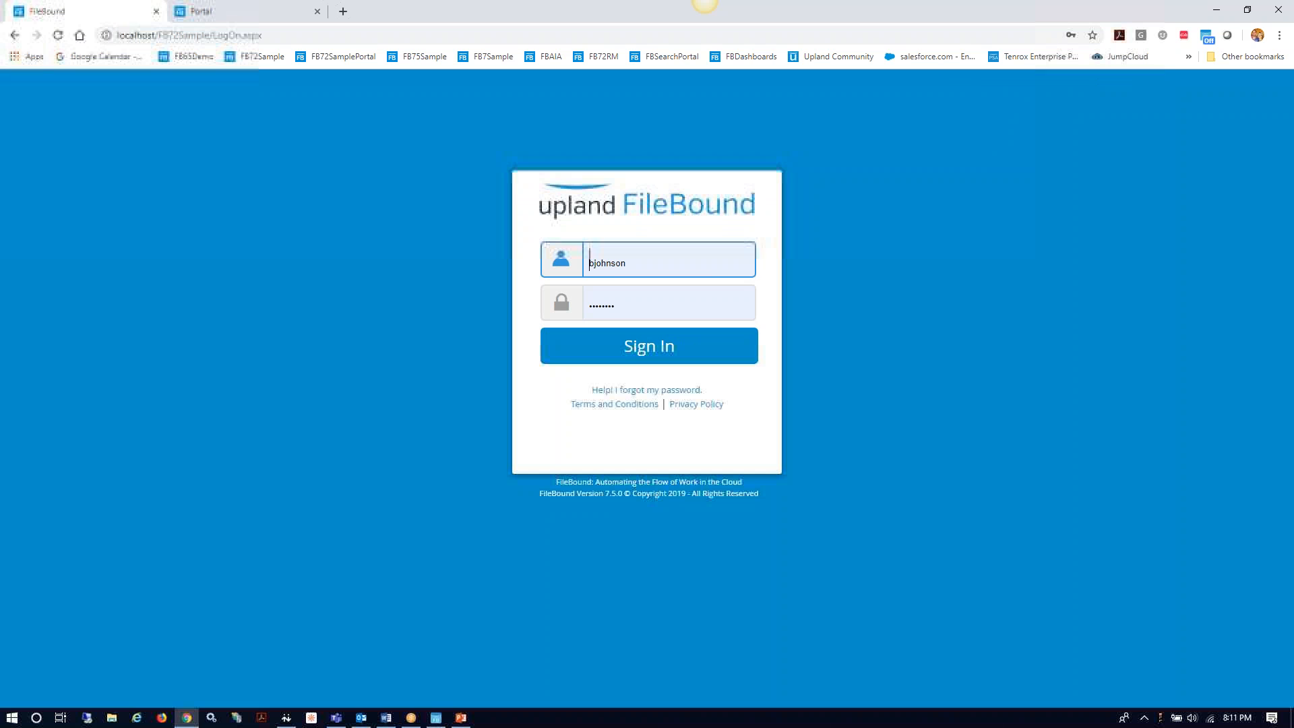
pyautogui.doubleClick(667, 257)
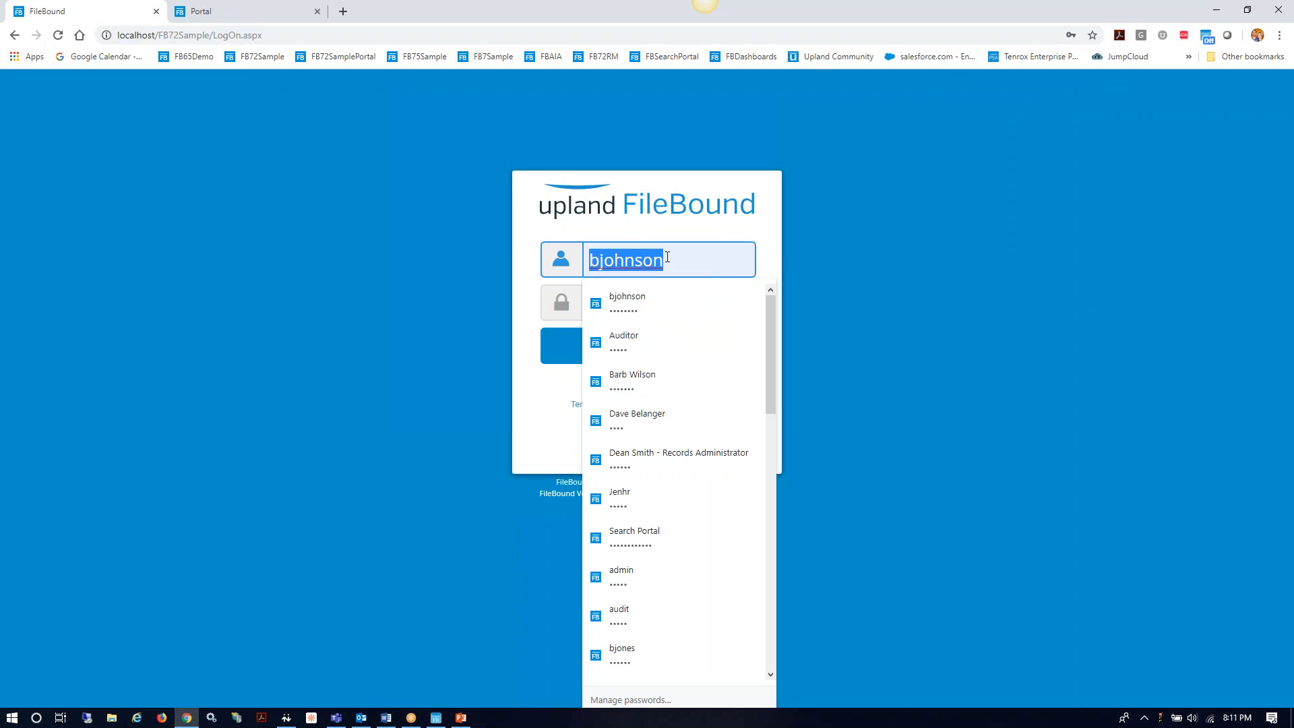
pyautogui.write('jm')
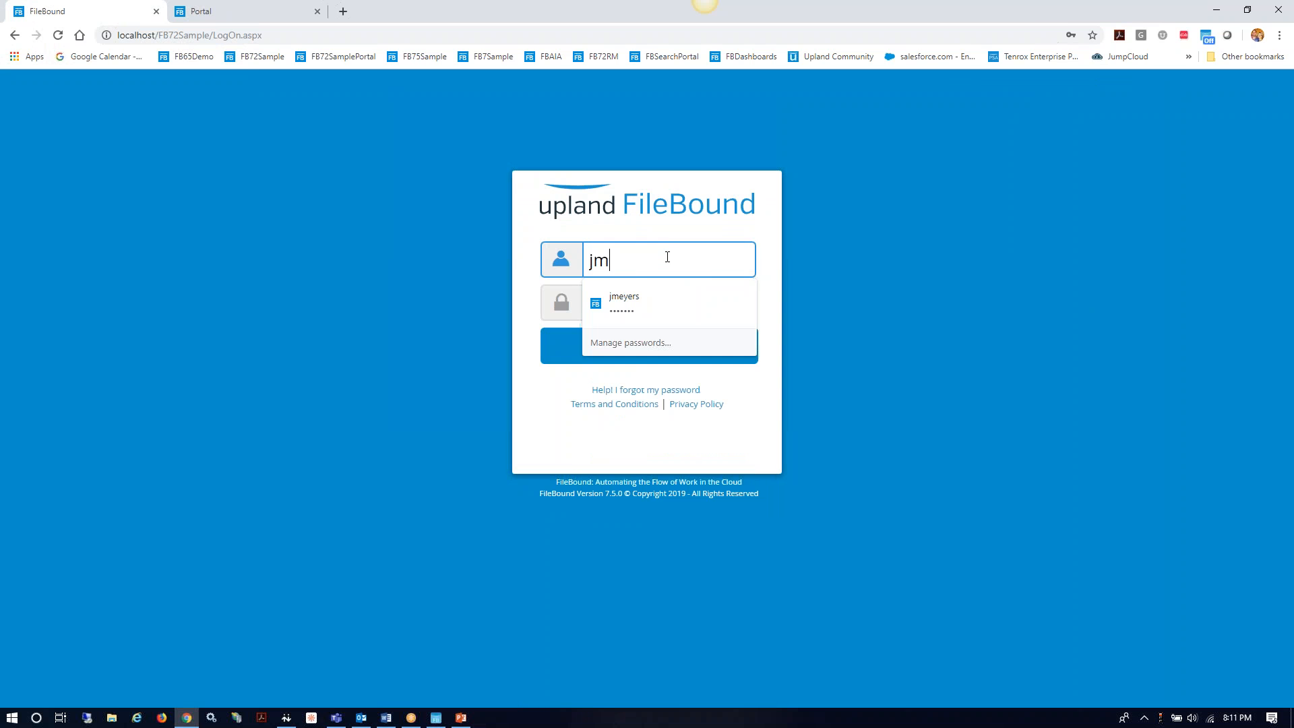
pyautogui.click(629, 300)
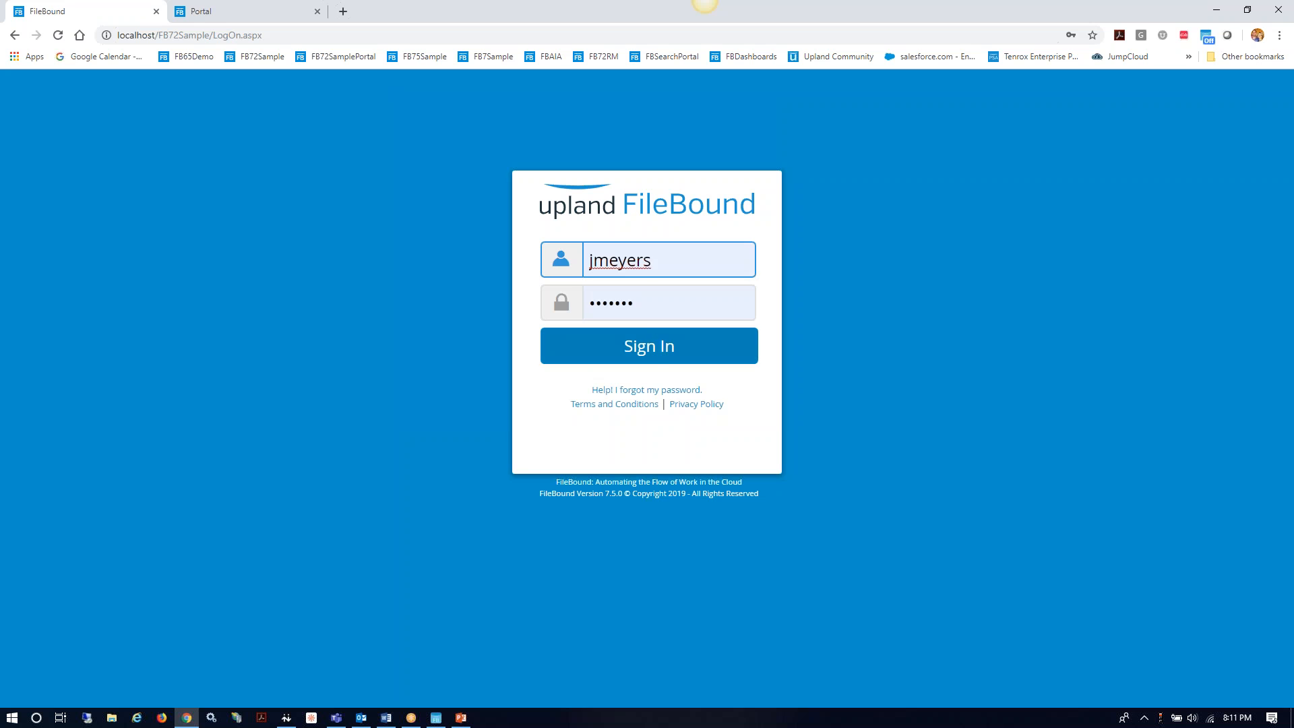
pyautogui.click(650, 347)
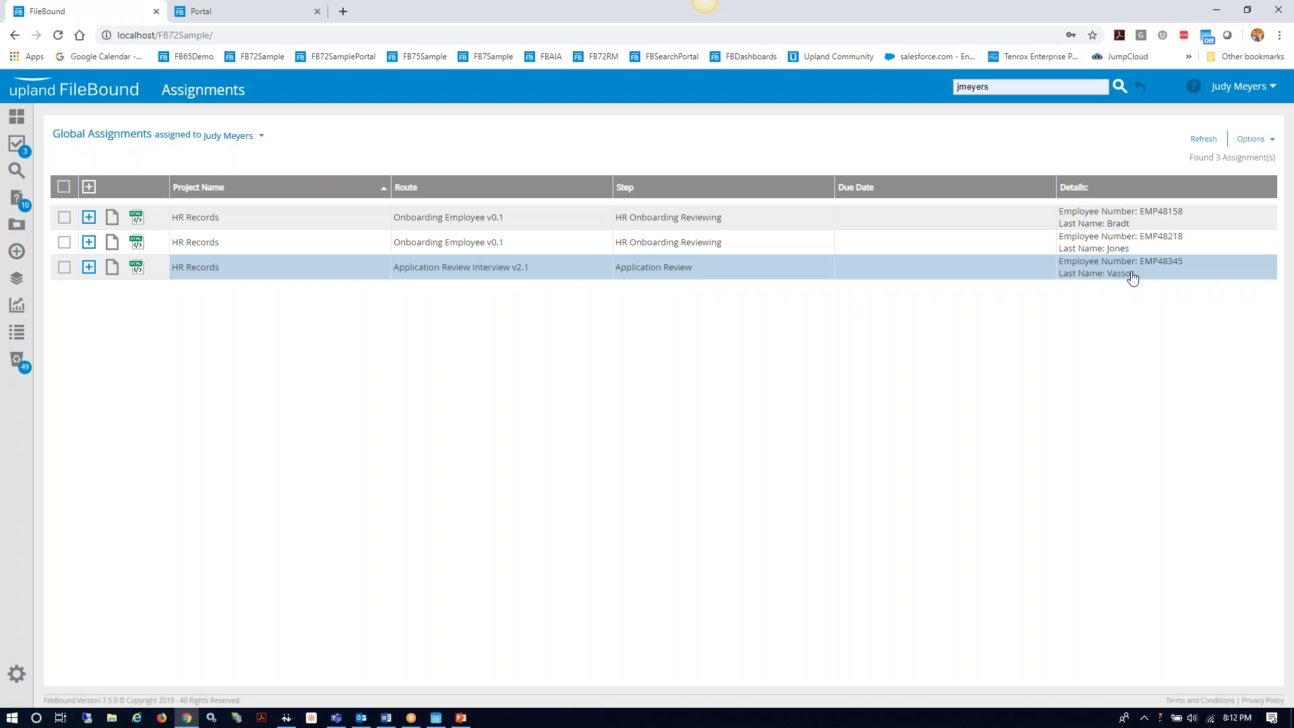
# Step: Open the Application Review assignment's documents and view the Resume in the RESUME folder
pyautogui.click(113, 268)
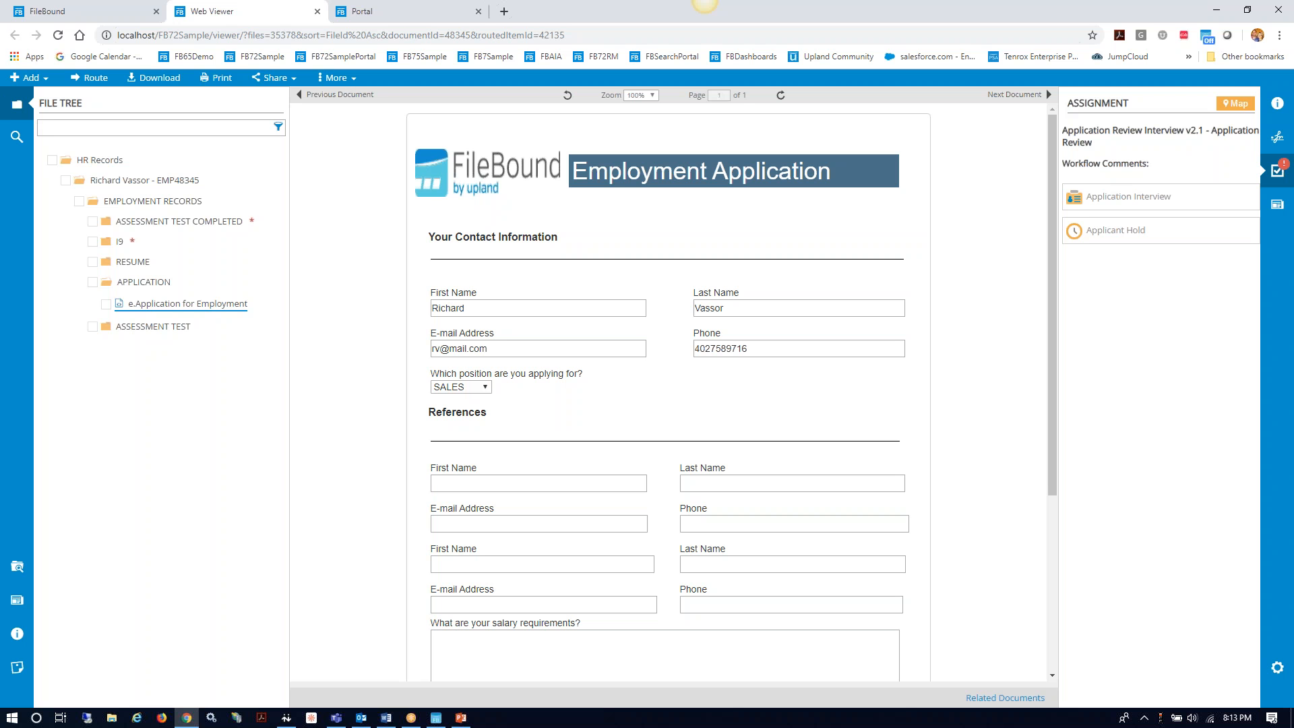
pyautogui.click(121, 265)
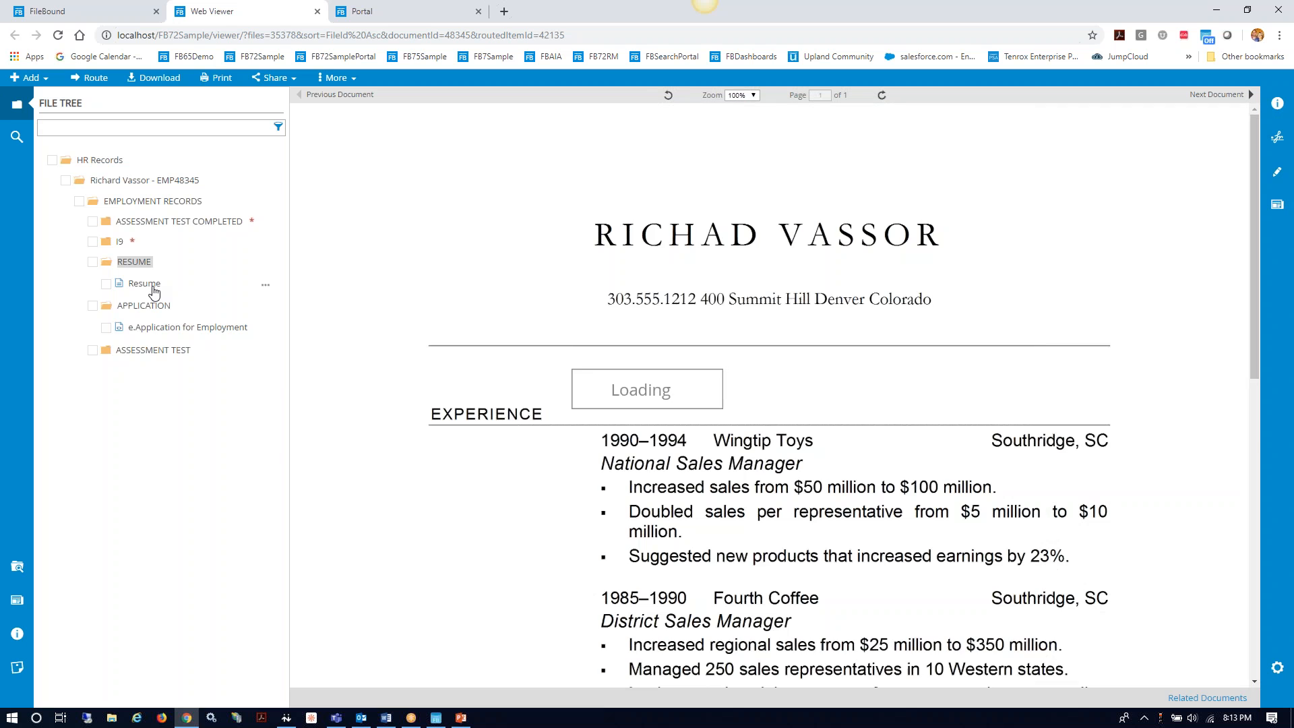
# Step: View e.Assessment Test under ASSESSMENT TEST, then reopen e.Application for Employment
pyautogui.click(154, 352)
pyautogui.click(162, 373)
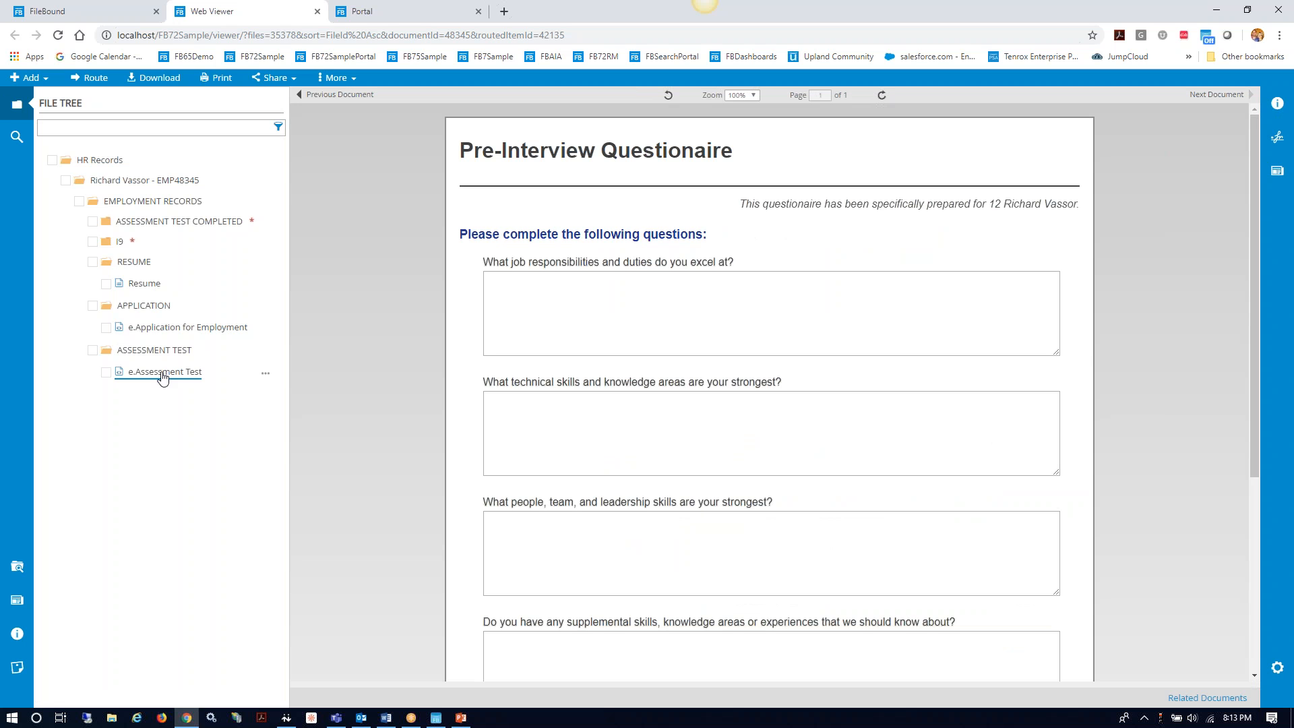
pyautogui.click(174, 330)
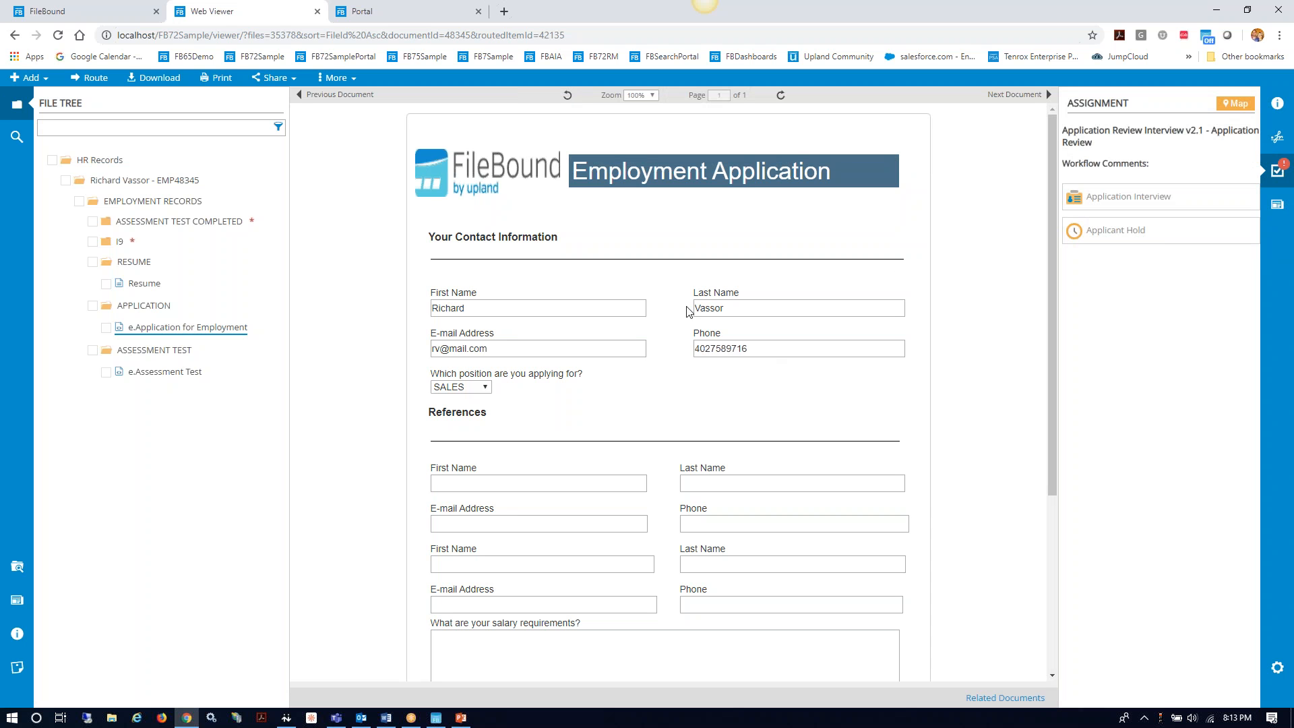
# Step: Route the application to Application Interview with the comment 'please review'
pyautogui.click(1146, 199)
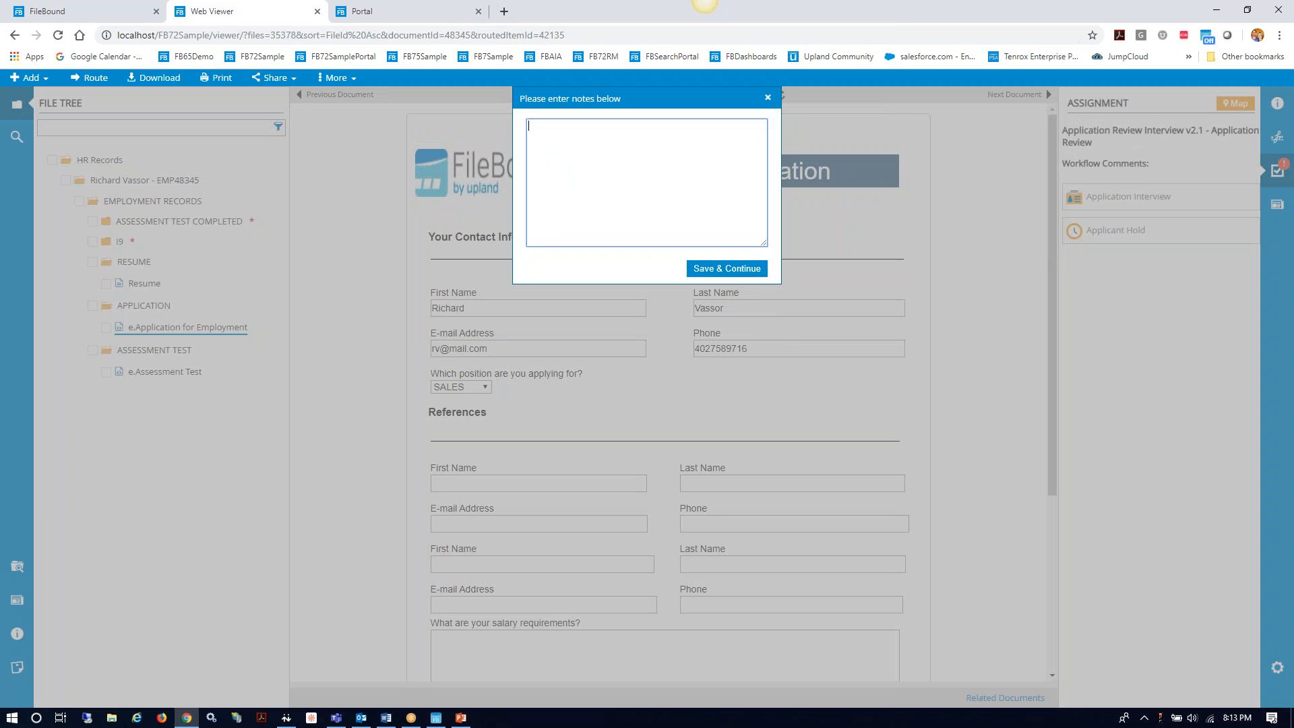
pyautogui.write('please review')
pyautogui.click(725, 270)
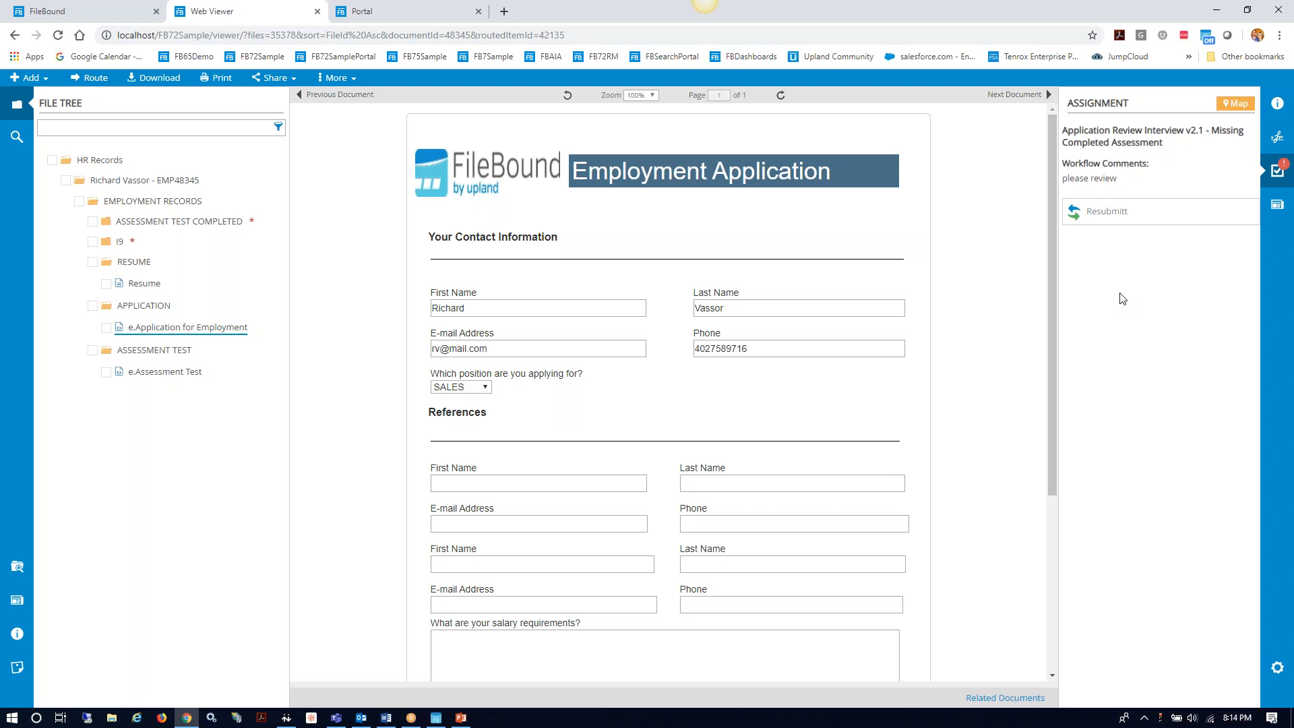
# Step: Share e.Assessment Test via Email and keep and open the downloaded .eml message
pyautogui.click(155, 375)
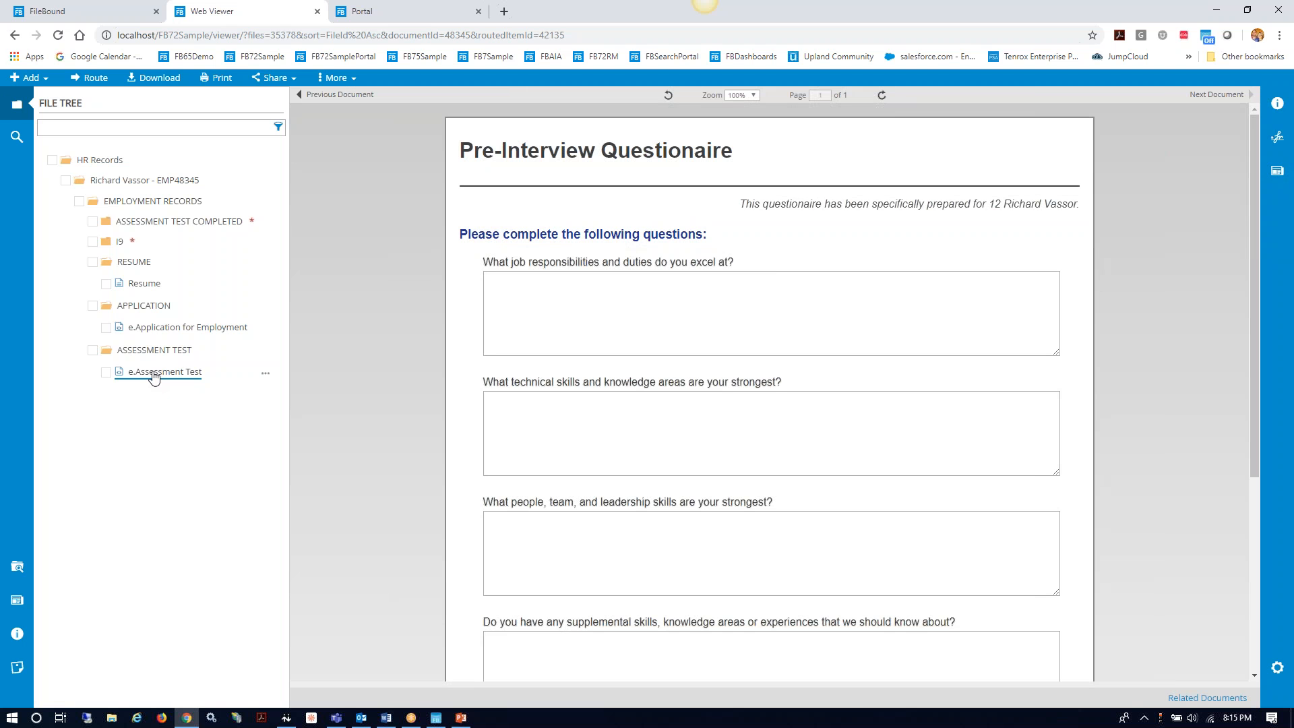
pyautogui.click(292, 78)
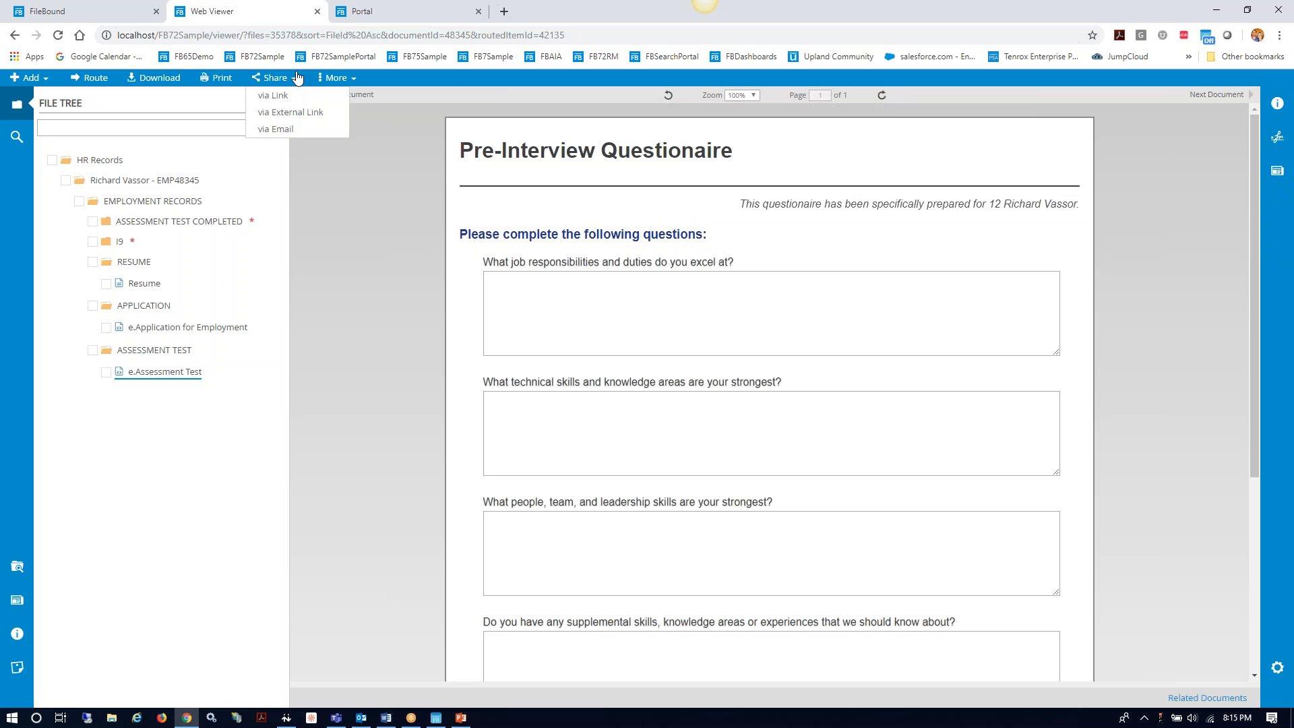
pyautogui.click(281, 137)
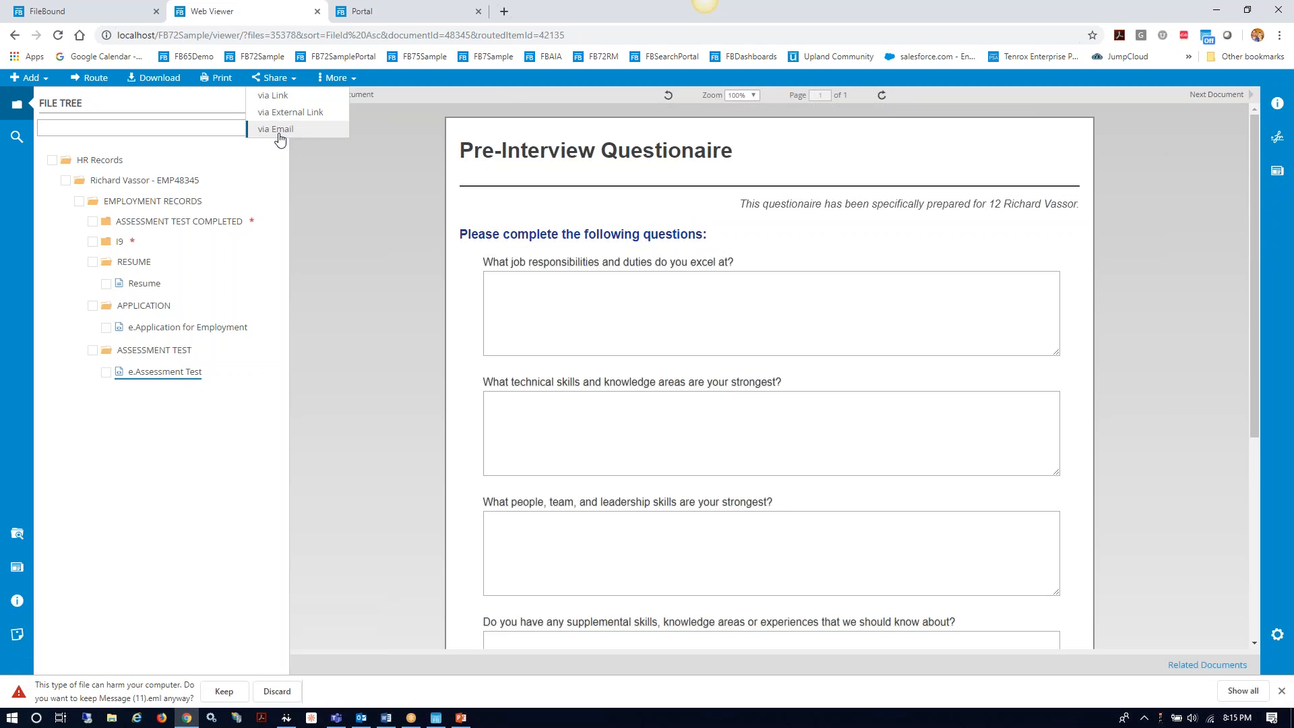
pyautogui.click(224, 691)
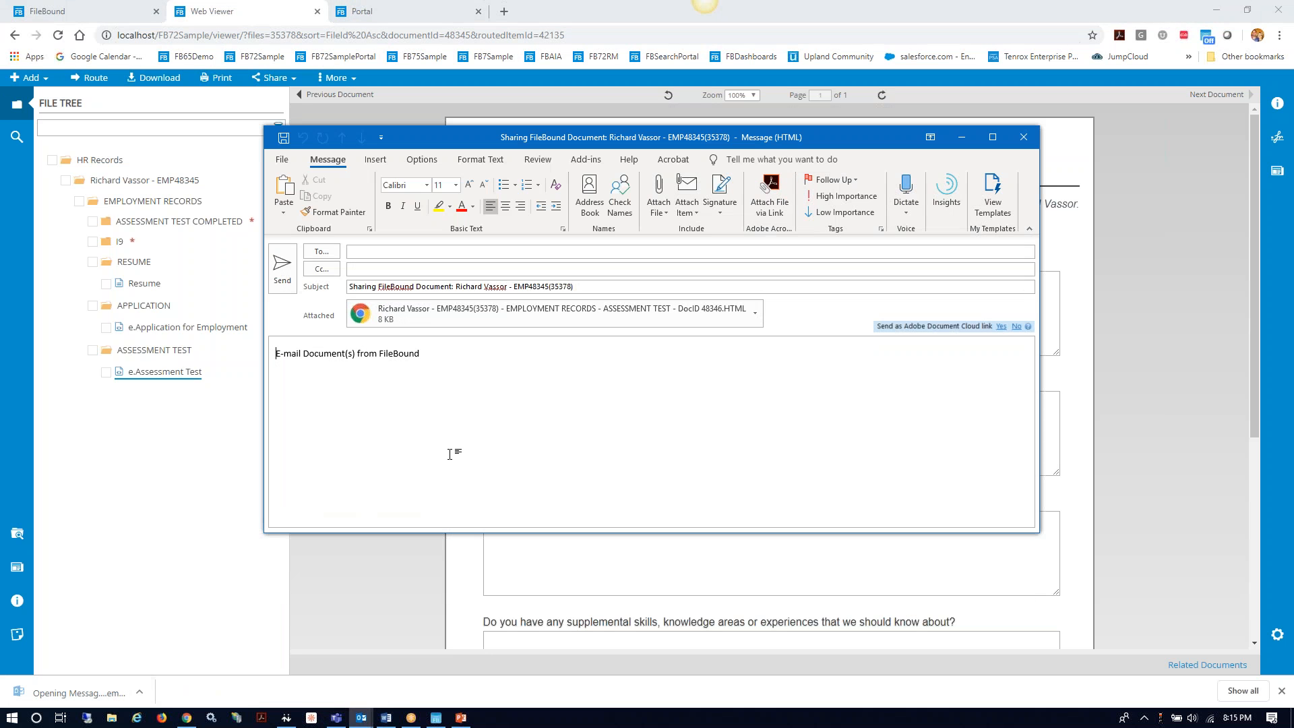
# Step: Open the message's HTML assessment test attachment in the browser
pyautogui.click(390, 251)
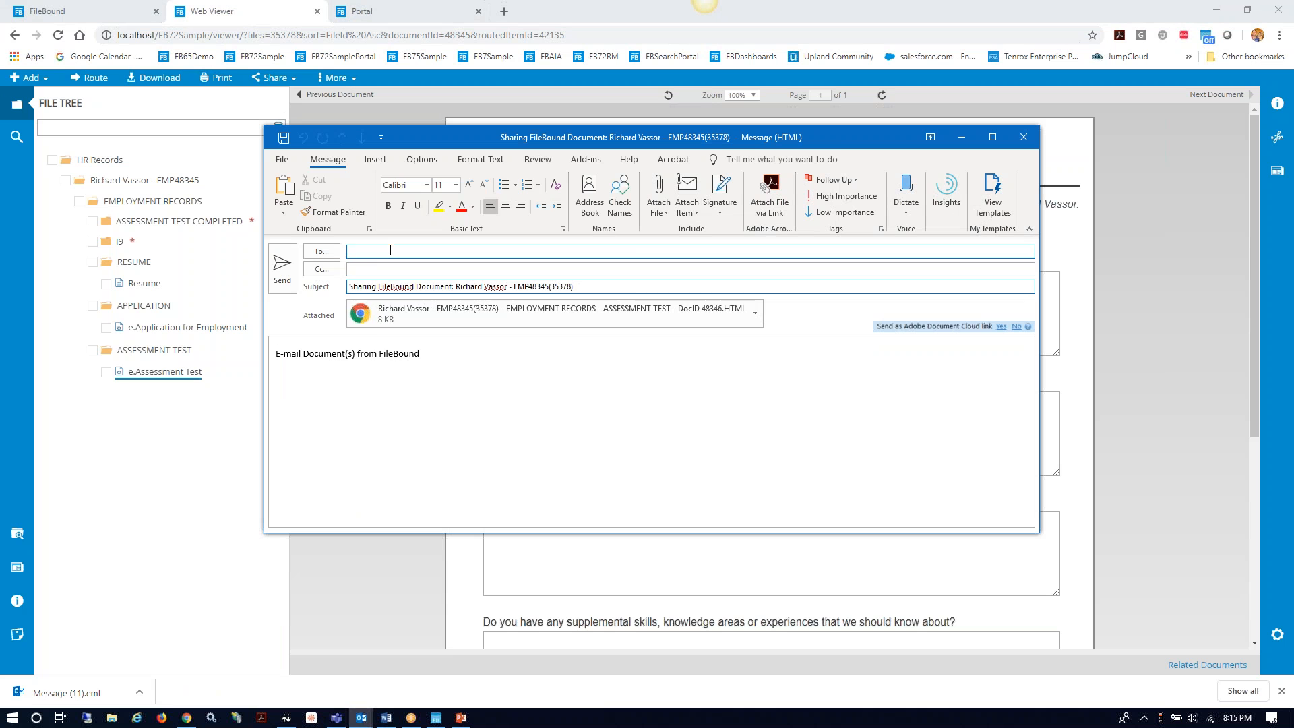
pyautogui.click(765, 370)
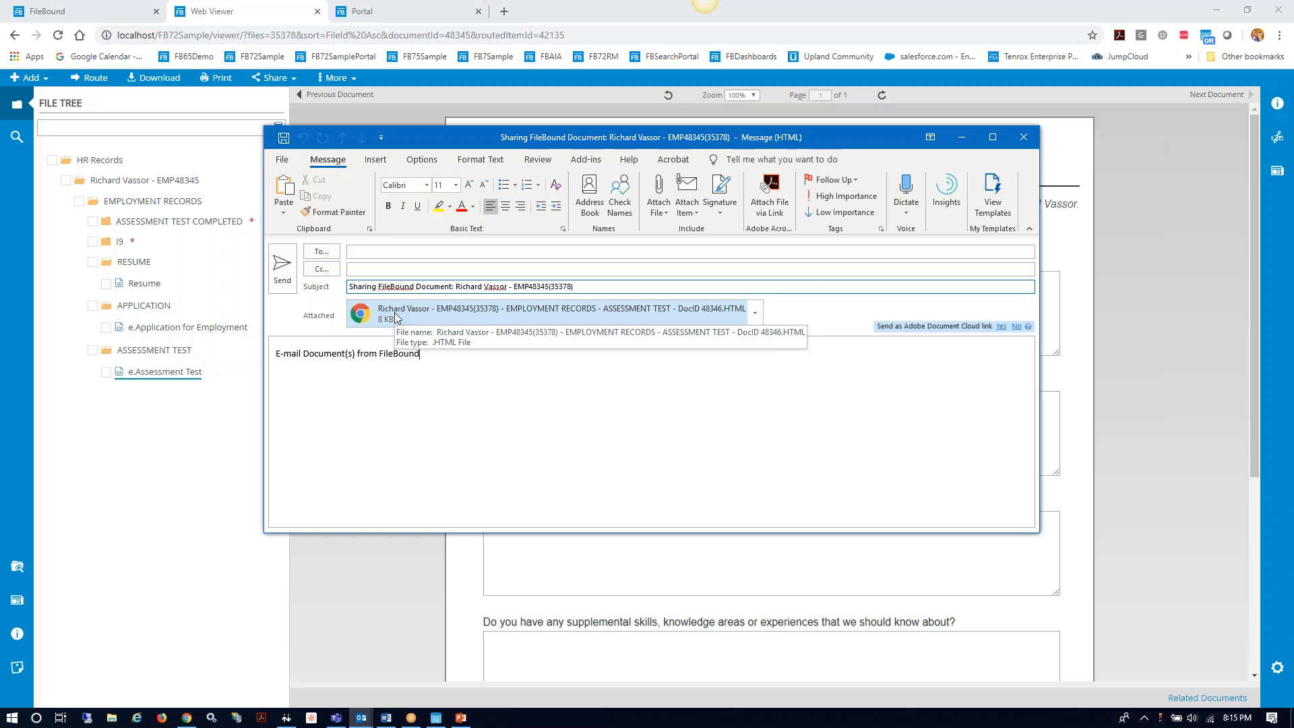
pyautogui.doubleClick(396, 317)
pyautogui.click(591, 376)
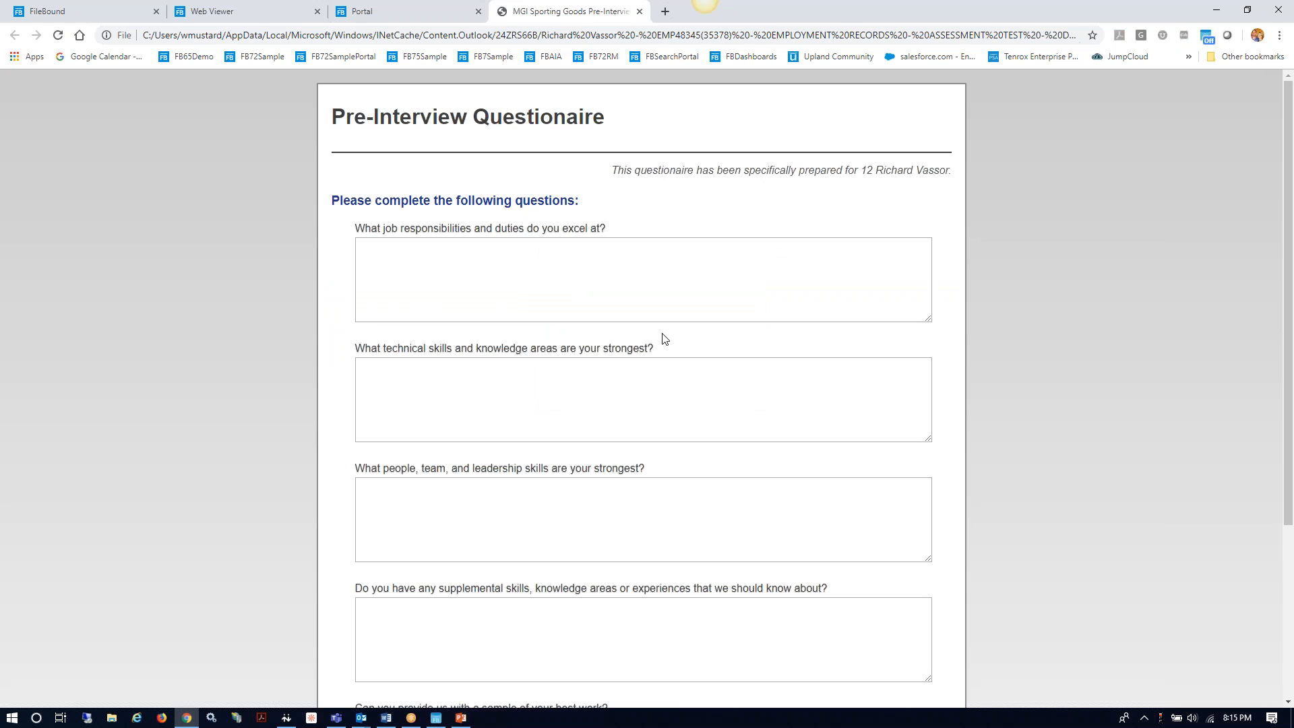
# Step: Answer the questionnaire with 'Multi Tasking' and 'C++' and submit it
pyautogui.click(499, 276)
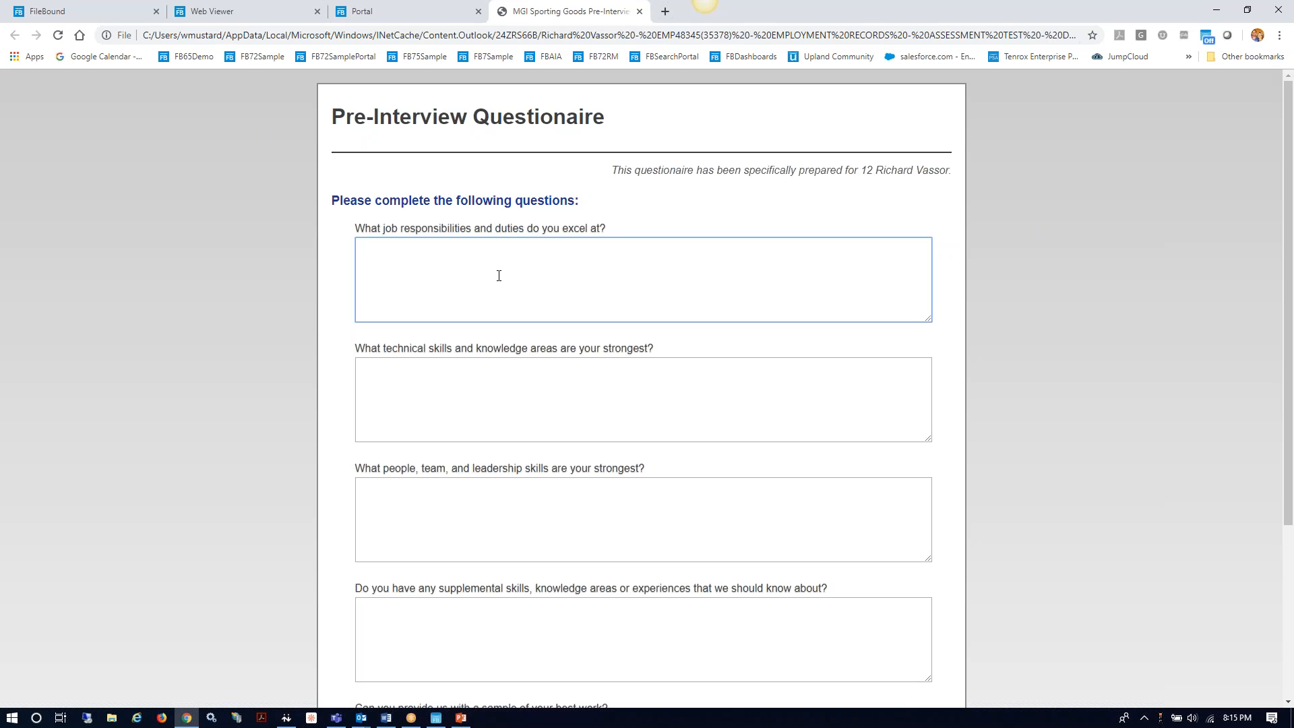
pyautogui.write('Multi Tasking')
pyautogui.click(494, 378)
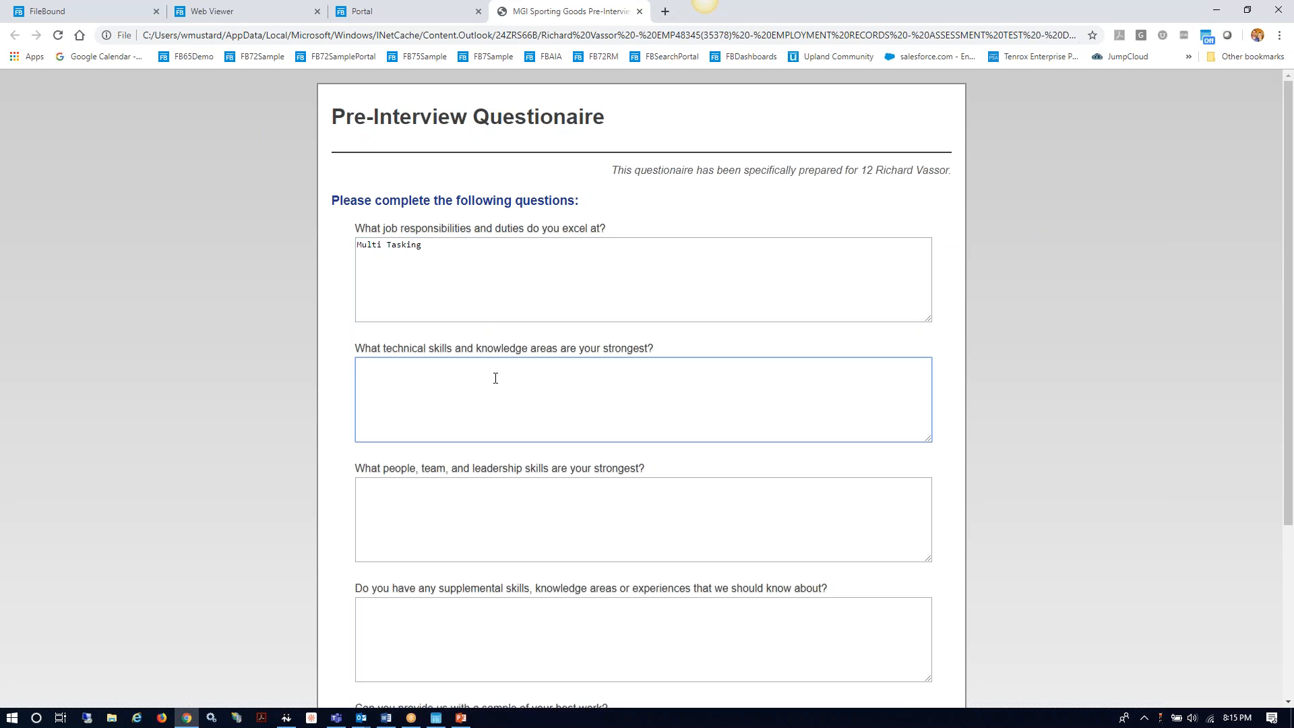
pyautogui.write('C++')
pyautogui.scroll(-4, 595, 418)
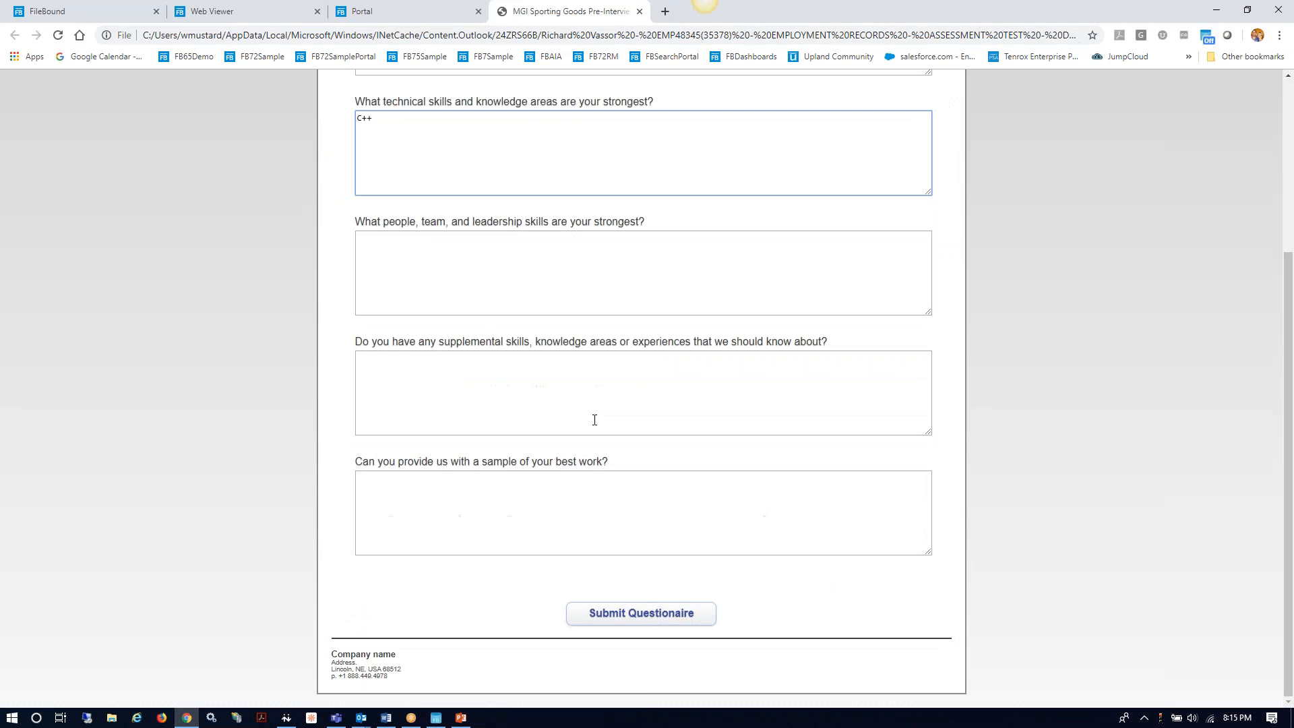
pyautogui.click(627, 621)
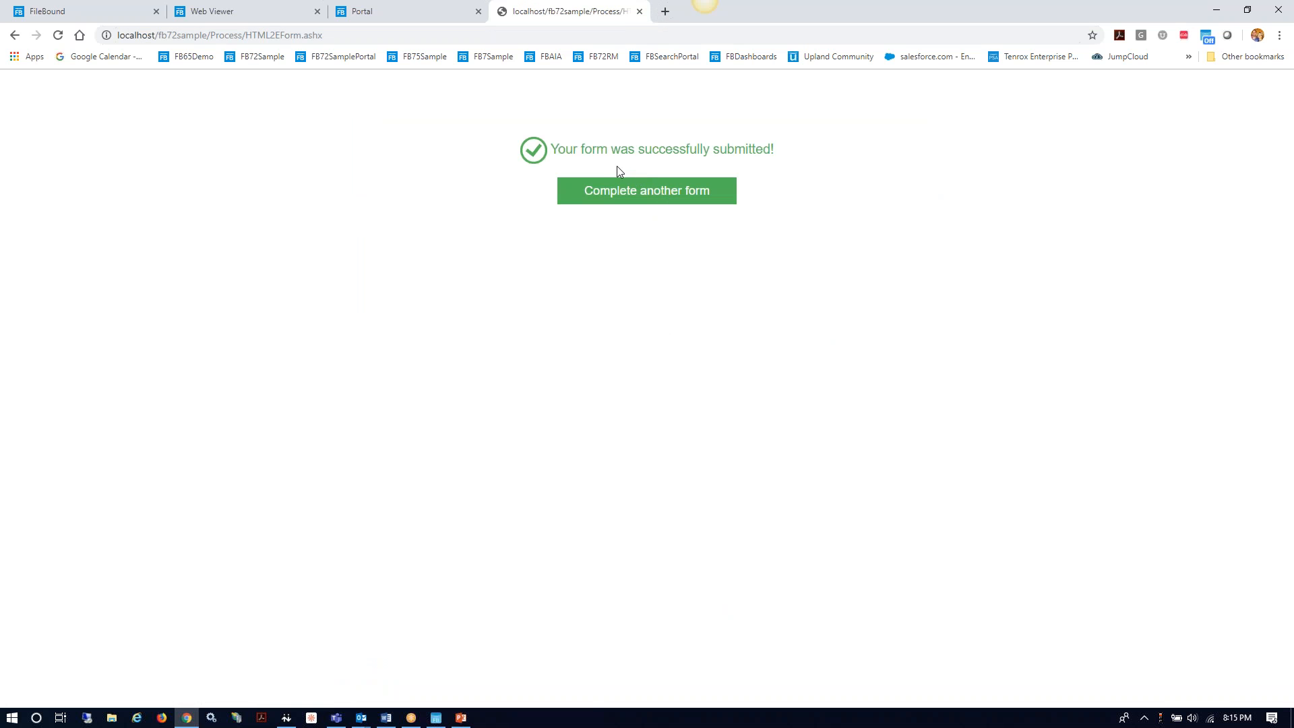
# Step: Close the confirmation, forms portal and old viewer tabs to return to FileBound Assignments
pyautogui.click(640, 12)
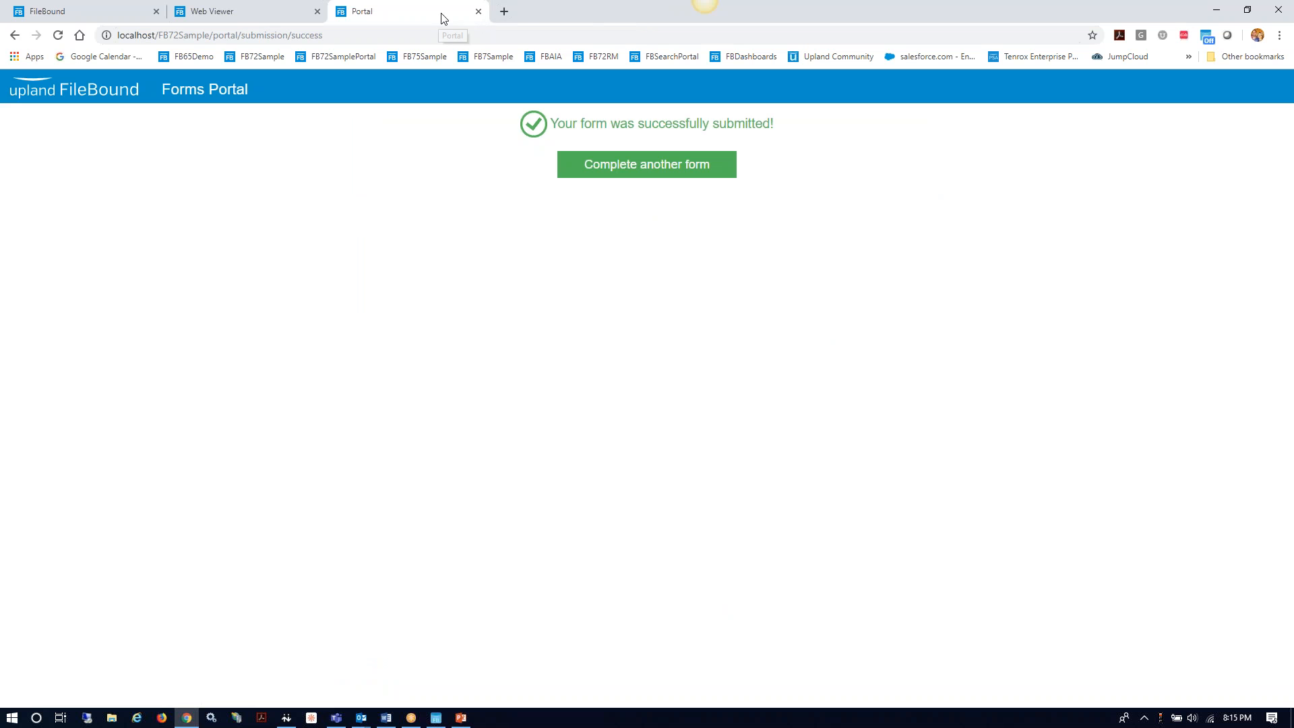
pyautogui.click(478, 12)
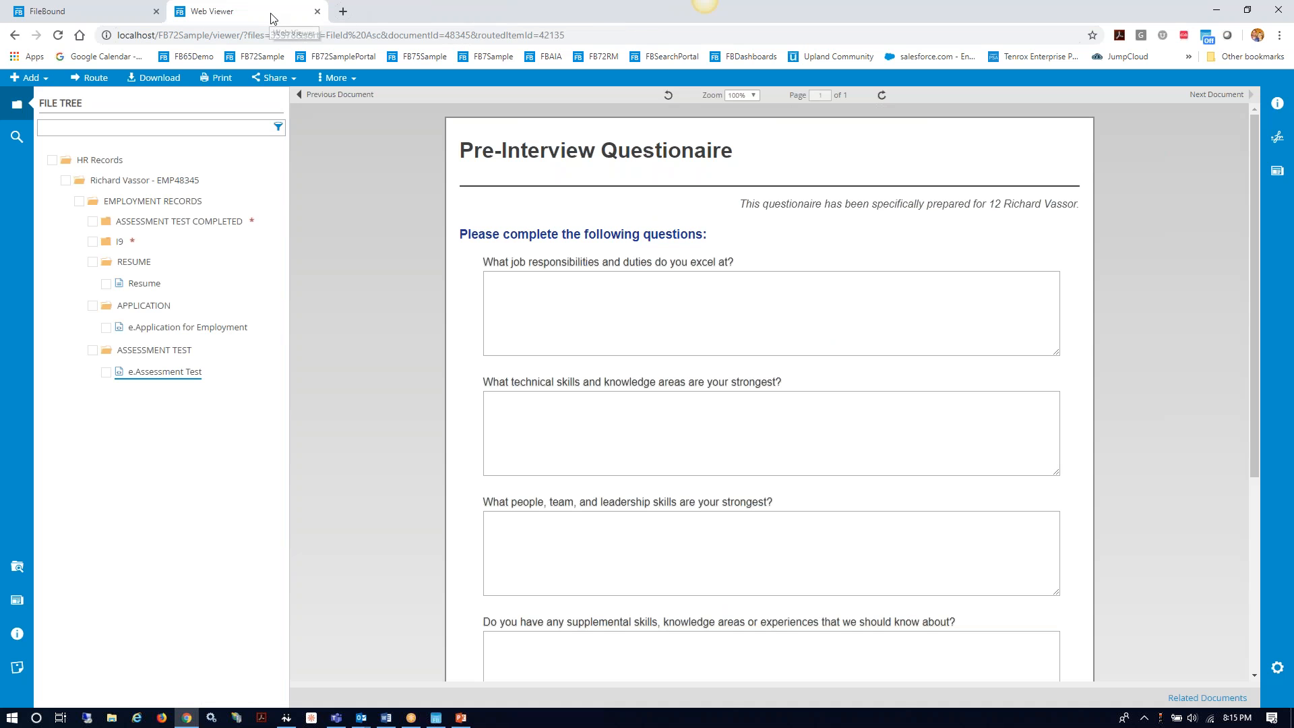
pyautogui.click(317, 11)
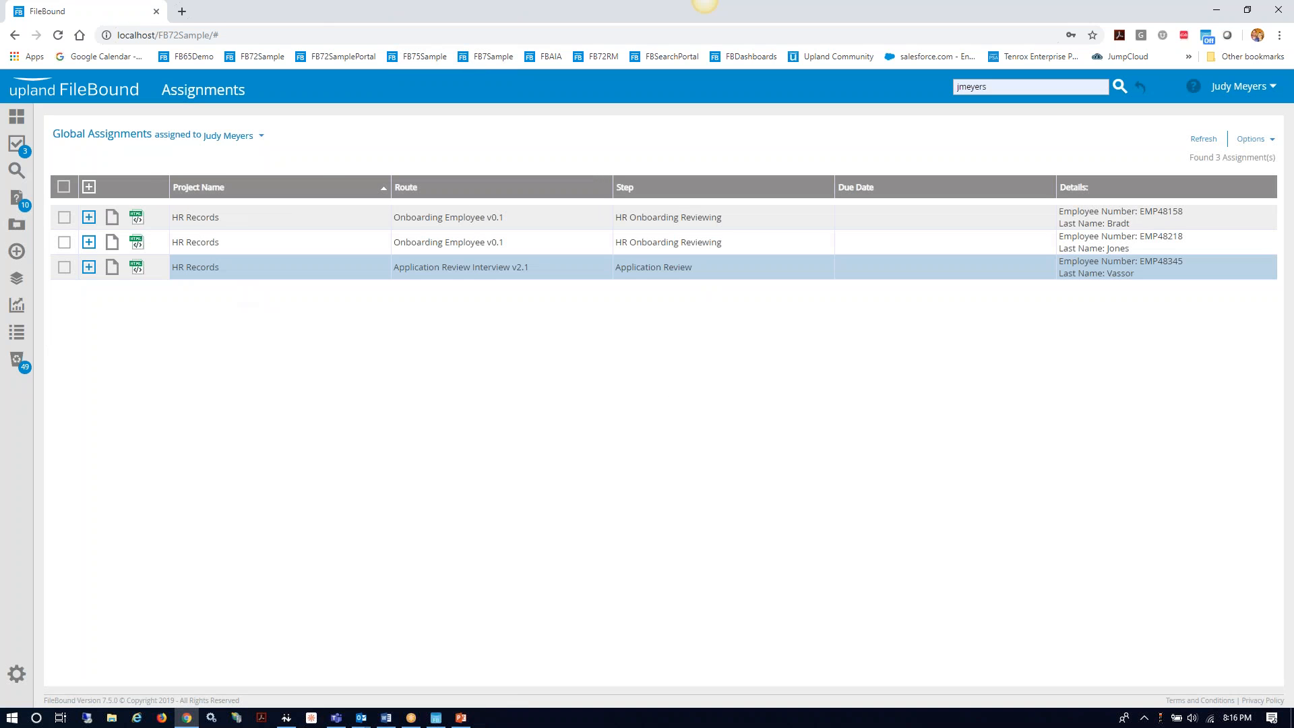
# Step: Open the Application Review assignment, expand ASSESSMENT TEST COMPLETED and ASSESSMENT TEST, and view e.Application for Employment
pyautogui.click(112, 267)
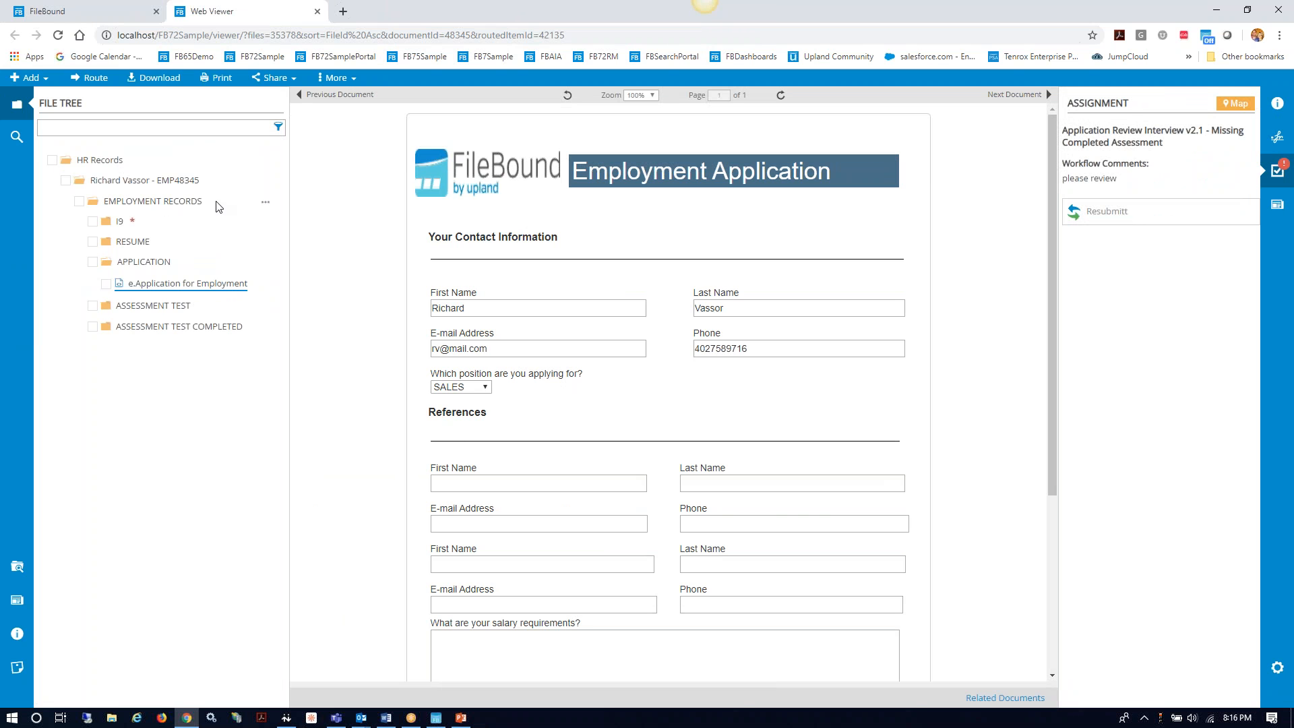
pyautogui.click(153, 327)
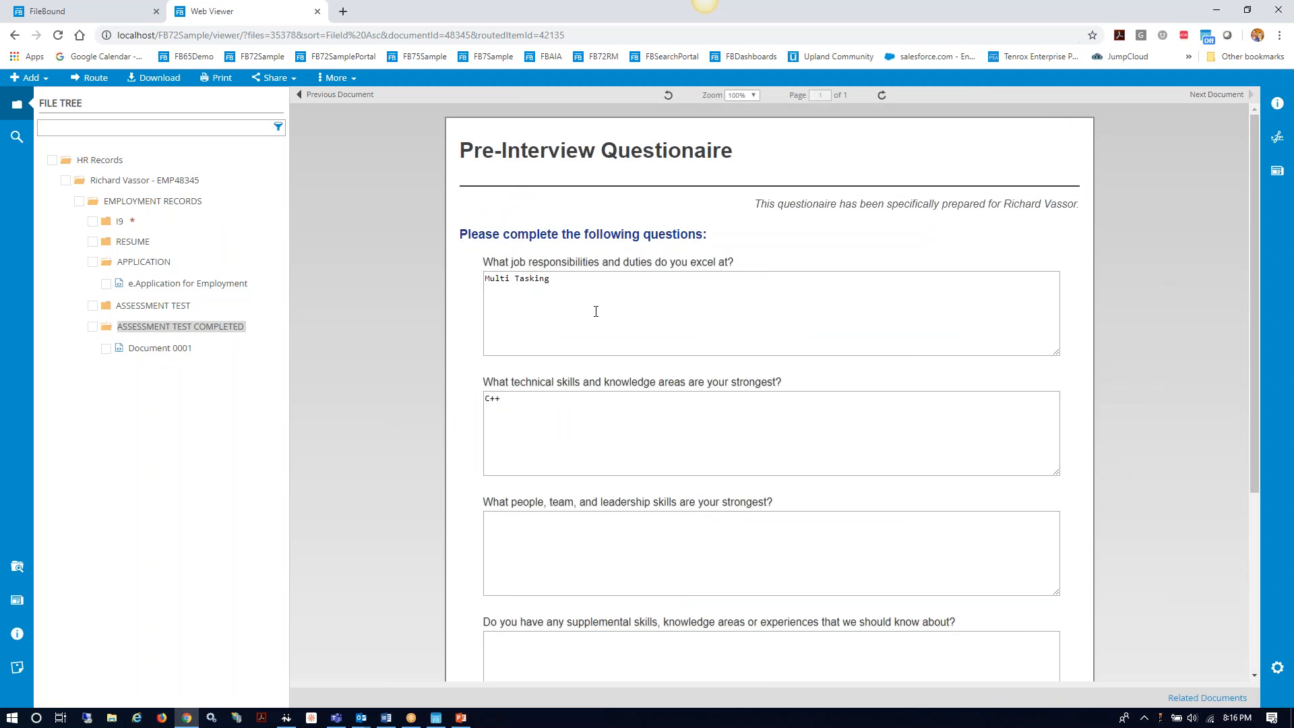
pyautogui.click(149, 307)
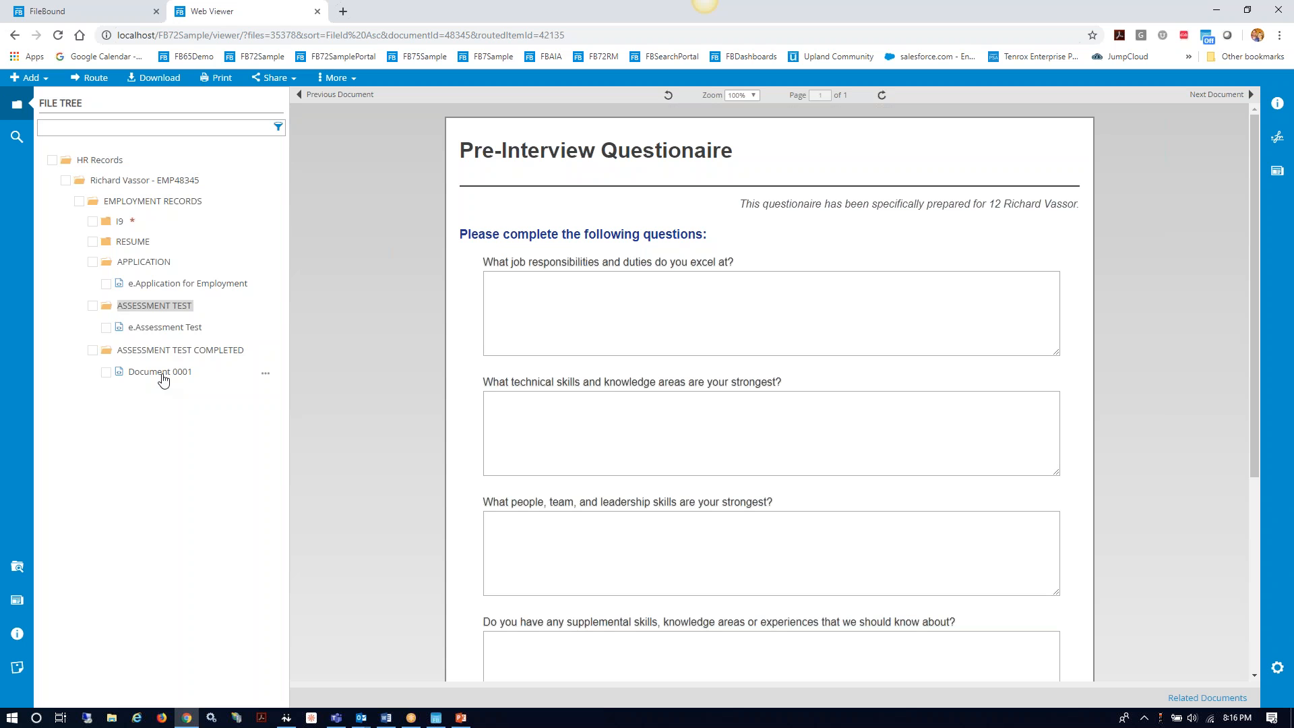
pyautogui.click(176, 283)
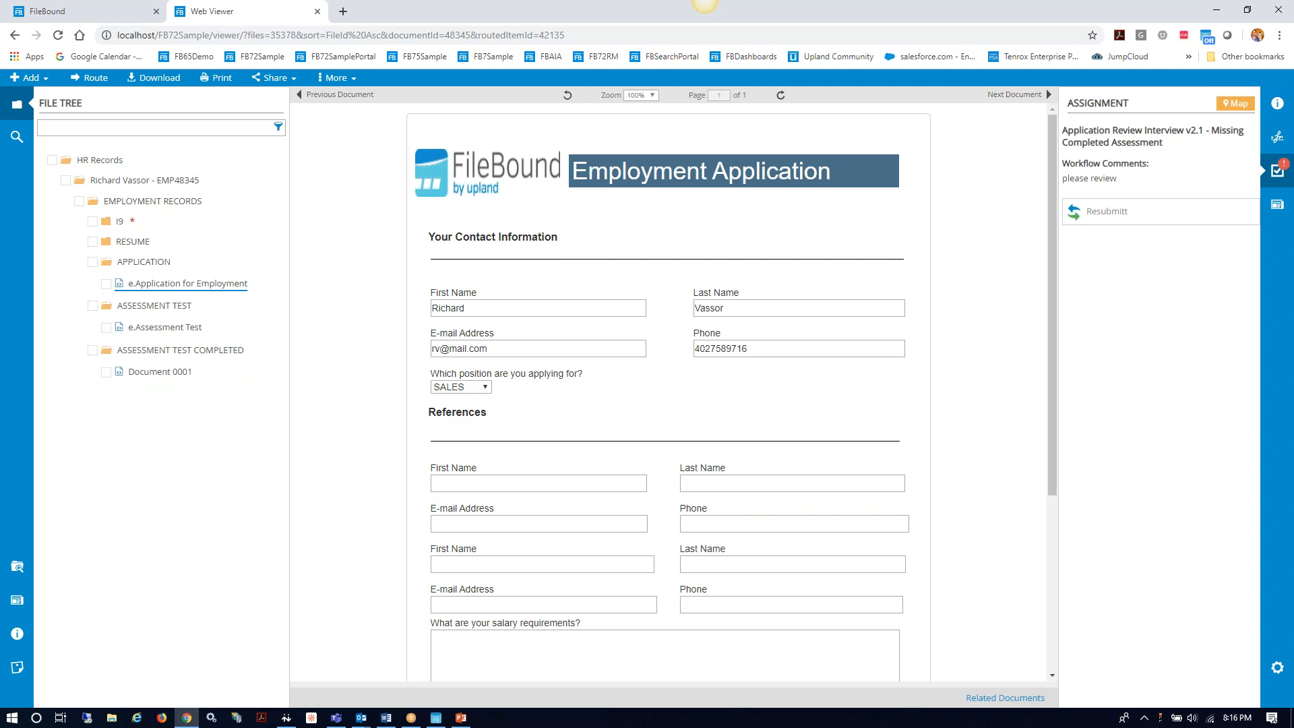
pyautogui.click(1236, 104)
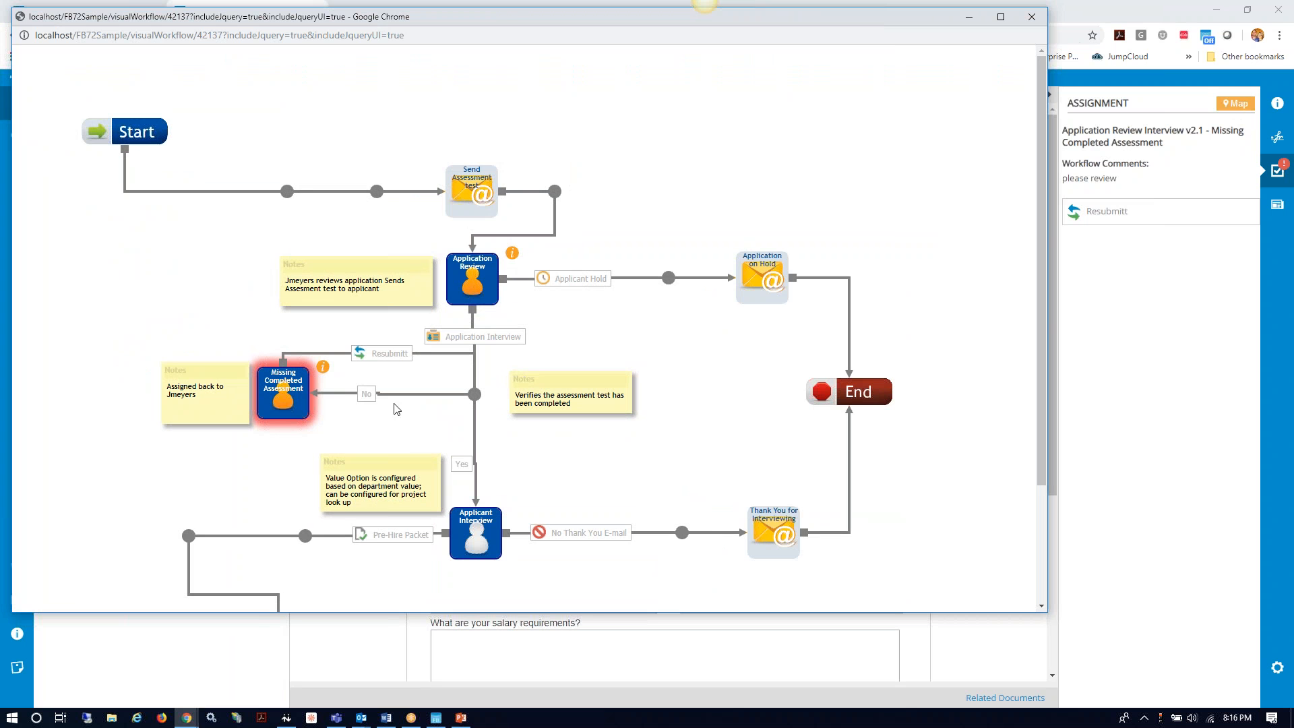
pyautogui.moveTo(323, 371)
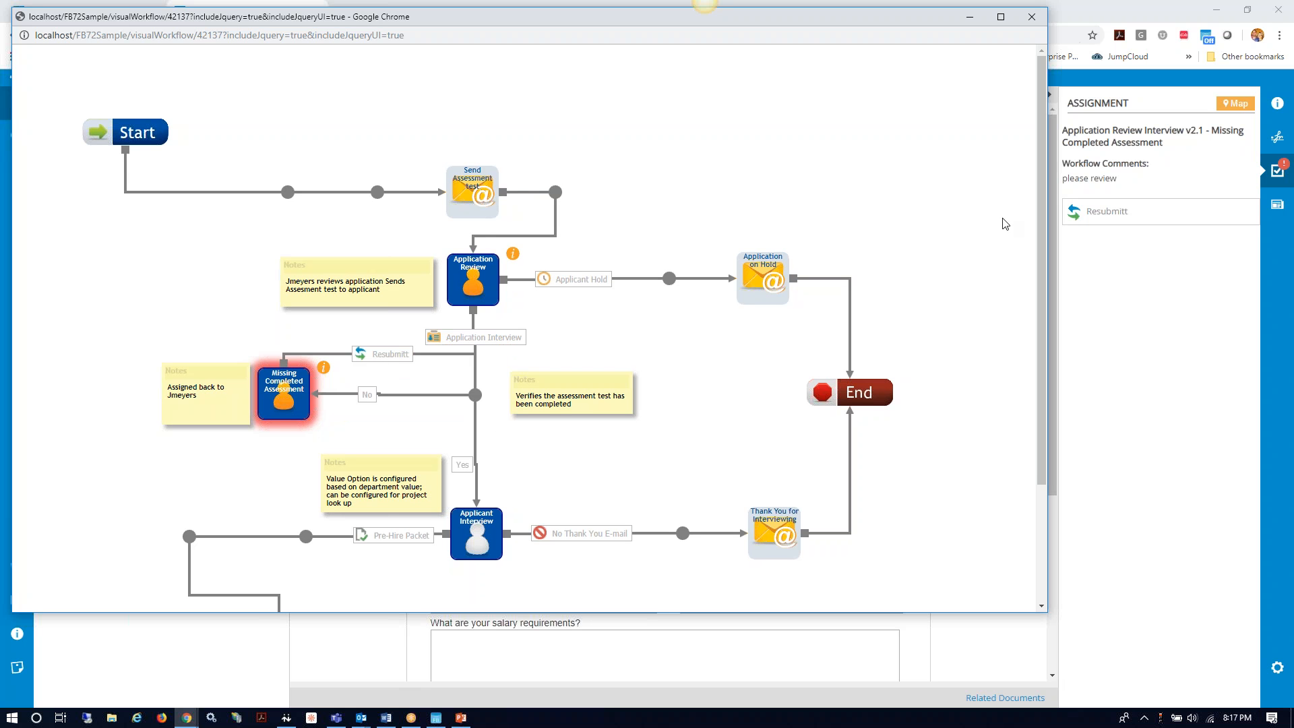
pyautogui.click(1032, 18)
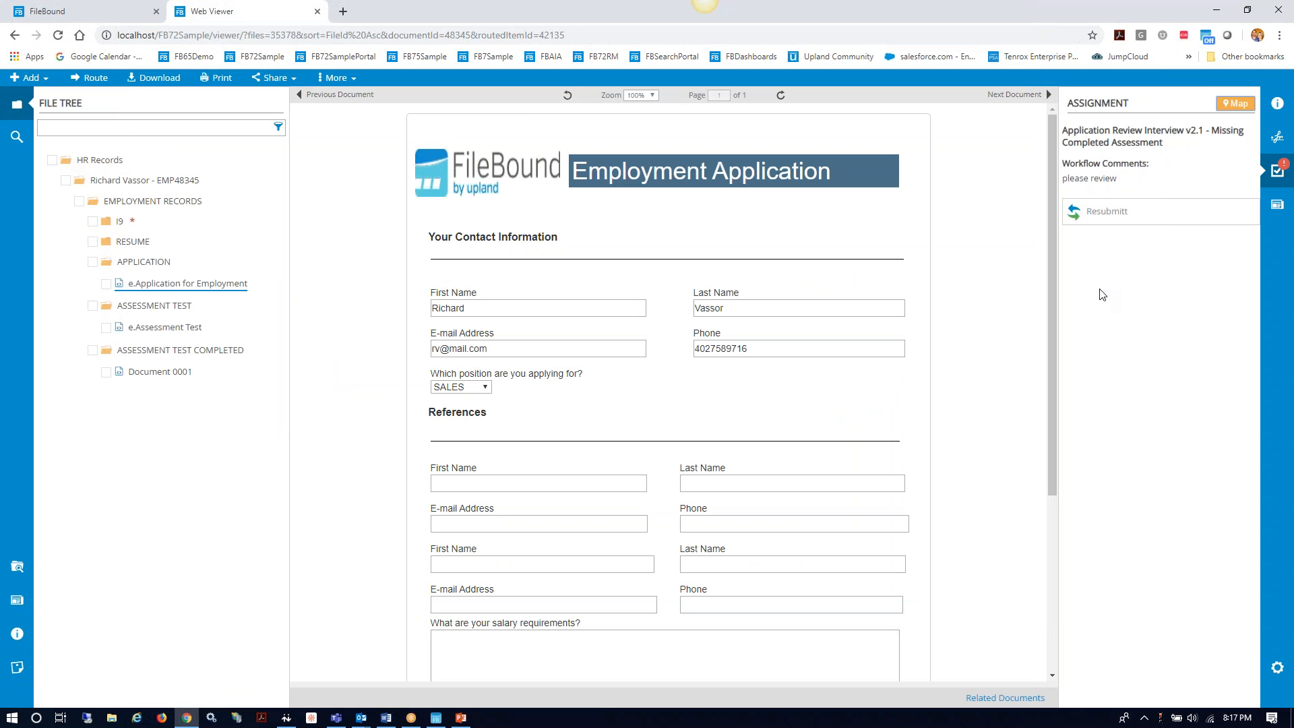
# Step: Resubmit the assignment with the note 'Please Interview' and save it
pyautogui.click(1099, 214)
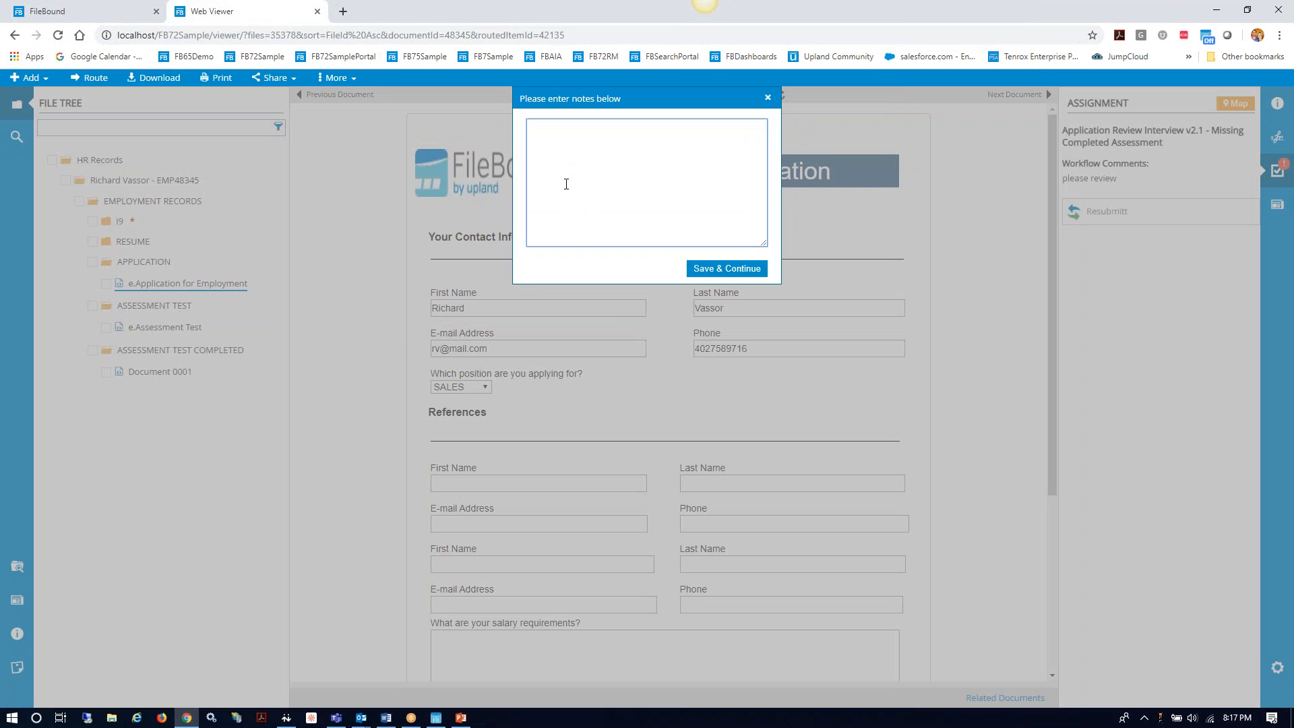
pyautogui.write('Please Interview')
pyautogui.click(736, 270)
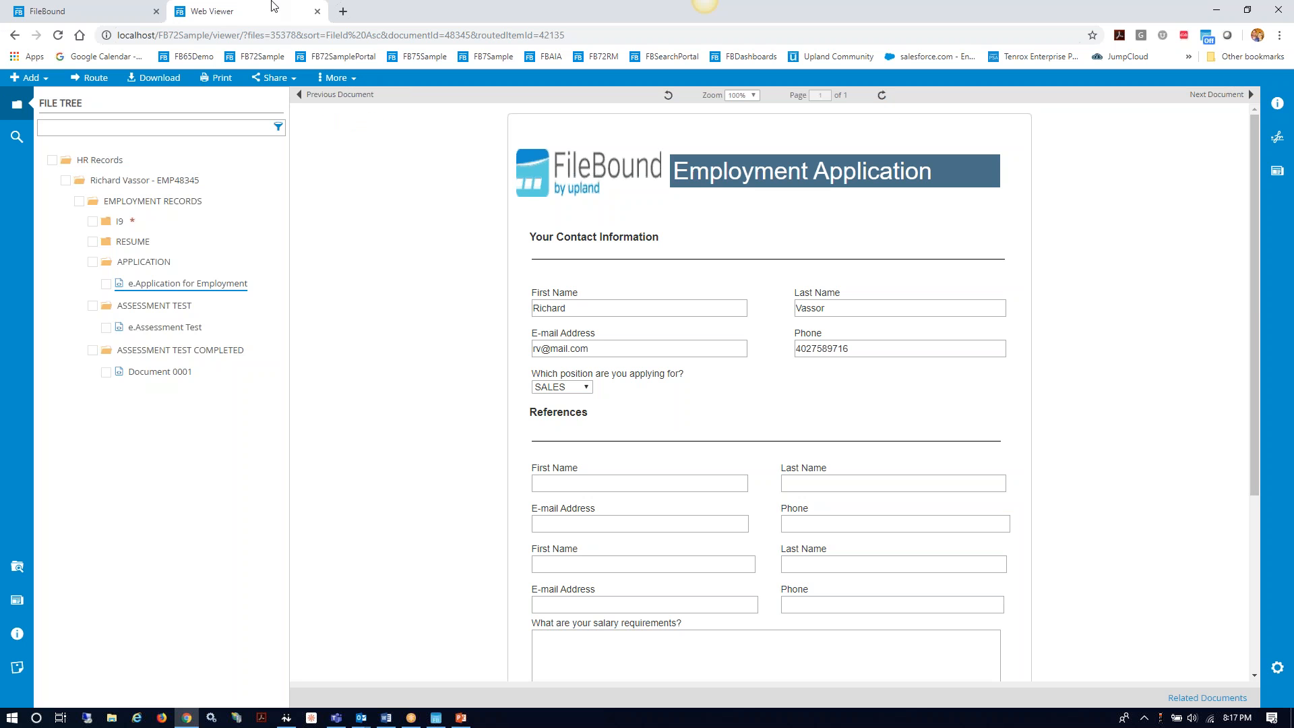
# Step: Close the Web Viewer and log out of the current account
pyautogui.click(317, 13)
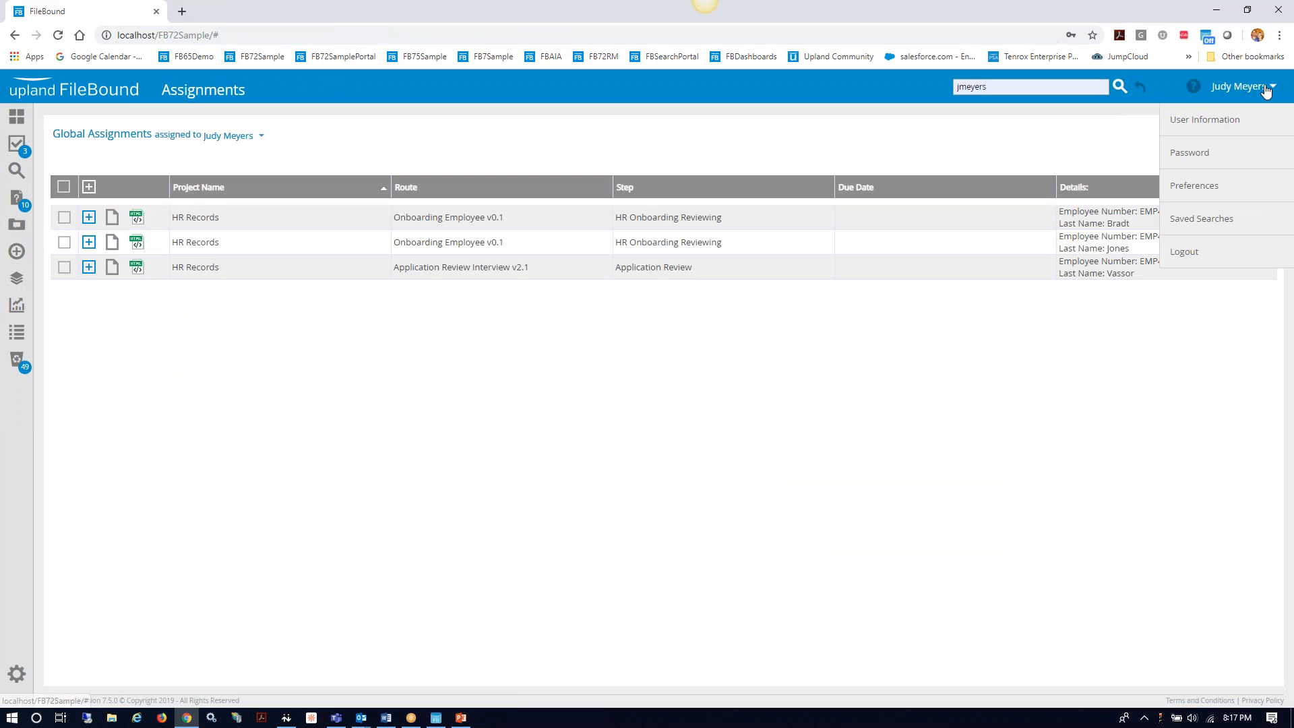
pyautogui.click(1186, 252)
pyautogui.click(1186, 252)
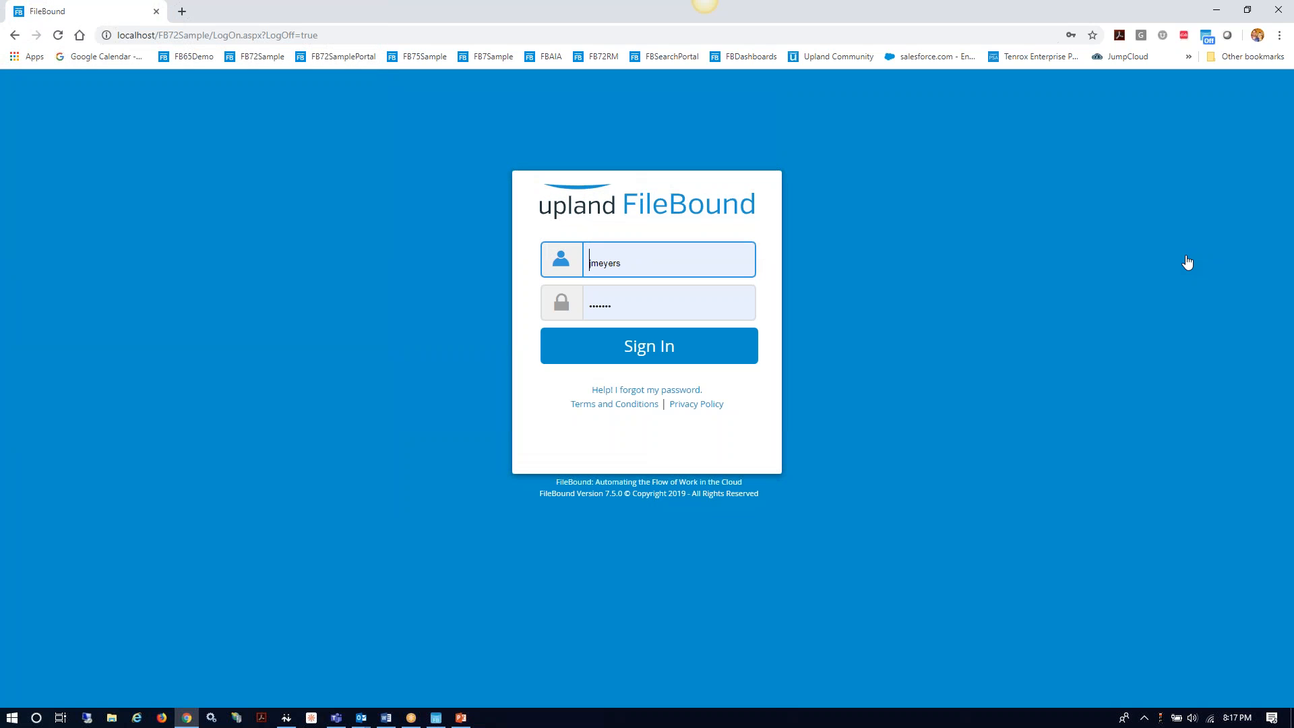
# Step: Sign back in as the other user using their saved login
pyautogui.click(665, 272)
pyautogui.press('BackSpace')
pyautogui.press('BackSpace')
pyautogui.press('BackSpace')
pyautogui.press('BackSpace')
pyautogui.press('BackSpace')
pyautogui.press('BackSpace')
pyautogui.press('BackSpace')
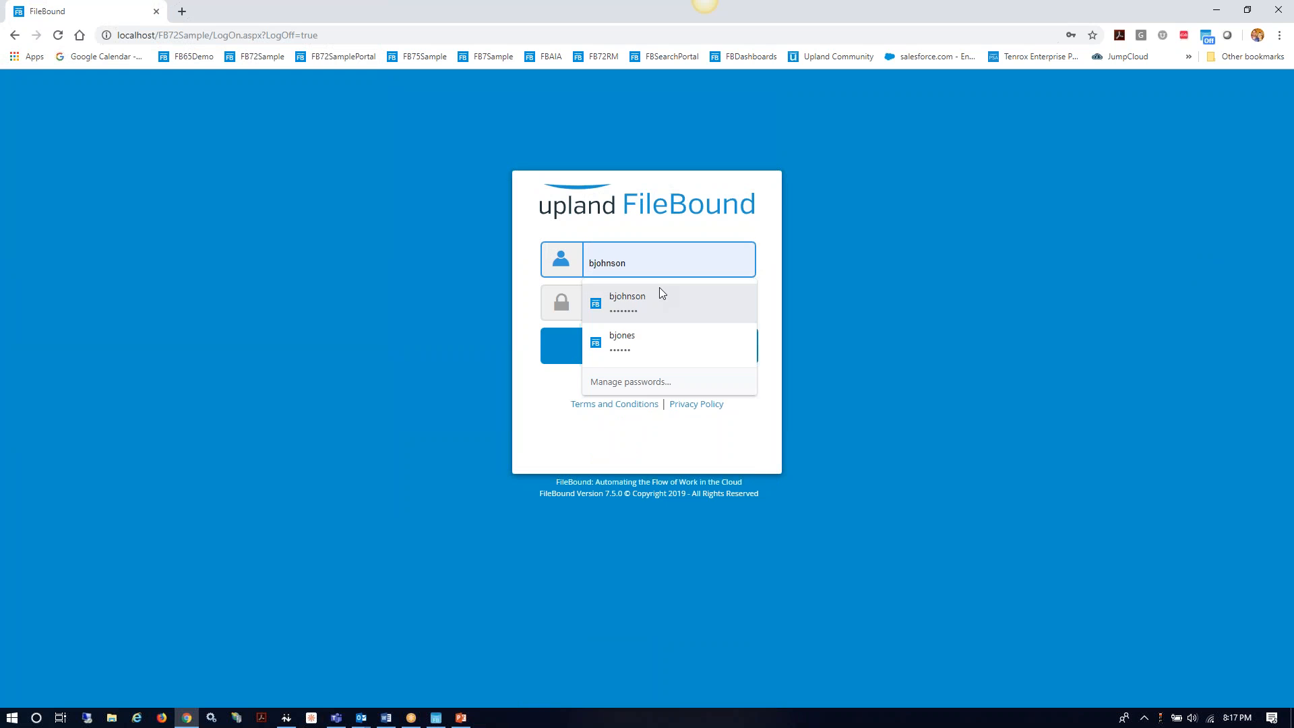
pyautogui.click(659, 290)
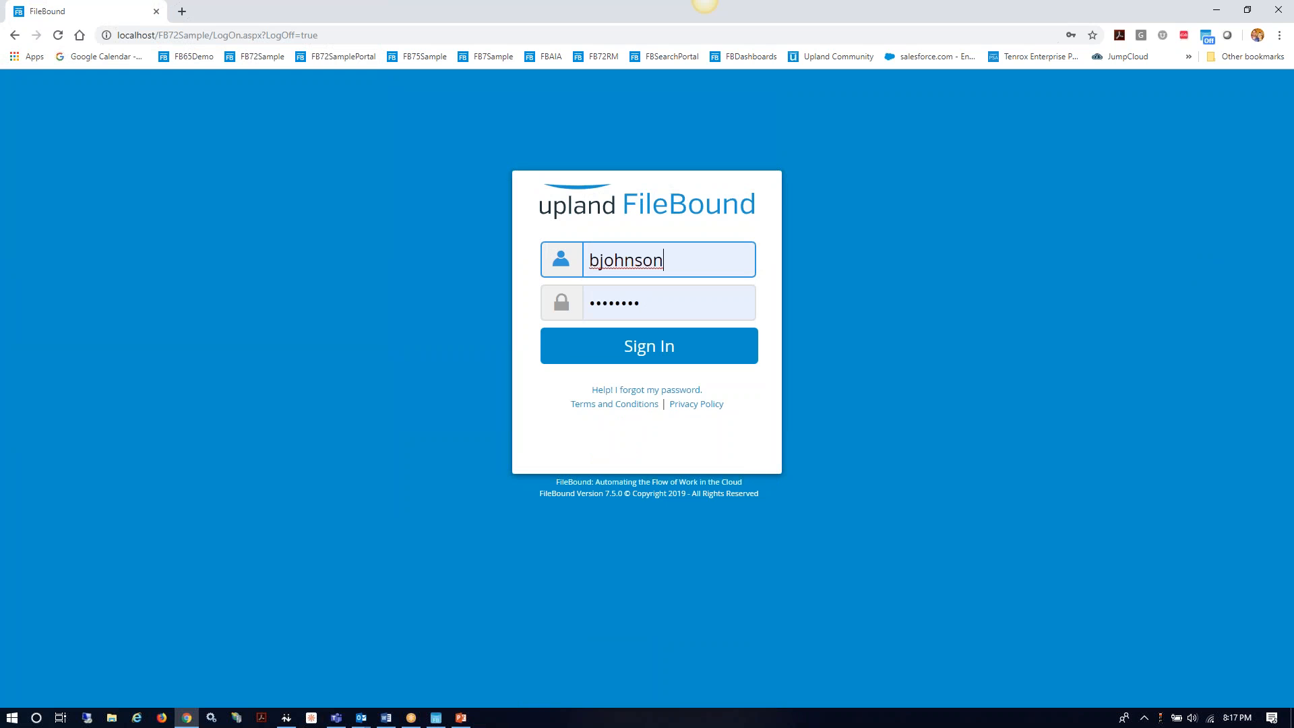
pyautogui.click(639, 356)
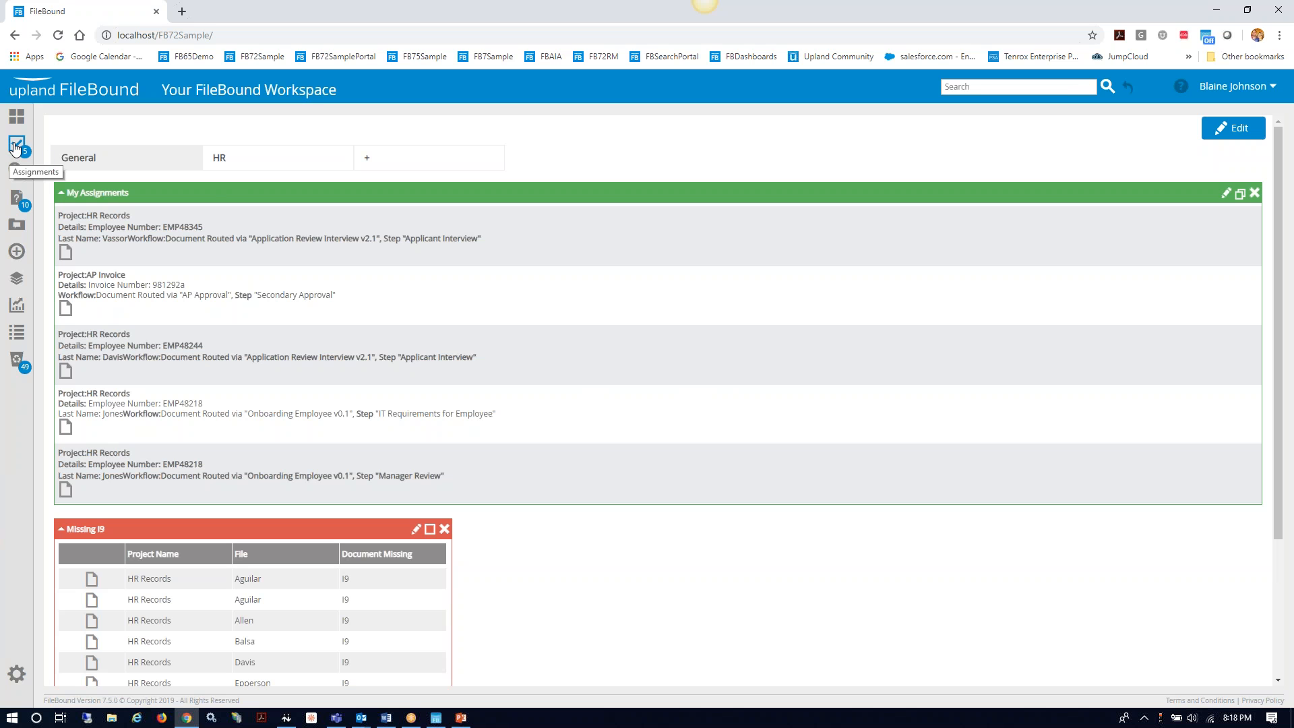
# Step: Check Search and Assignments, then open the first My Assignments document from the Dashboard
pyautogui.click(17, 174)
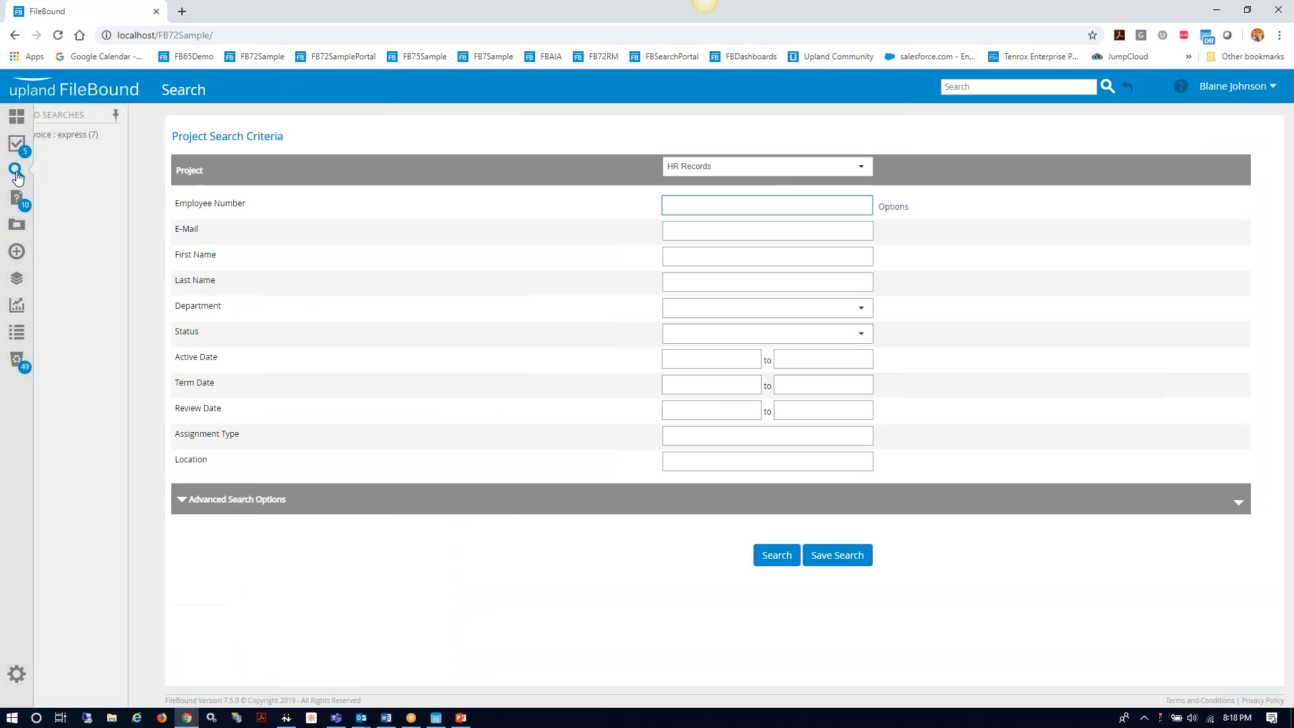
pyautogui.click(19, 151)
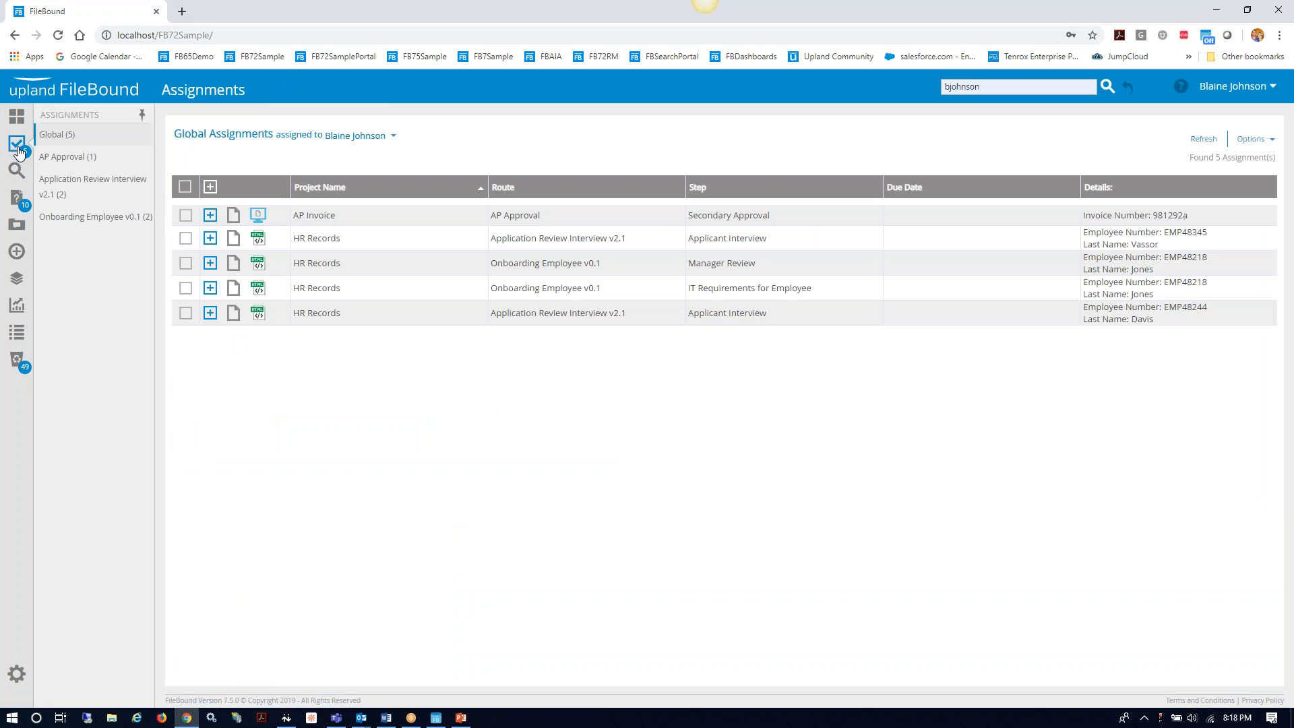
pyautogui.click(16, 118)
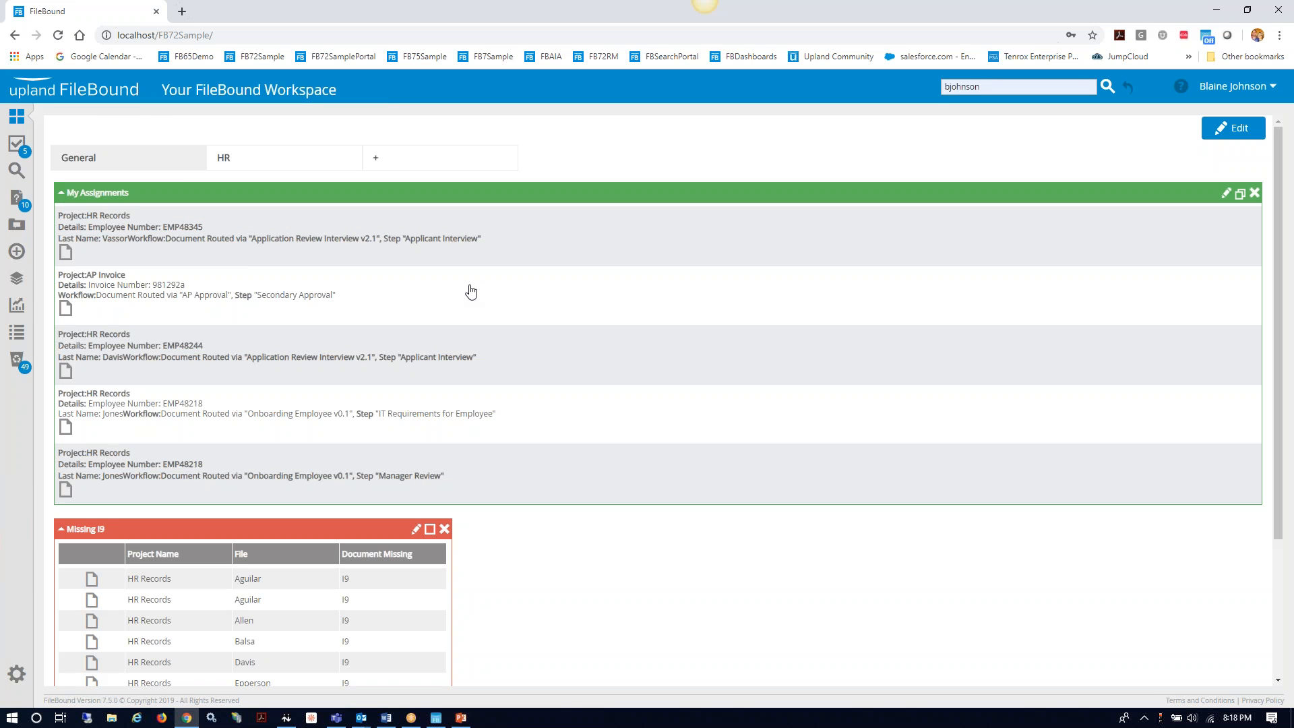
pyautogui.click(65, 254)
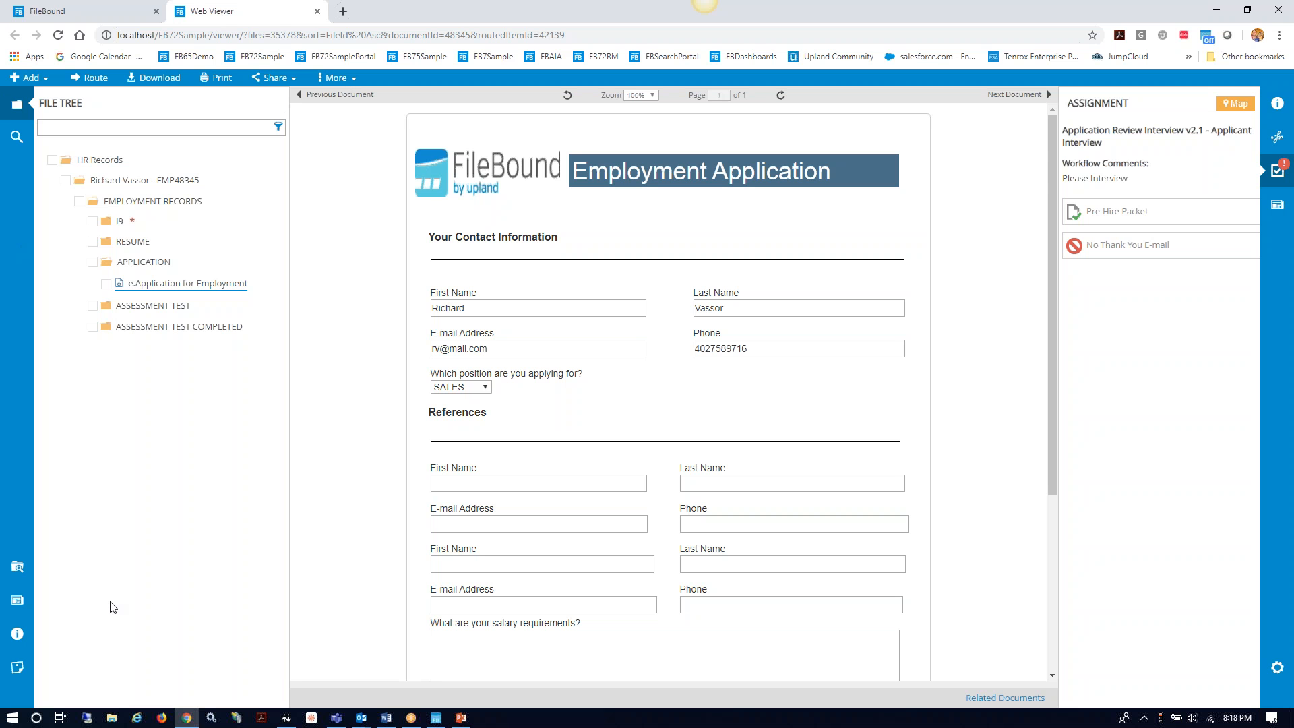
# Step: Write and copy the file note 'Lacks Experience But Good Culture fit', then show the File Journal
pyautogui.click(19, 668)
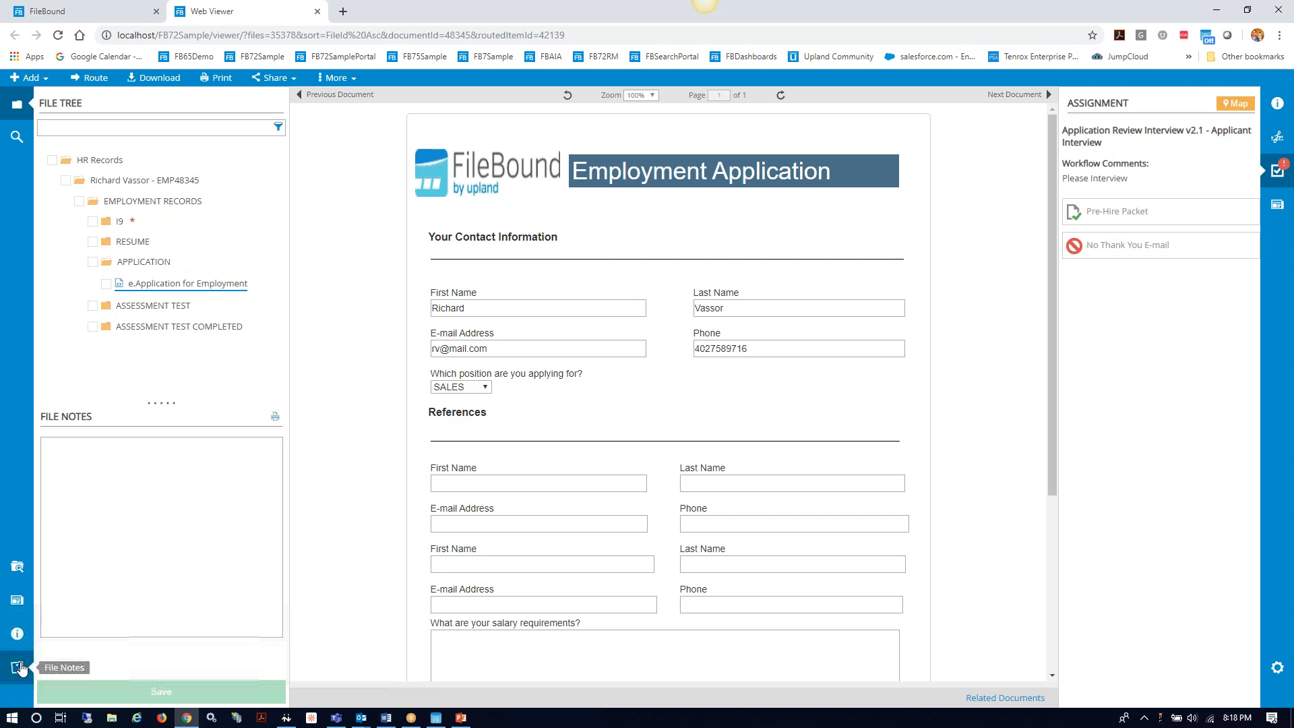
pyautogui.click(86, 471)
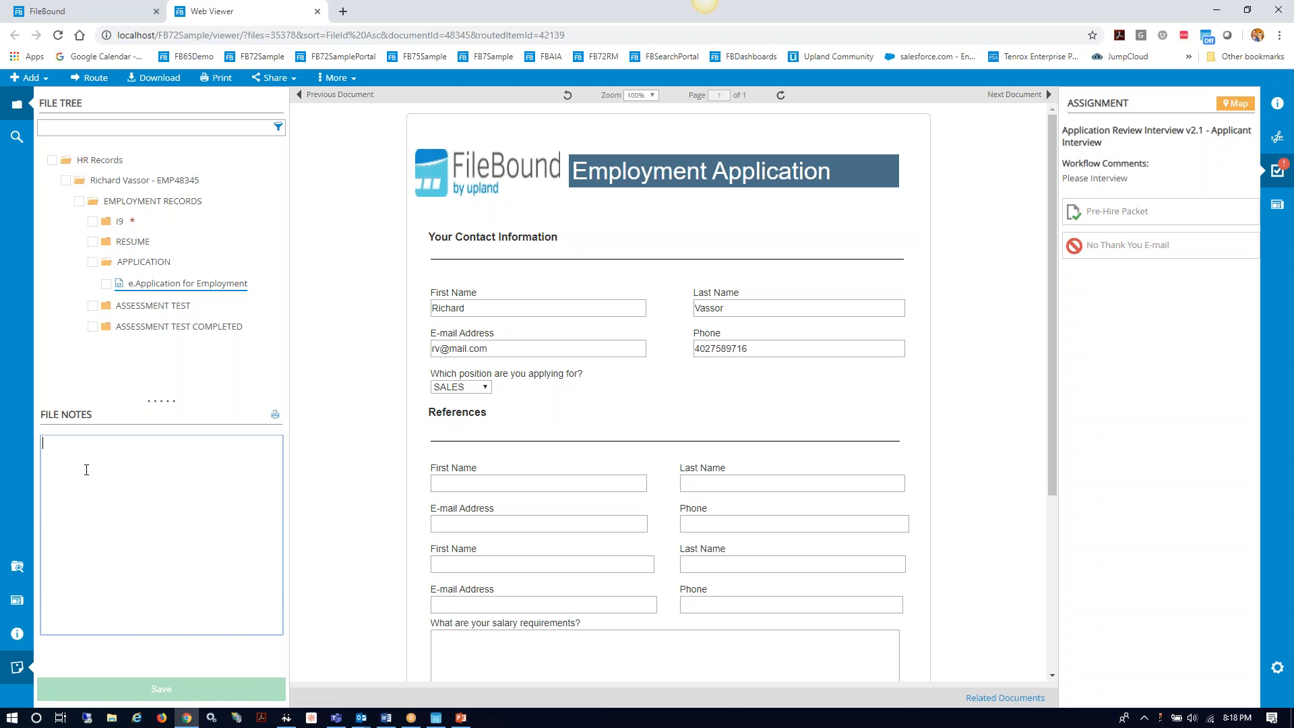
pyautogui.write('L')
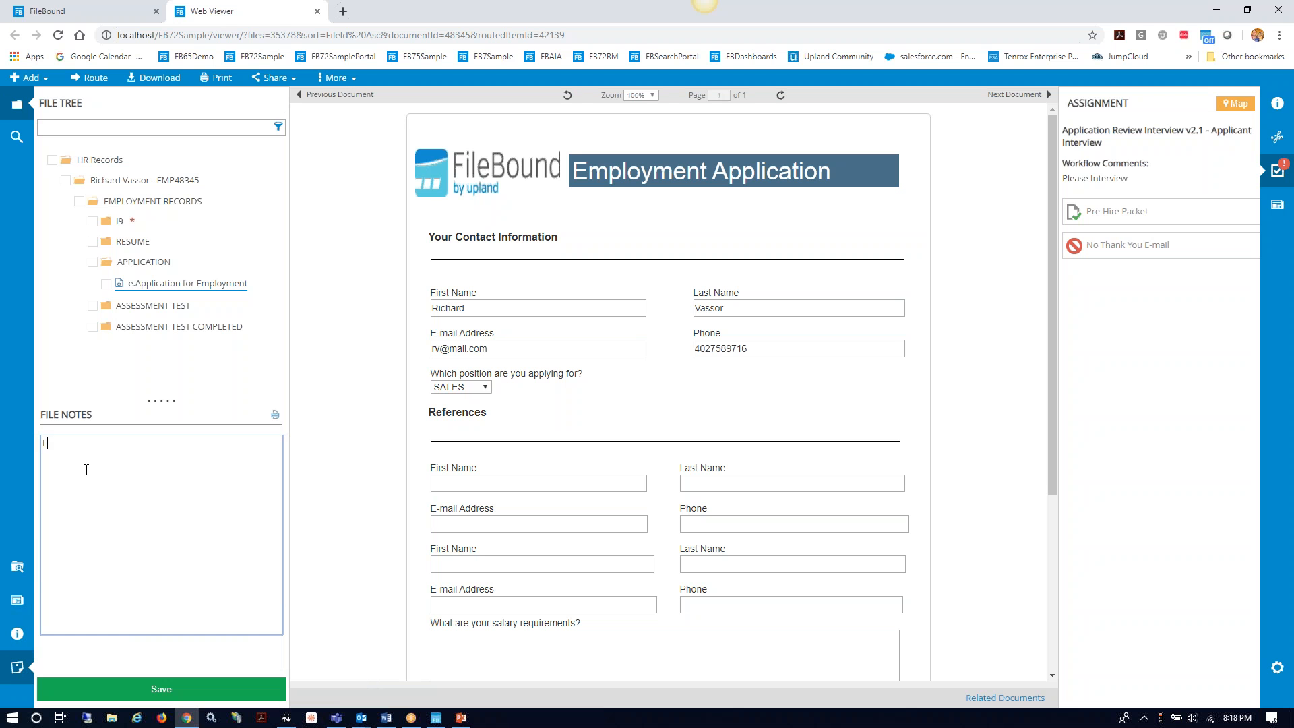
pyautogui.write('acks Experience But Good Culture fit')
pyautogui.moveTo(201, 443); pyautogui.dragTo(38, 446)
pyautogui.hotkey('ctrl', 'c')
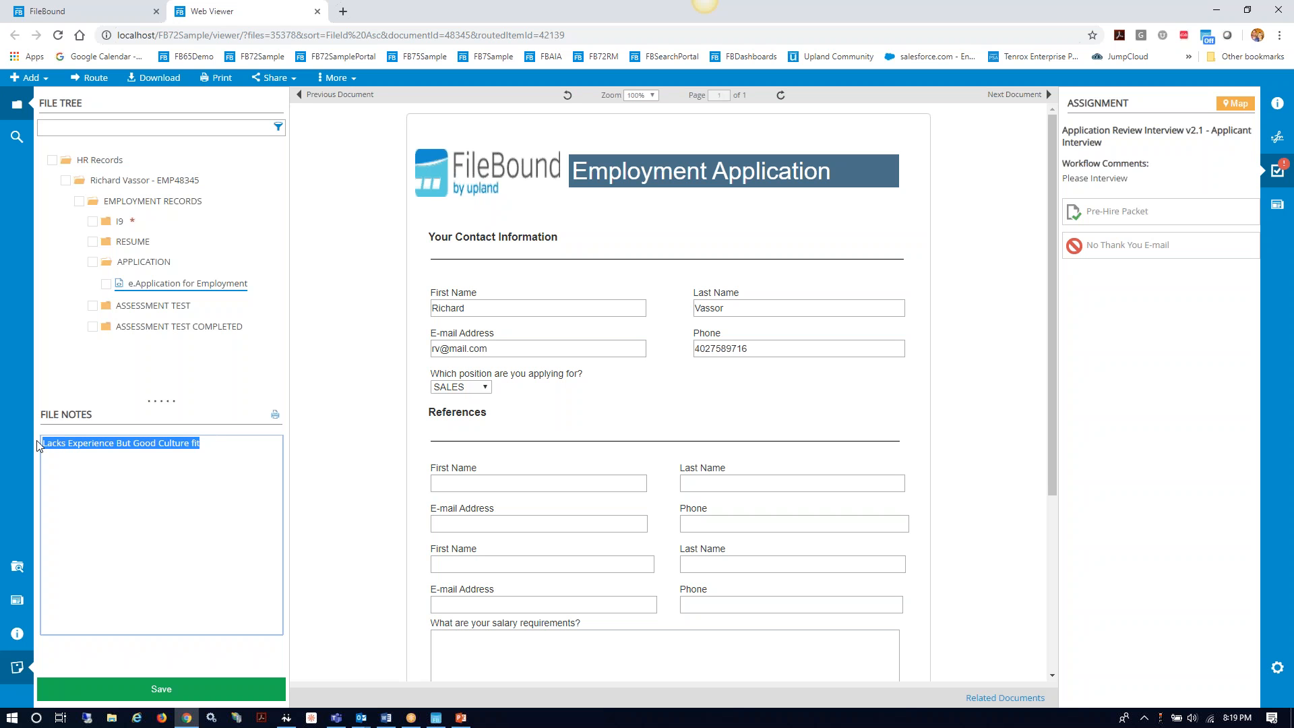
pyautogui.click(86, 487)
pyautogui.click(162, 689)
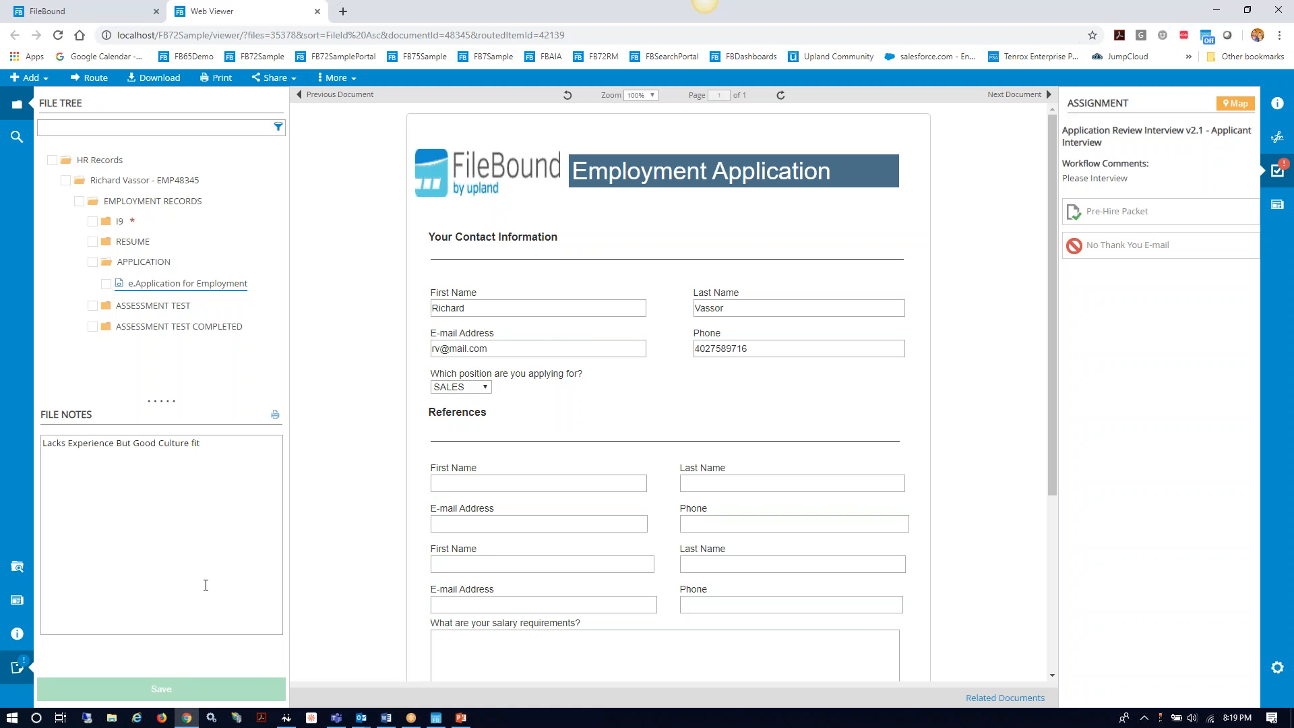
pyautogui.click(16, 600)
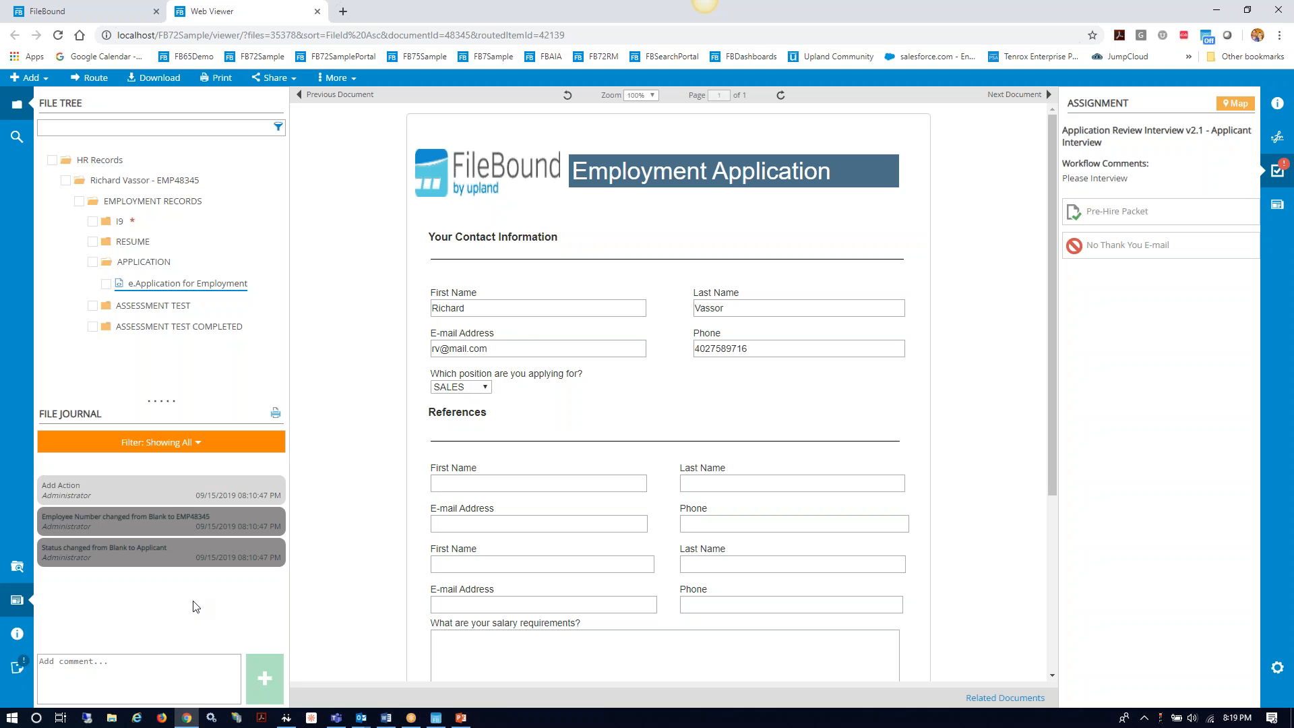
# Step: Post 'Lacks Experience But Good Culture fit' as a journal comment, then return to File Notes
pyautogui.click(94, 668)
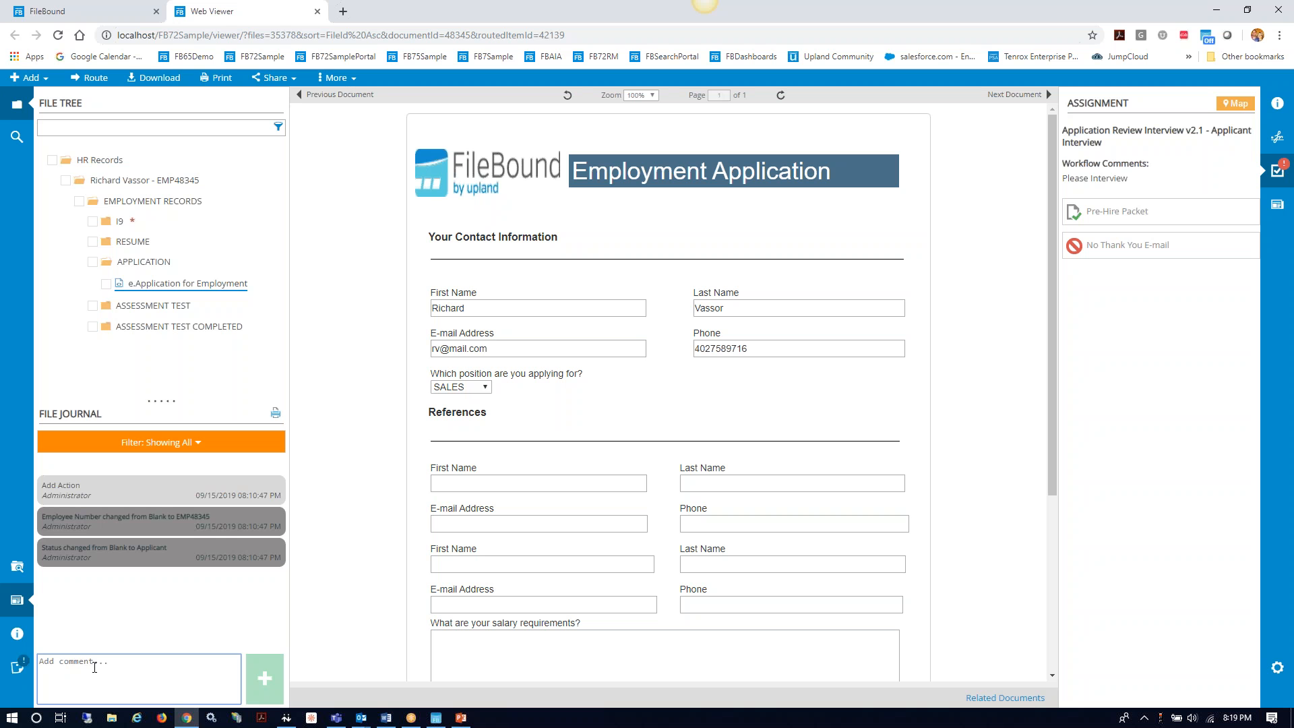
pyautogui.hotkey('ctrl', 'v')
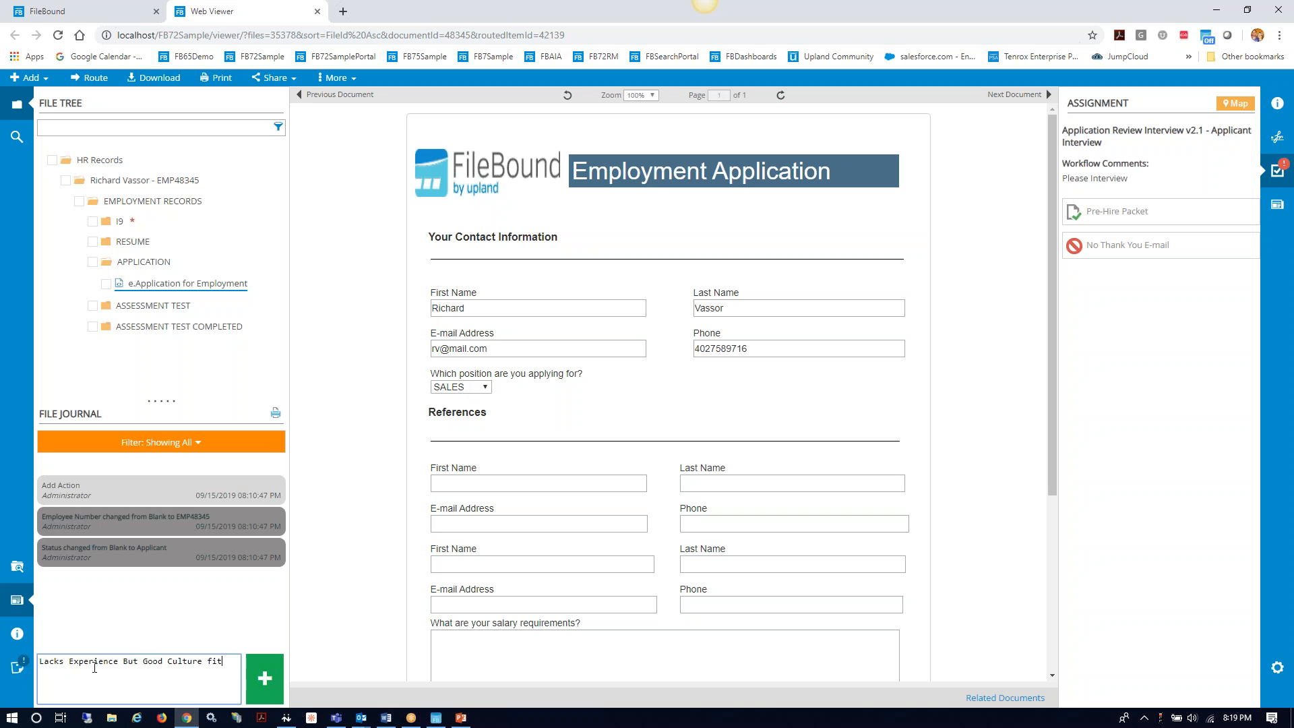
pyautogui.click(257, 679)
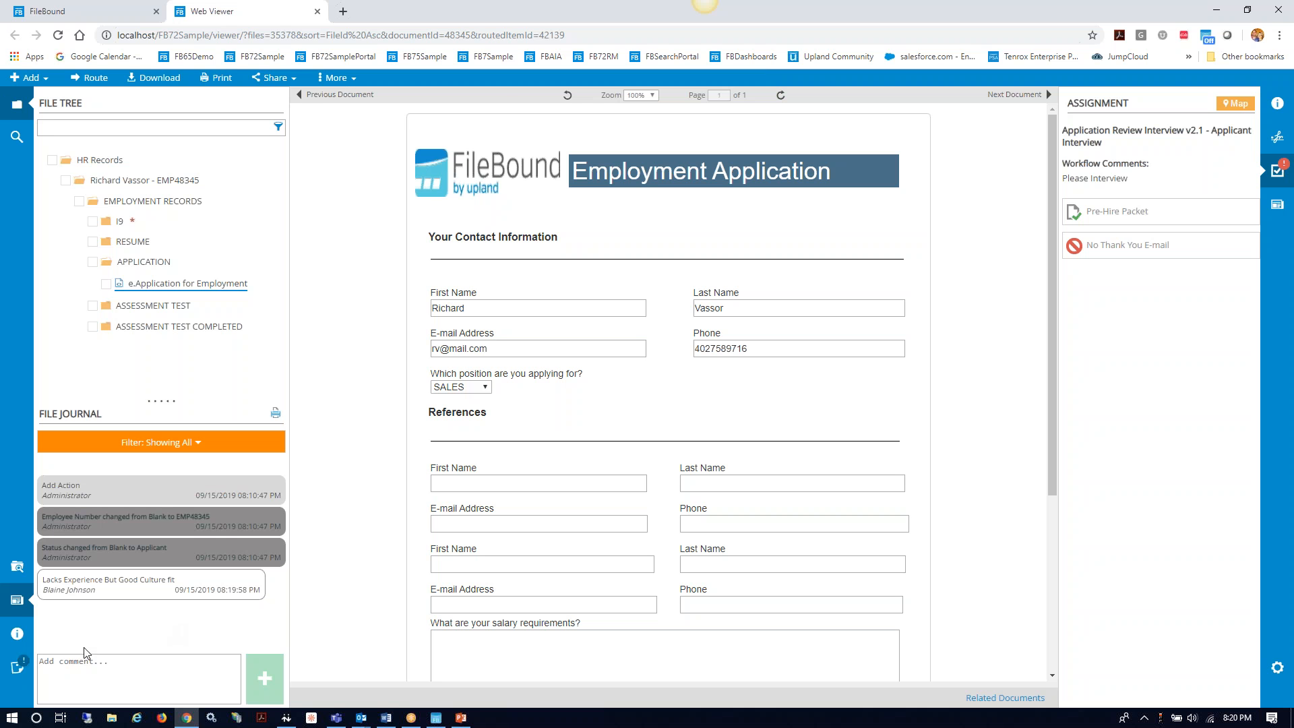
pyautogui.click(17, 668)
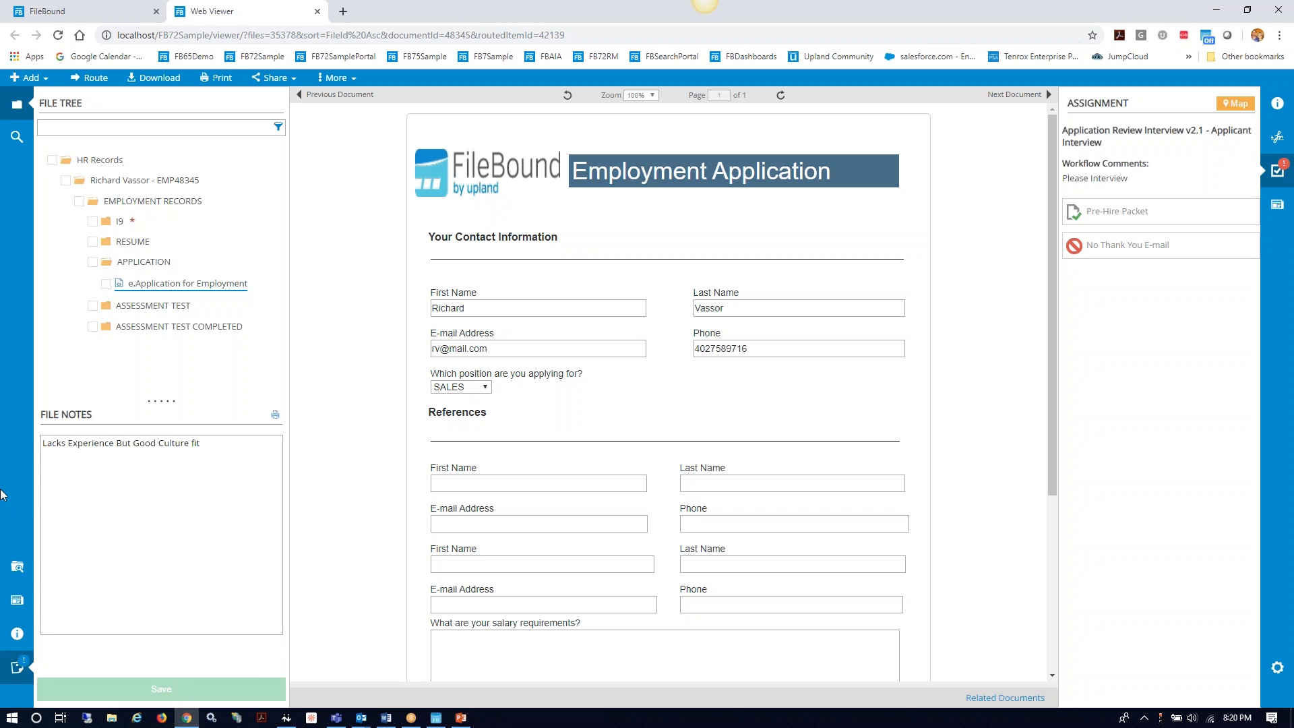
# Step: Route the application to Pre-Hire Packet with the note 'Interview went well. Please Hire'
pyautogui.click(19, 607)
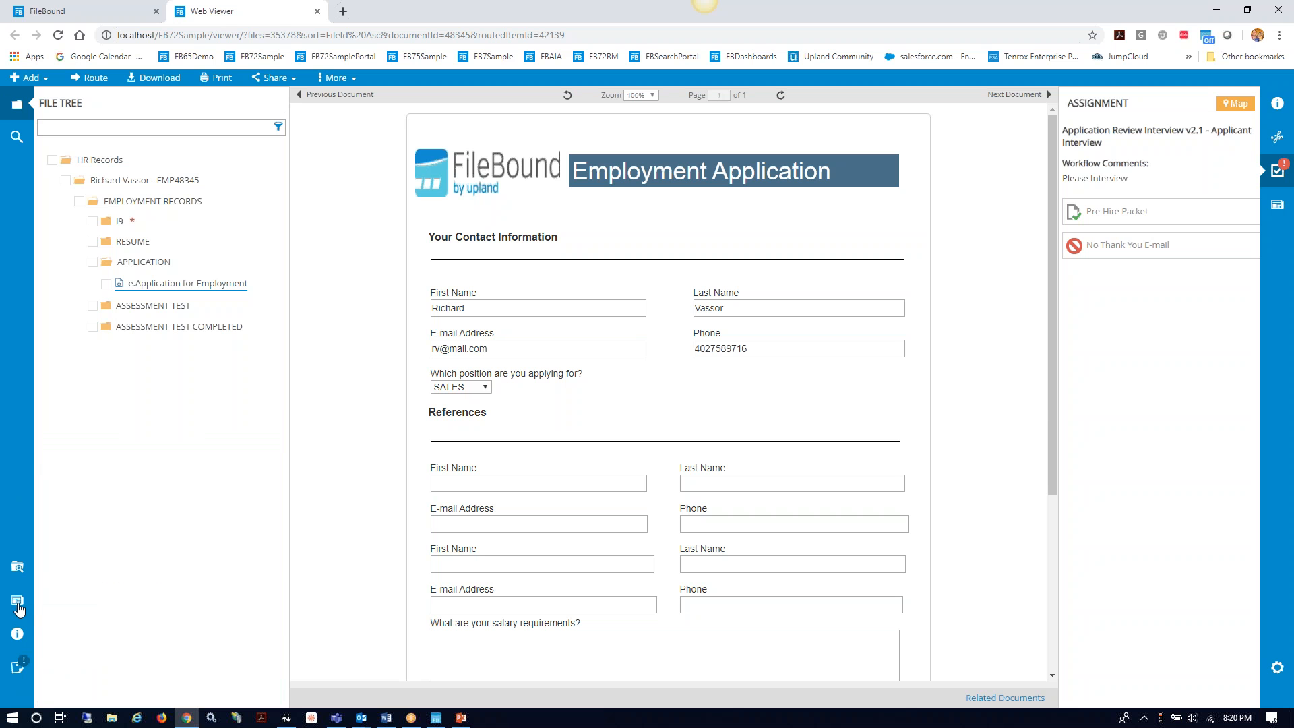
pyautogui.click(15, 669)
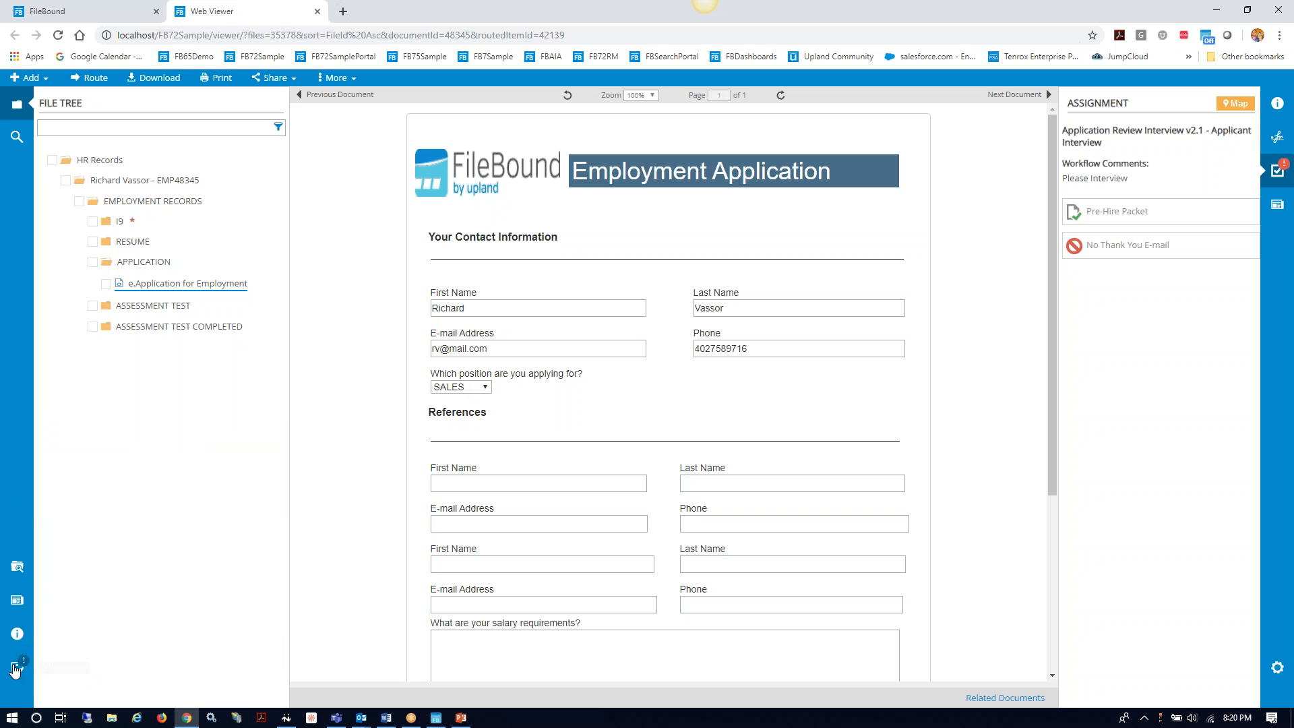
pyautogui.click(1148, 218)
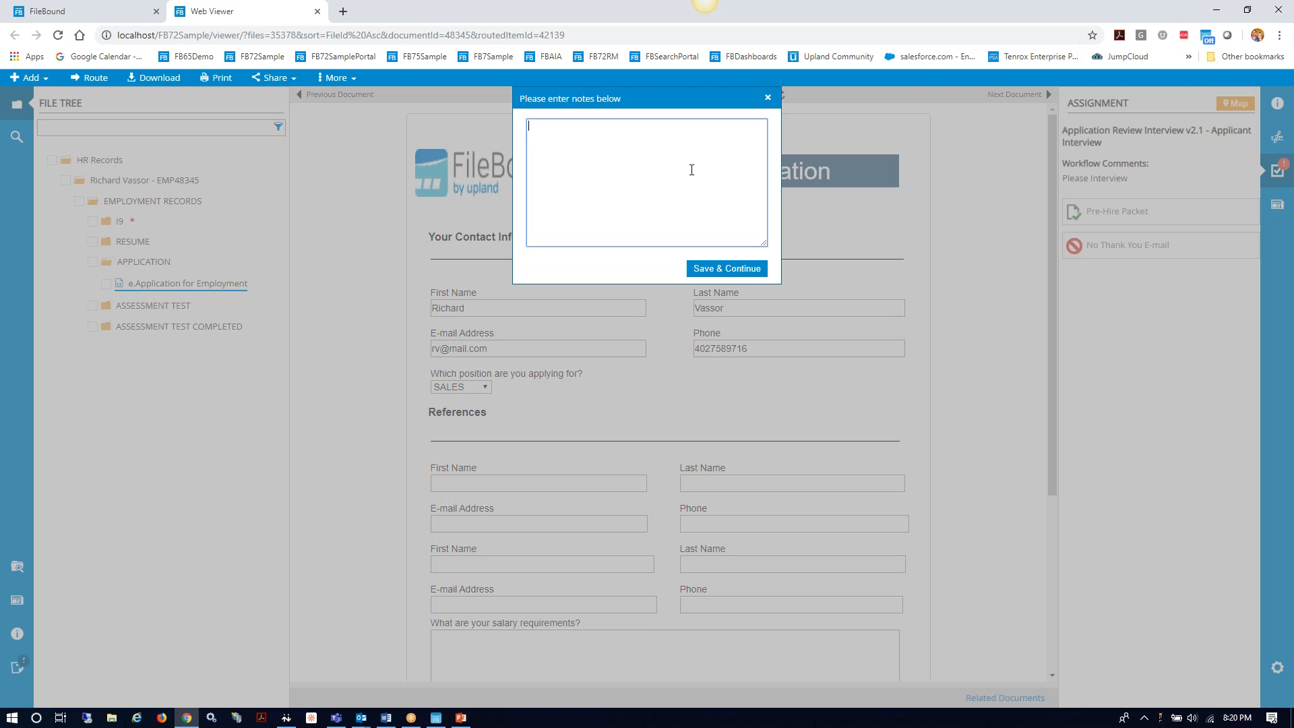
pyautogui.write('Interview wnetwen')
pyautogui.press('BackSpace')
pyautogui.press('BackSpace')
pyautogui.write('ent well/   Please Hire')
pyautogui.click(728, 269)
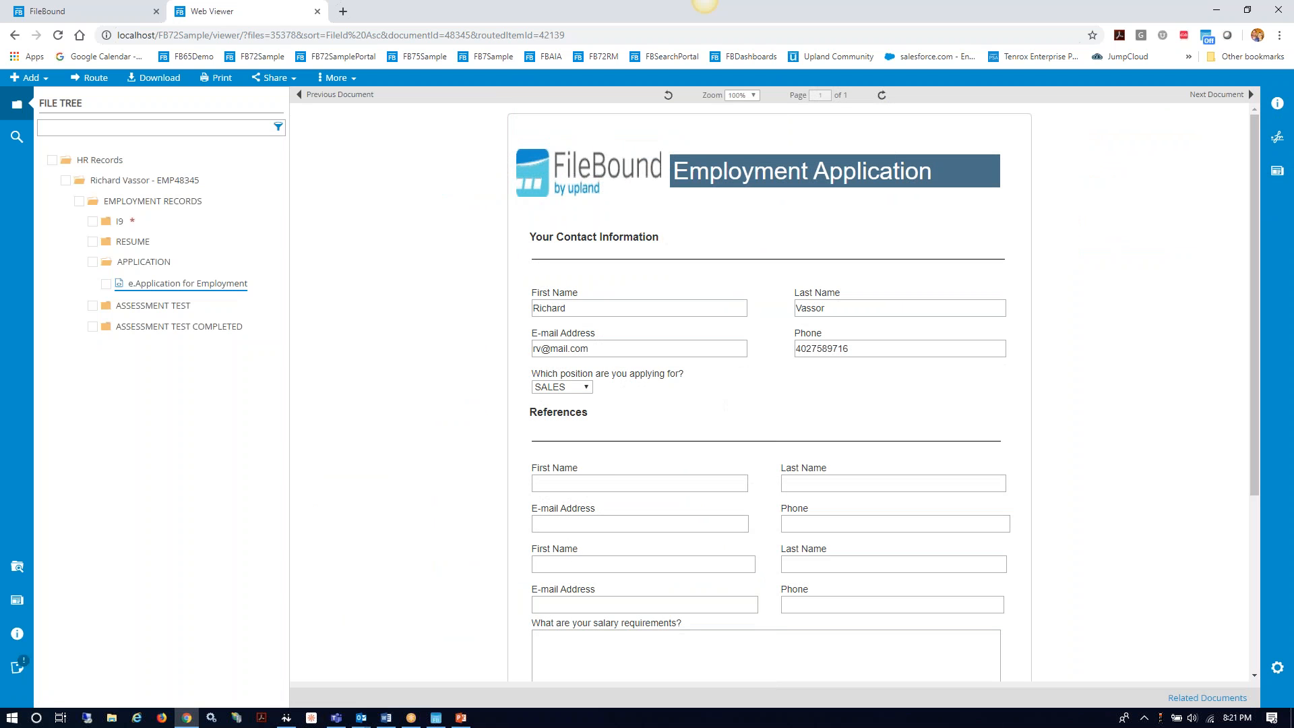
# Step: Close the Web Viewer and log out of the account
pyautogui.click(317, 12)
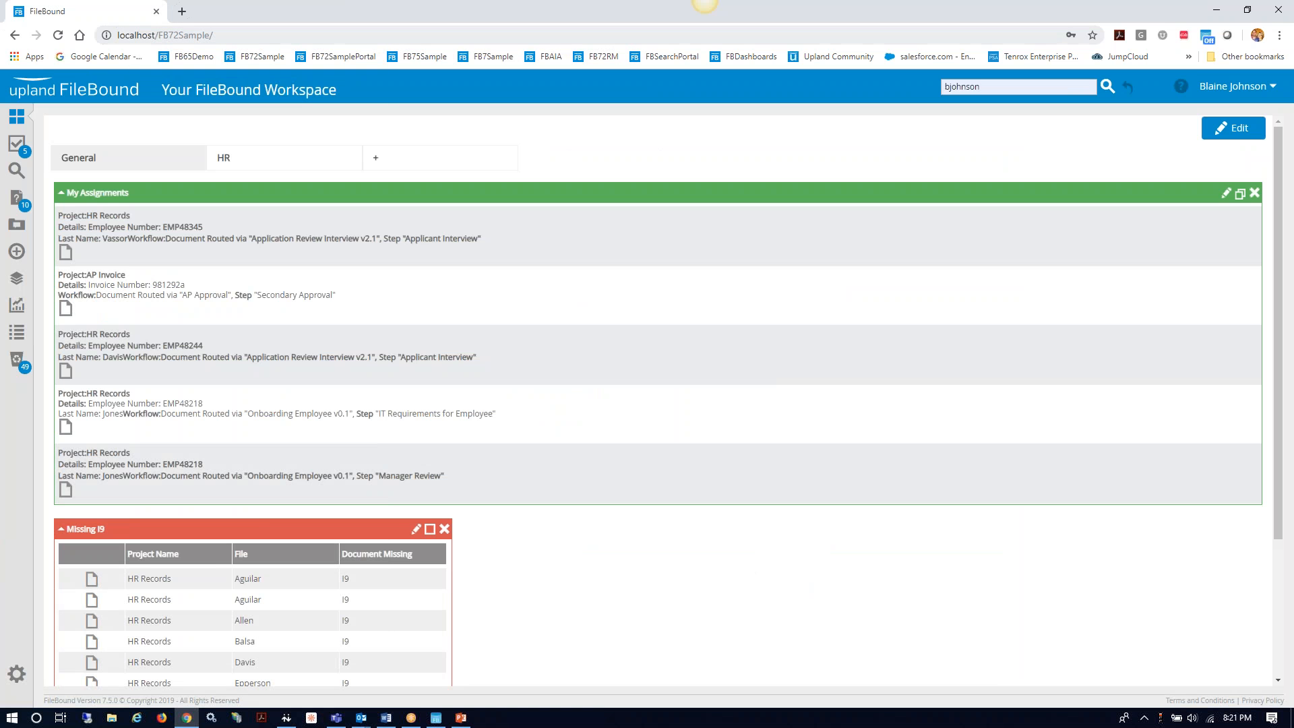
pyautogui.click(1235, 87)
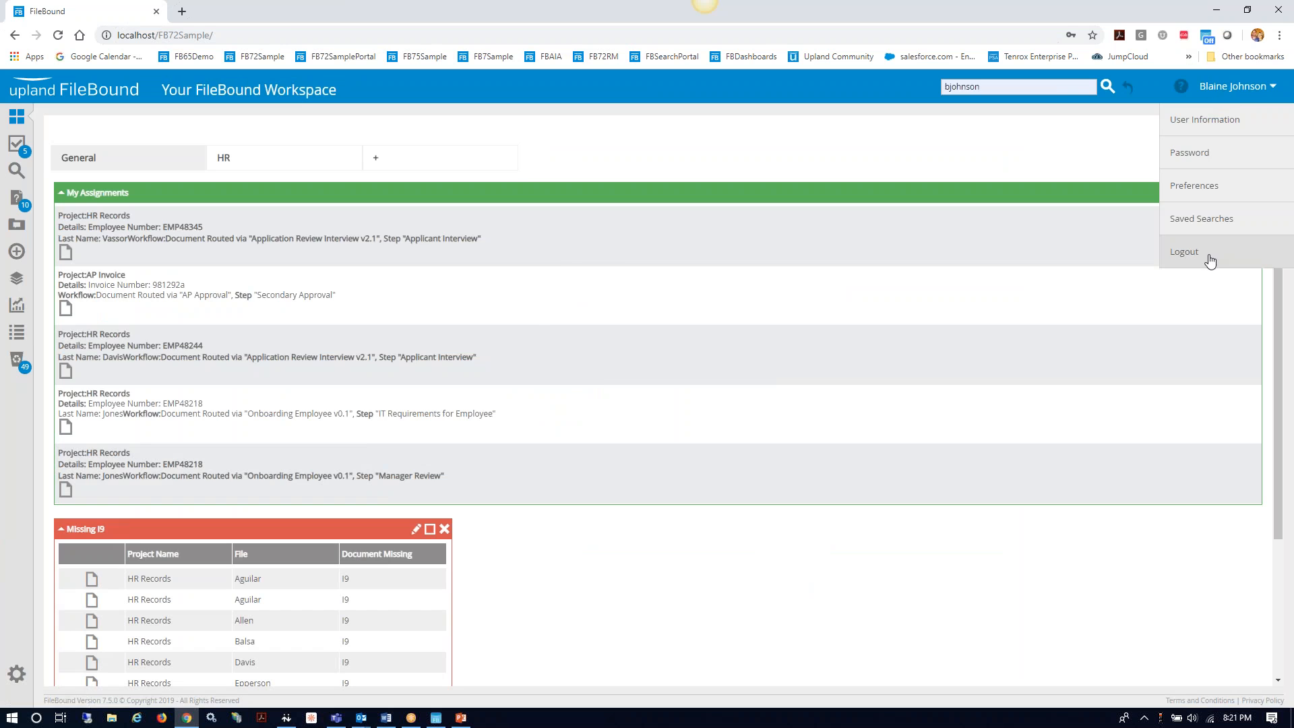
pyautogui.click(1133, 259)
# Step: Sign in as the next user by picking their saved login from the browser dropdown
pyautogui.doubleClick(658, 265)
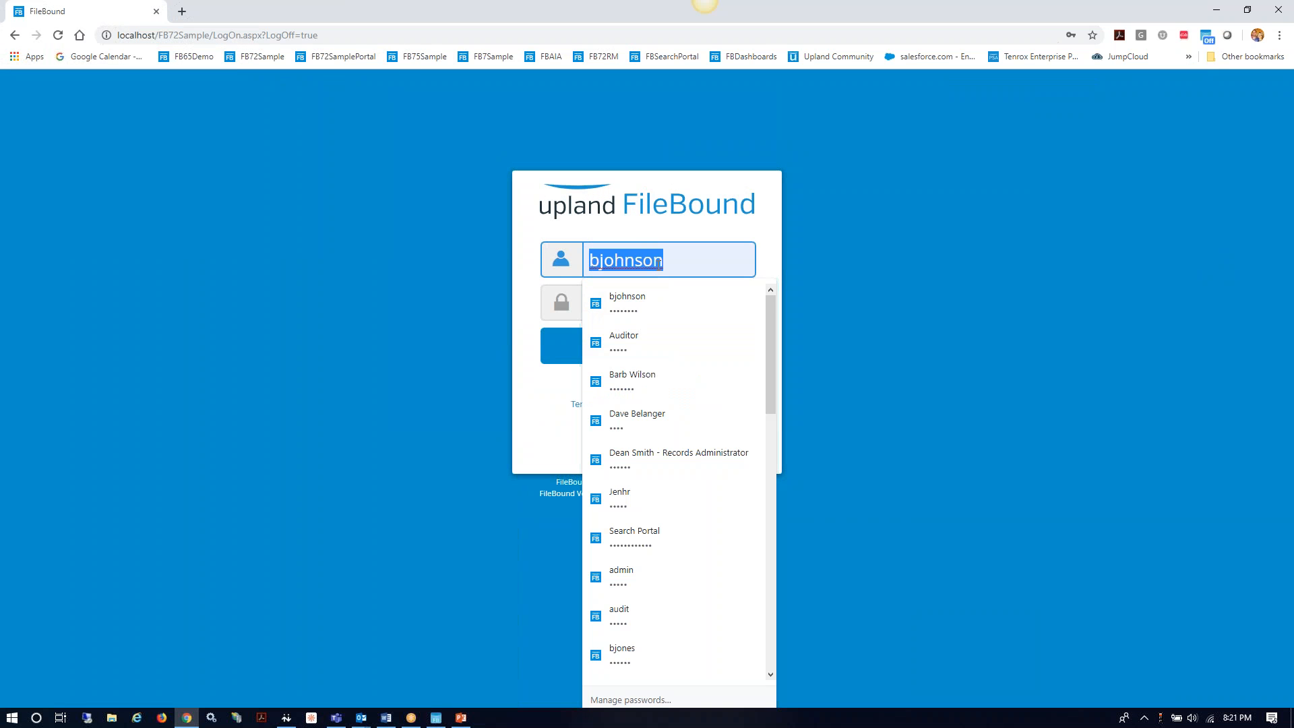
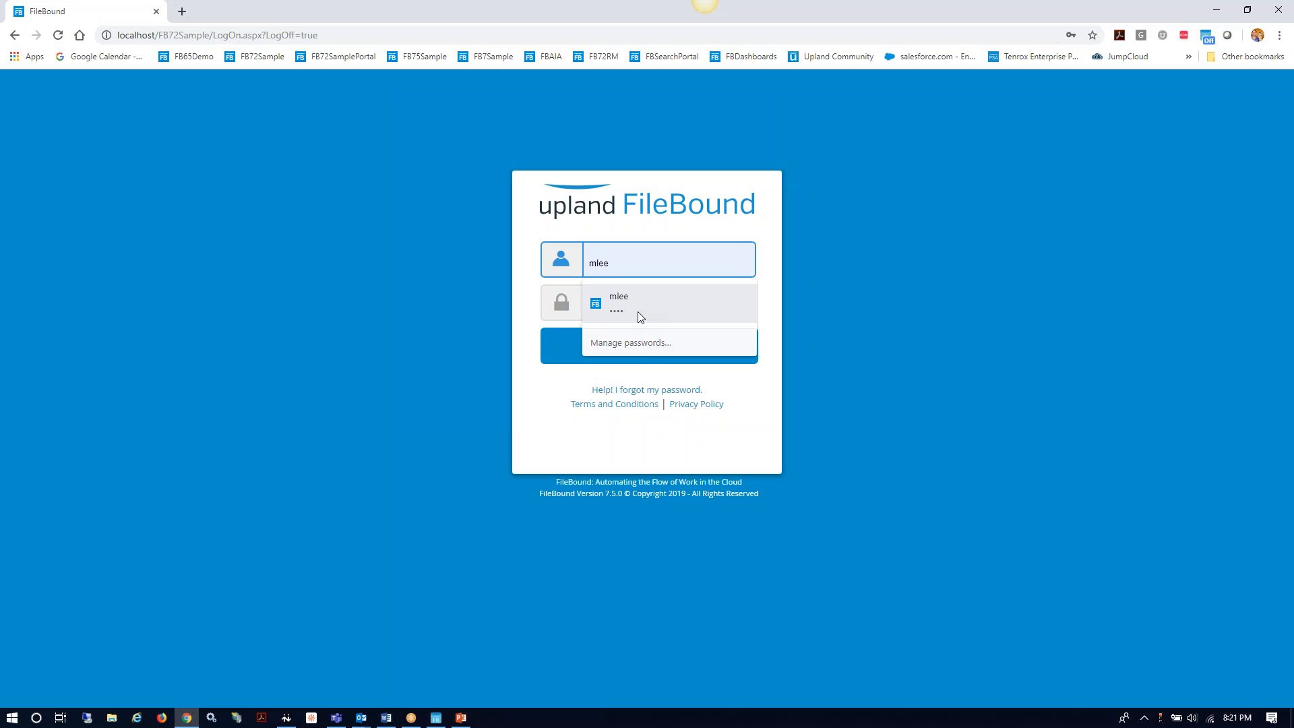
pyautogui.click(641, 312)
pyautogui.click(653, 350)
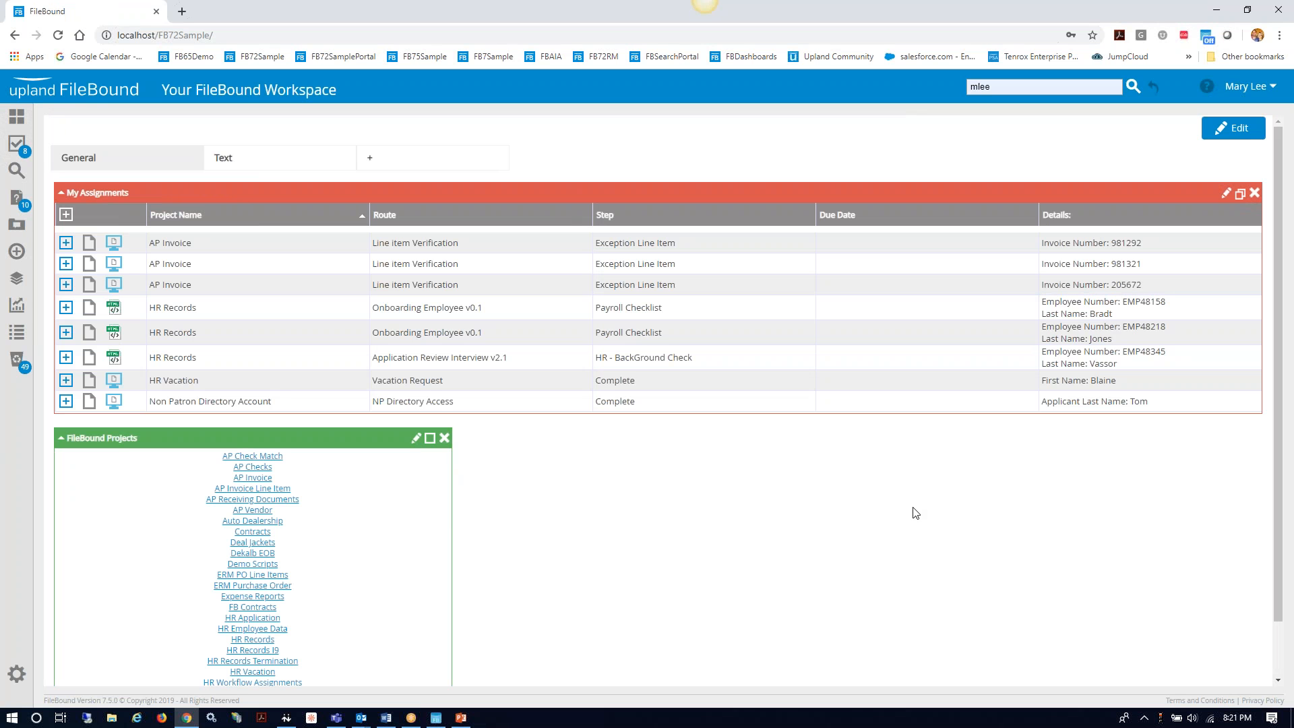
# Step: In Assignments, read the HR Records row's comment and open its document in the Web Viewer
pyautogui.click(18, 147)
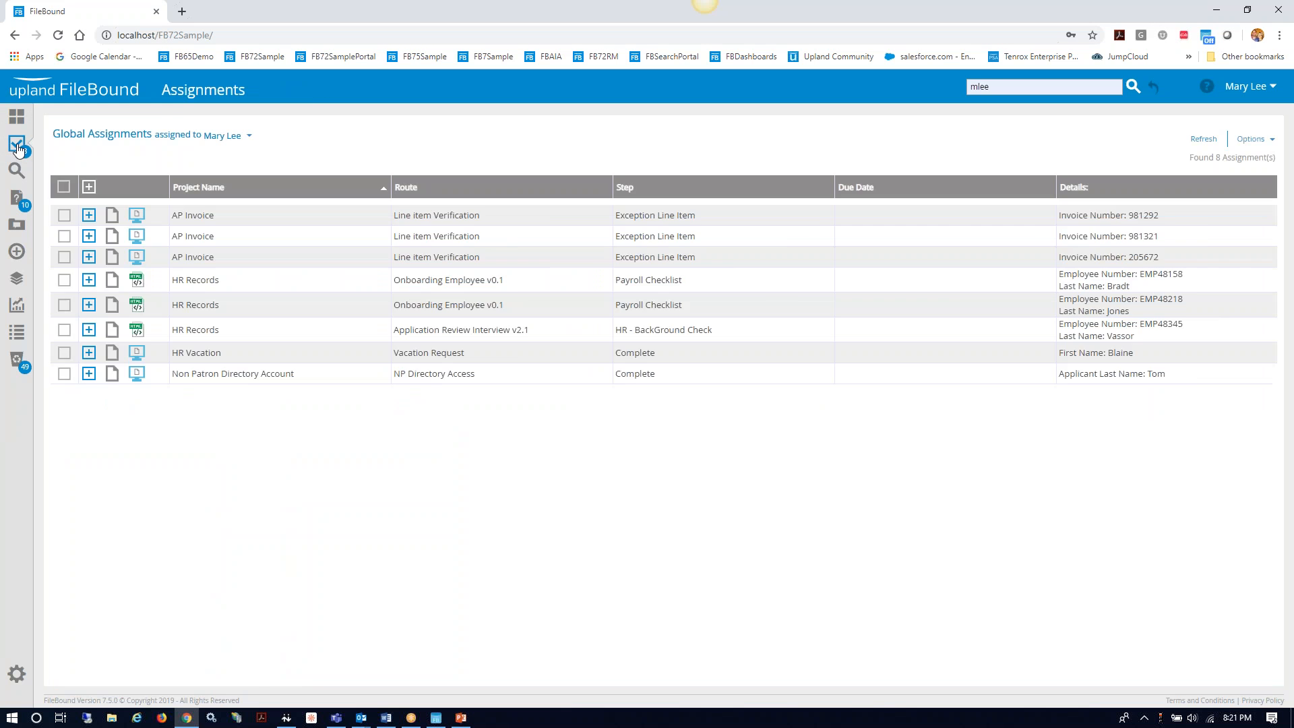
pyautogui.moveTo(18, 147)
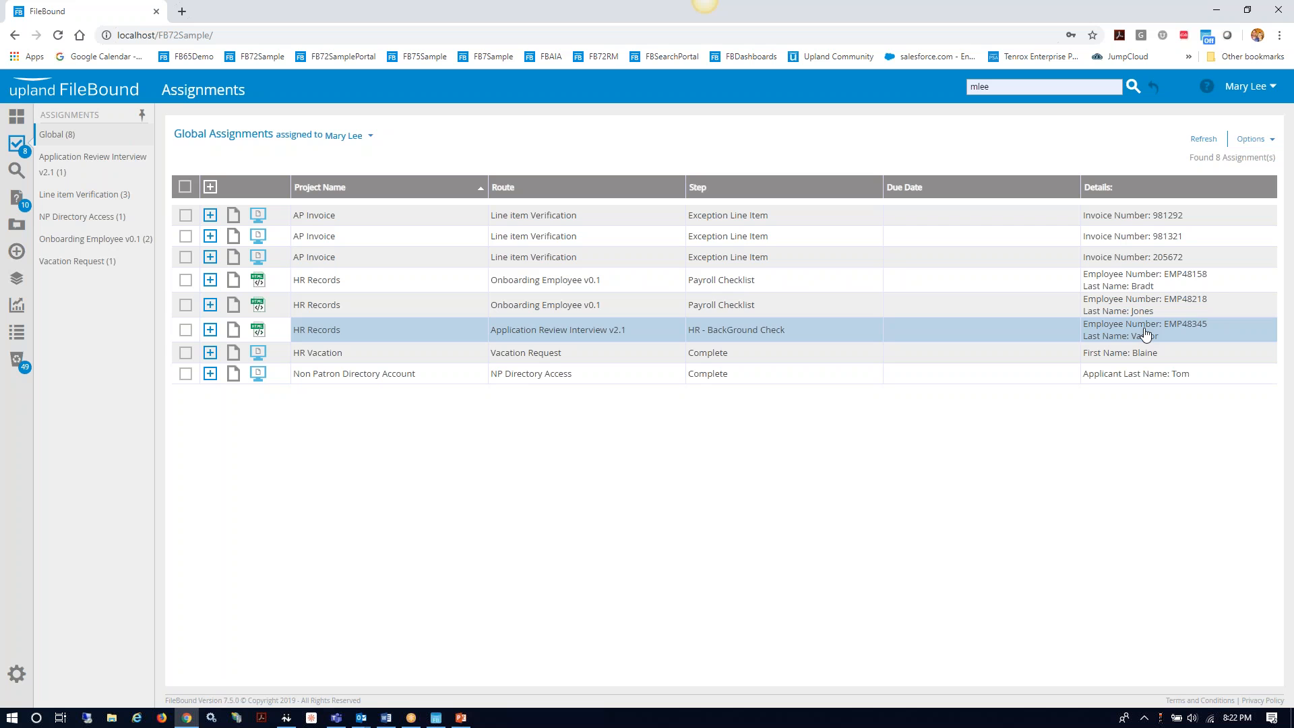
pyautogui.click(211, 331)
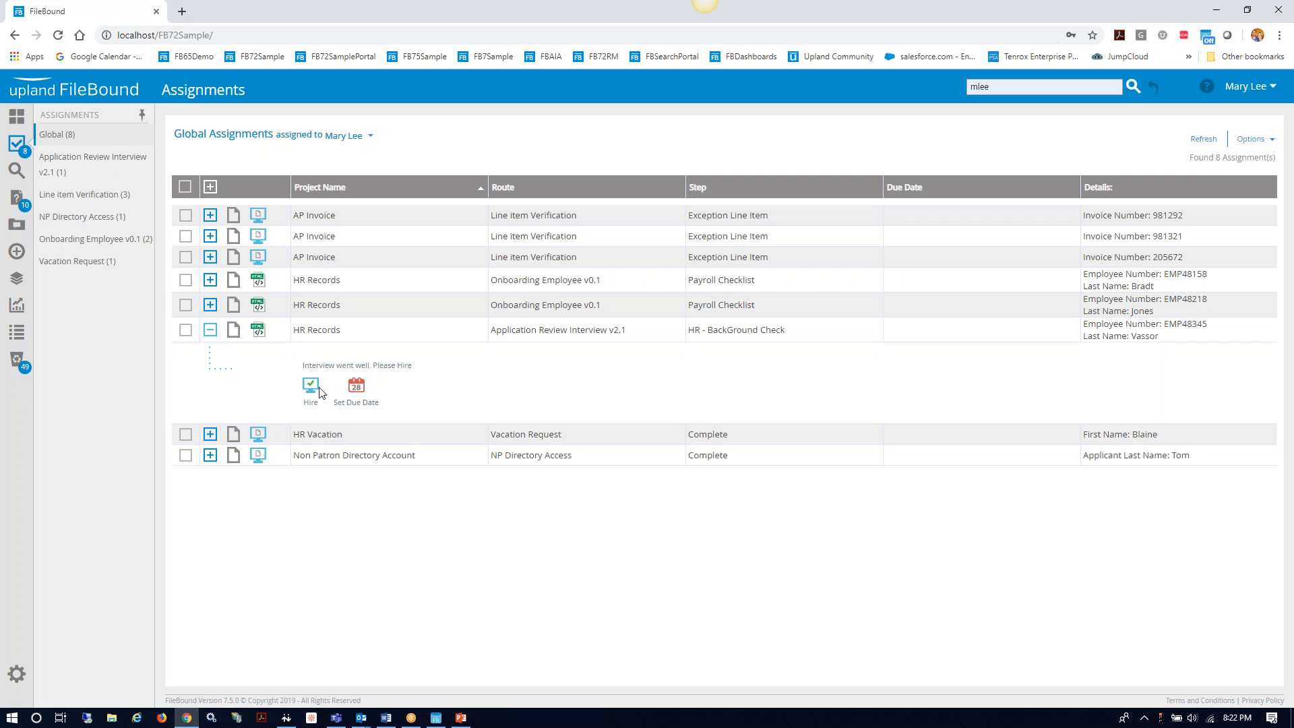
pyautogui.click(210, 330)
pyautogui.click(234, 332)
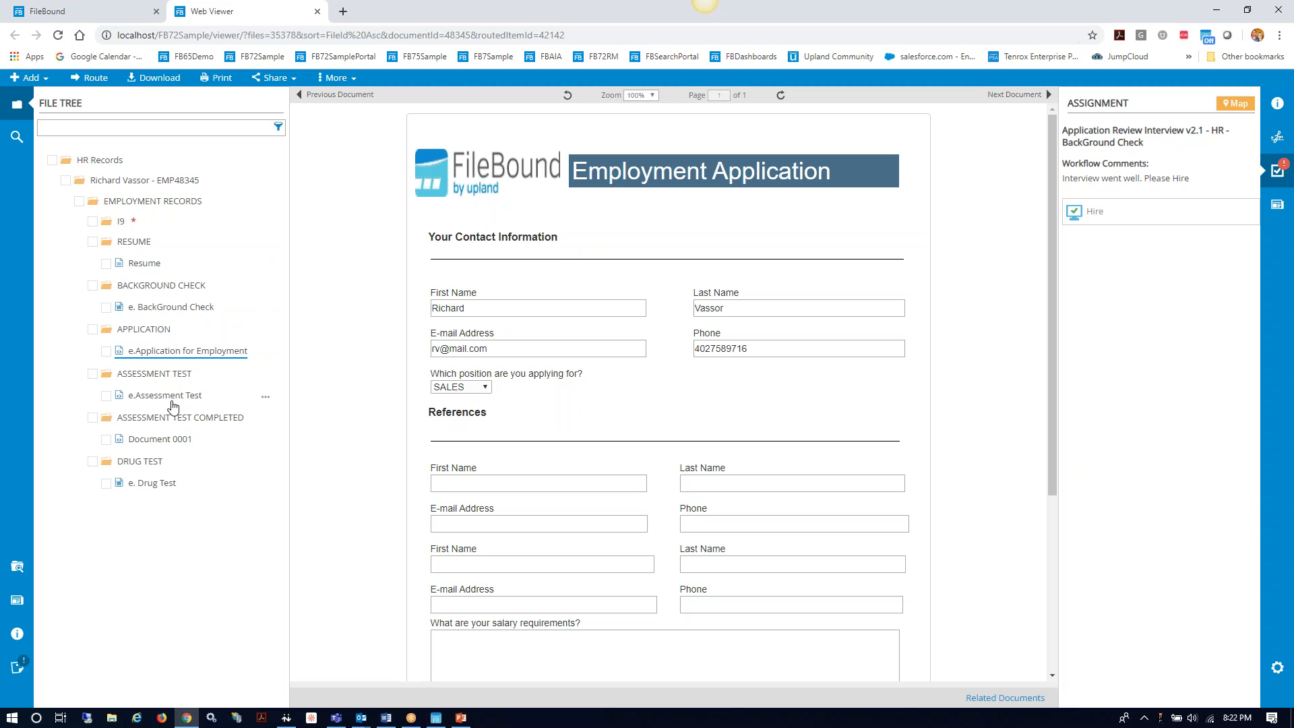
# Step: Review the e. Drug Test consent form and bring up its Signatures options
pyautogui.click(161, 490)
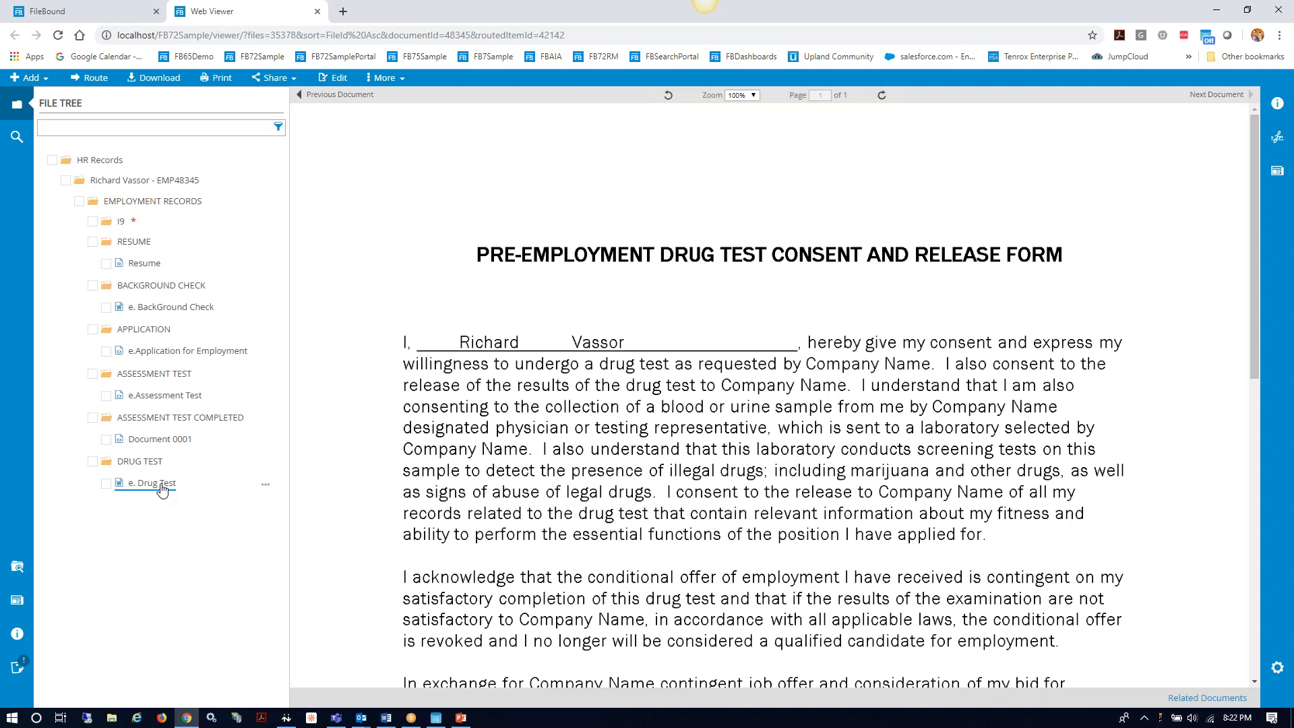
pyautogui.scroll(-8, 507, 546)
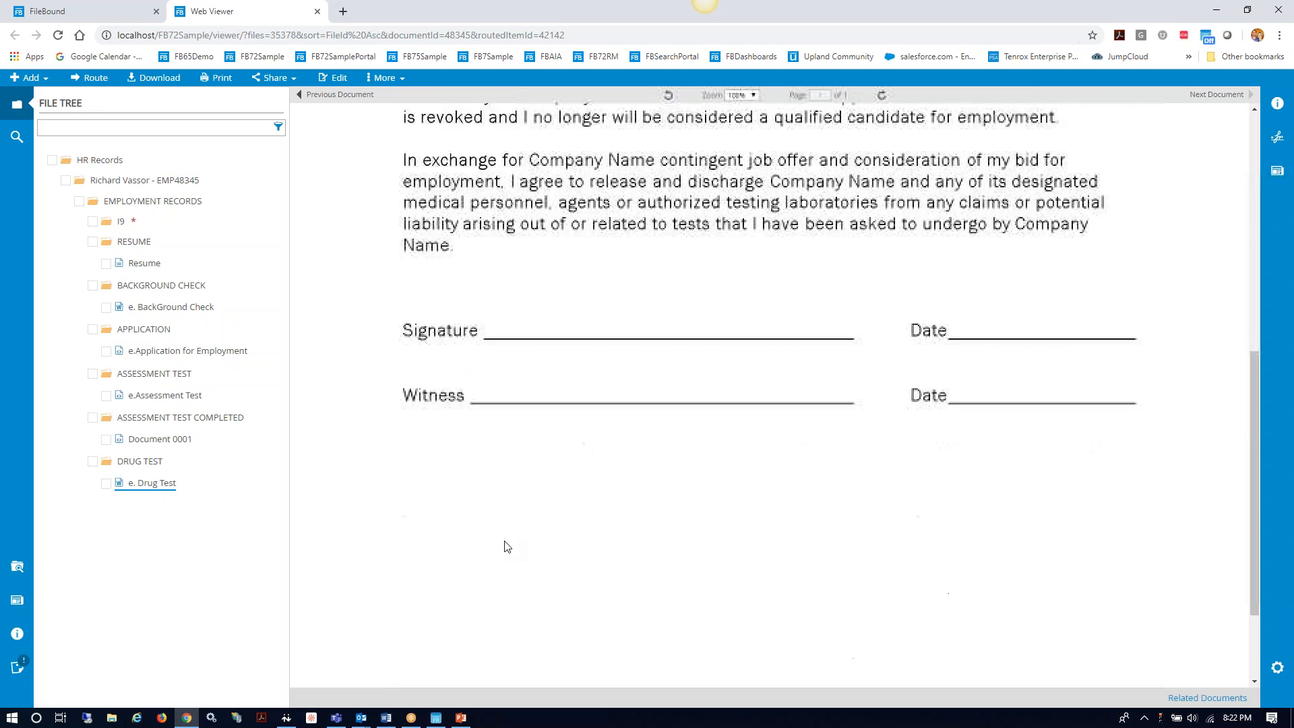
pyautogui.scroll(8, 507, 546)
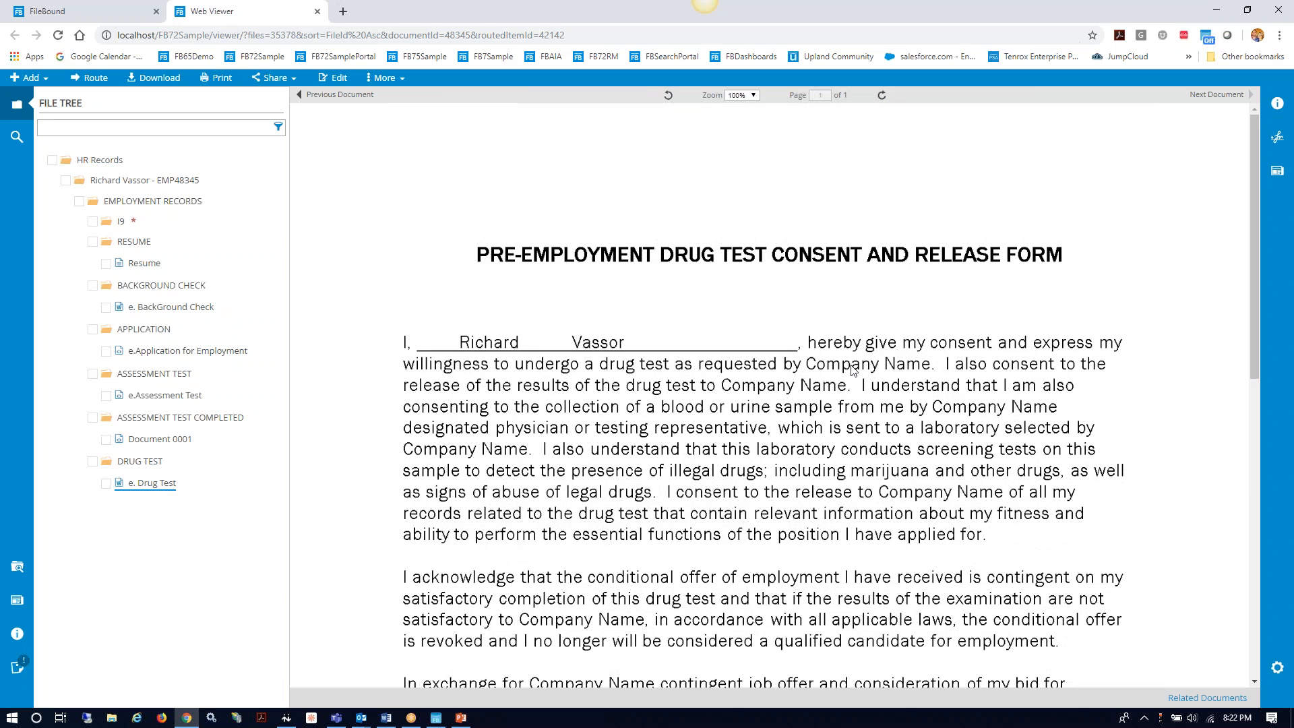
pyautogui.click(1277, 137)
# Step: Start a signature request for the form and add the applicant as signer with their name and e-mail address
pyautogui.click(1187, 141)
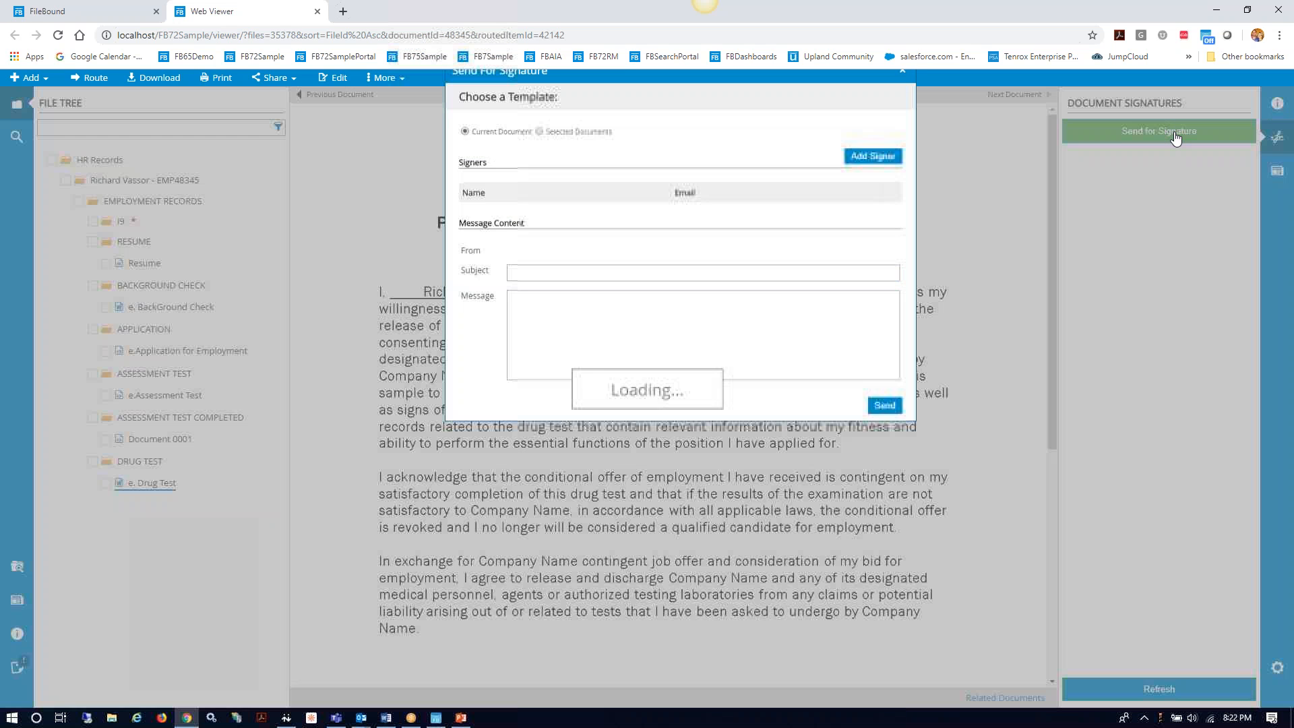
pyautogui.click(871, 184)
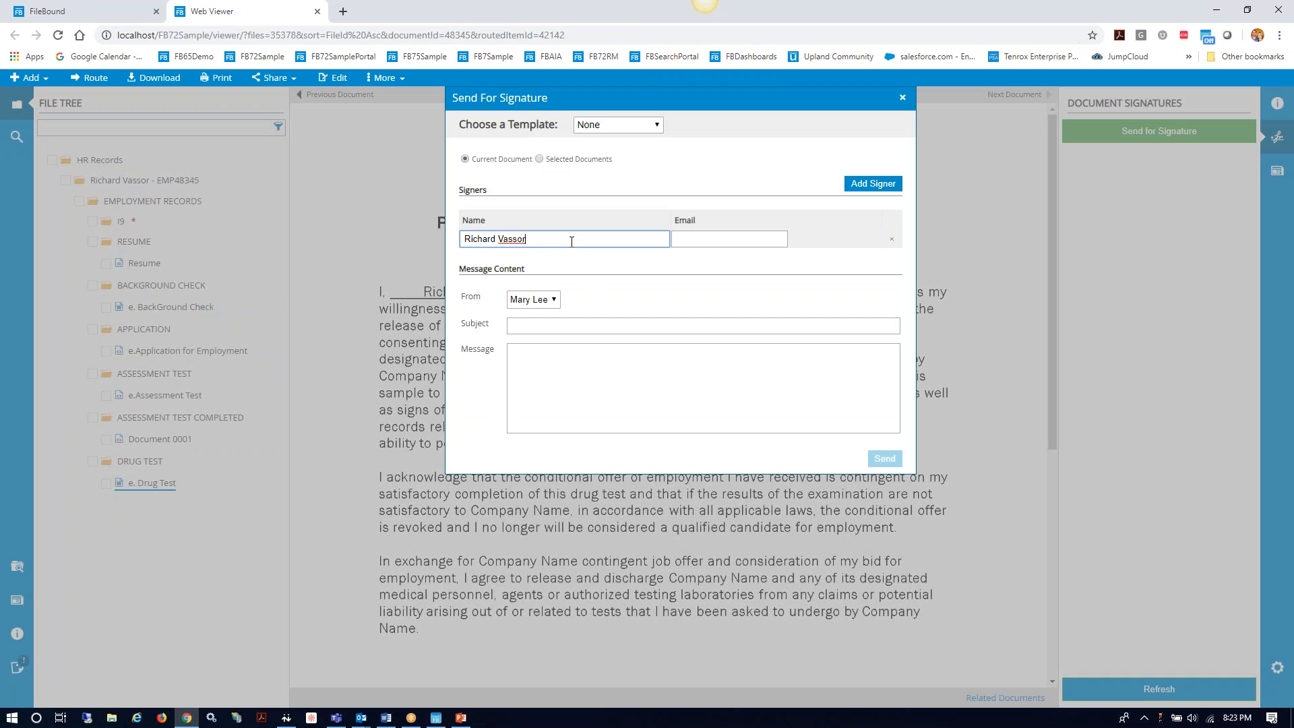
pyautogui.click(717, 239)
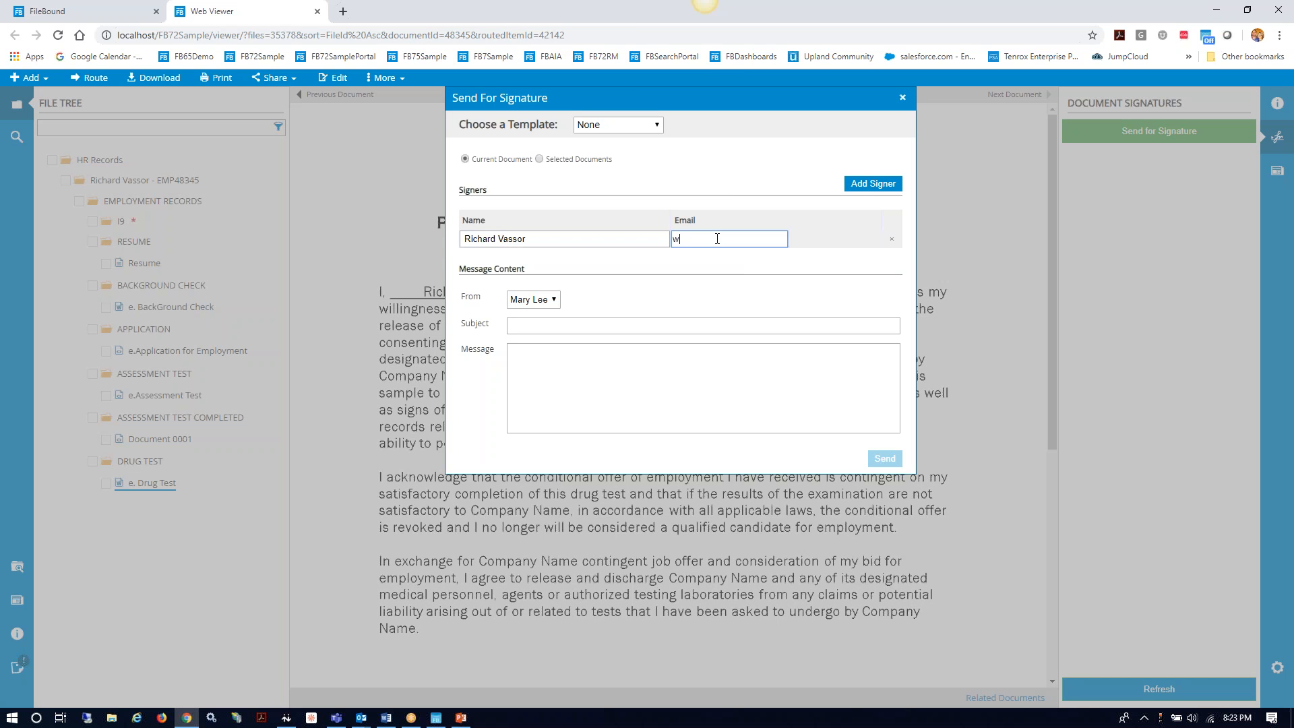
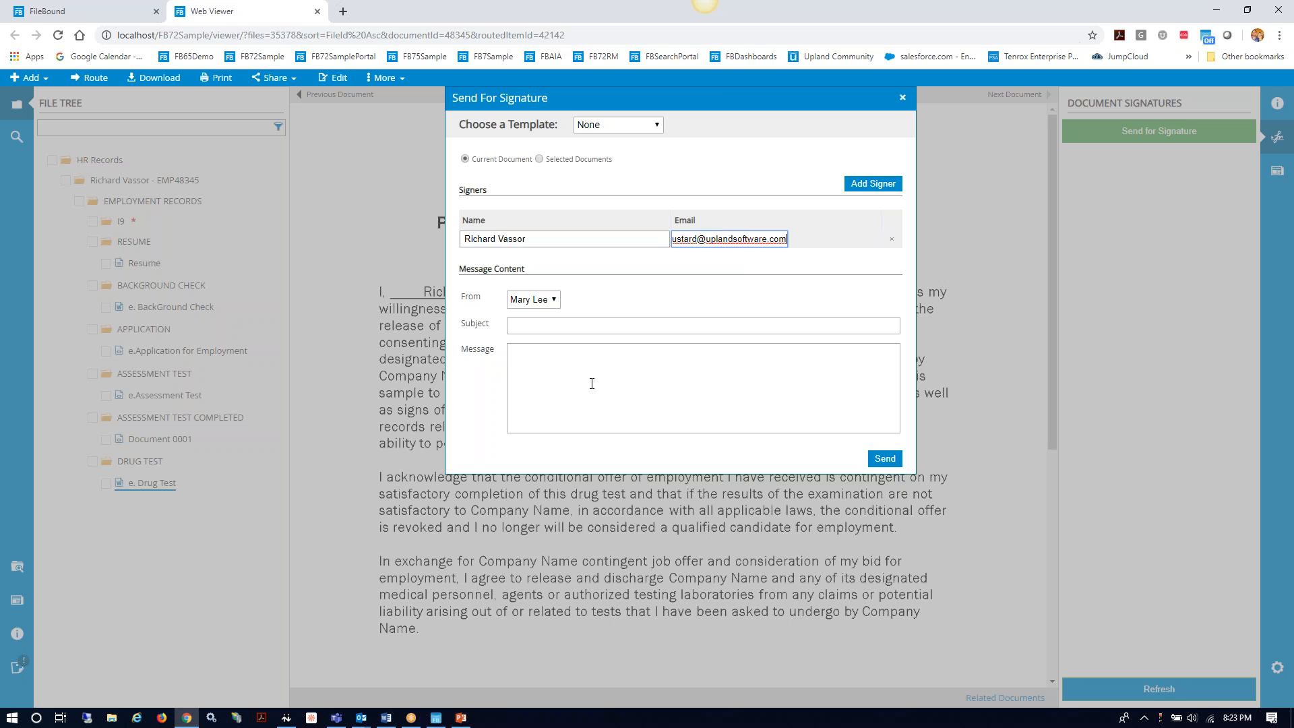
# Step: Send the request with subject 'Consent form Signature' and message 'Please sign'
pyautogui.click(579, 321)
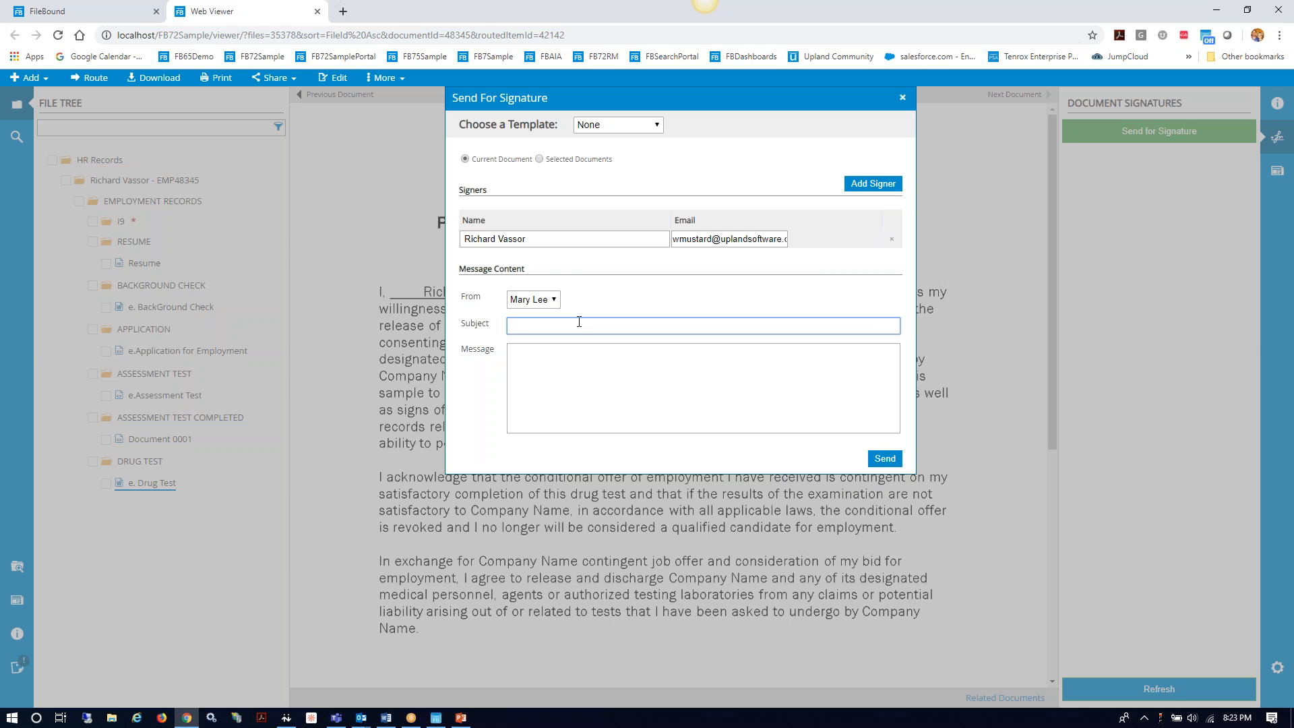
pyautogui.write('Send For')
pyautogui.press('BackSpace')
pyautogui.press('BackSpace')
pyautogui.press('BackSpace')
pyautogui.press('BackSpace')
pyautogui.write('Consent form Signature')
pyautogui.press('Tab')
pyautogui.write('Please sign')
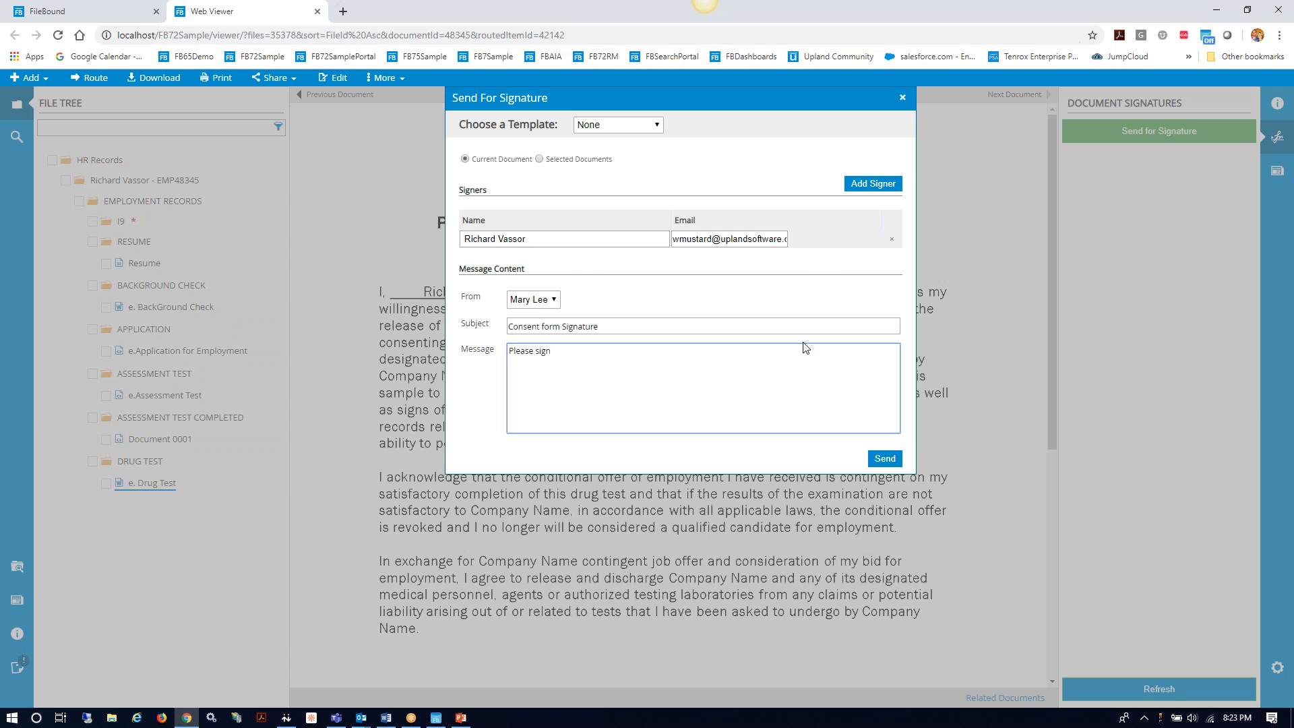
pyautogui.click(892, 462)
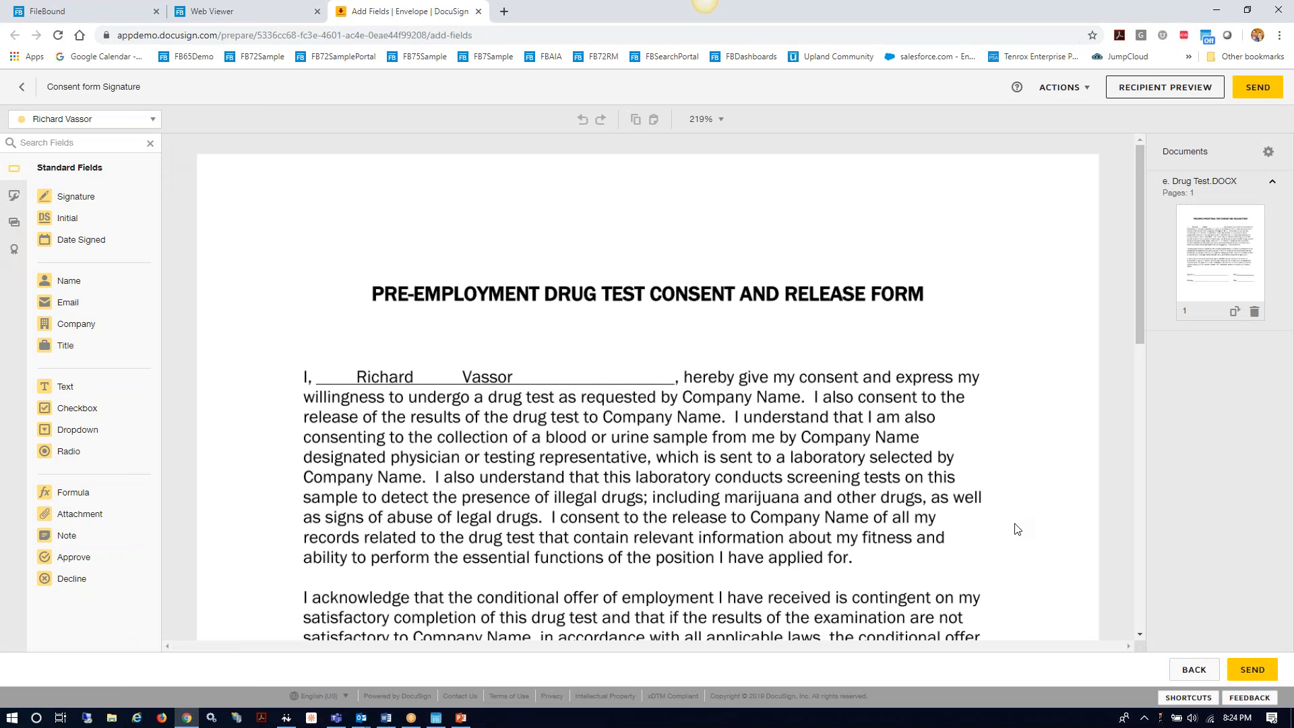
# Step: Place a signature field and a date-signed field on the drug test form's lines and send the envelope
pyautogui.scroll(-7, 1017, 492)
pyautogui.moveTo(76, 196)
pyautogui.mouseDown()
pyautogui.moveTo(178, 221)
pyautogui.moveTo(433, 240)
pyautogui.moveTo(368, 216)
pyautogui.mouseUp()
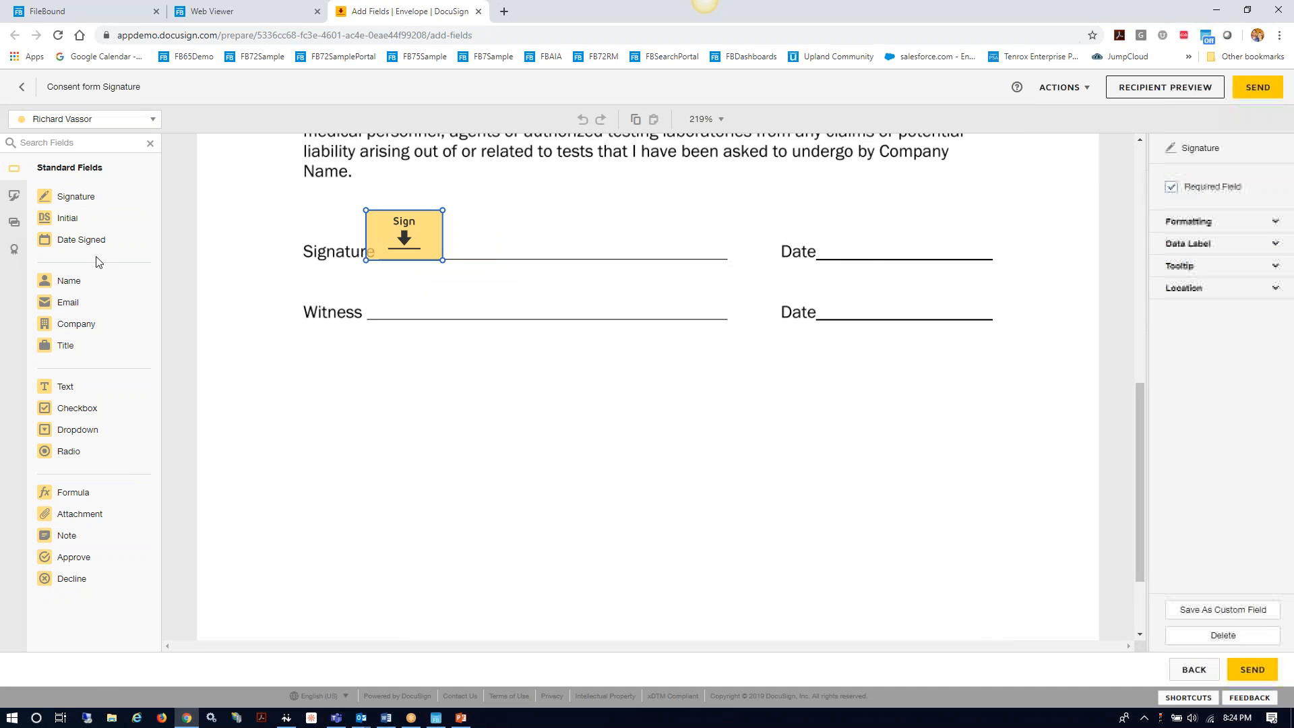
pyautogui.moveTo(95, 241); pyautogui.dragTo(817, 244)
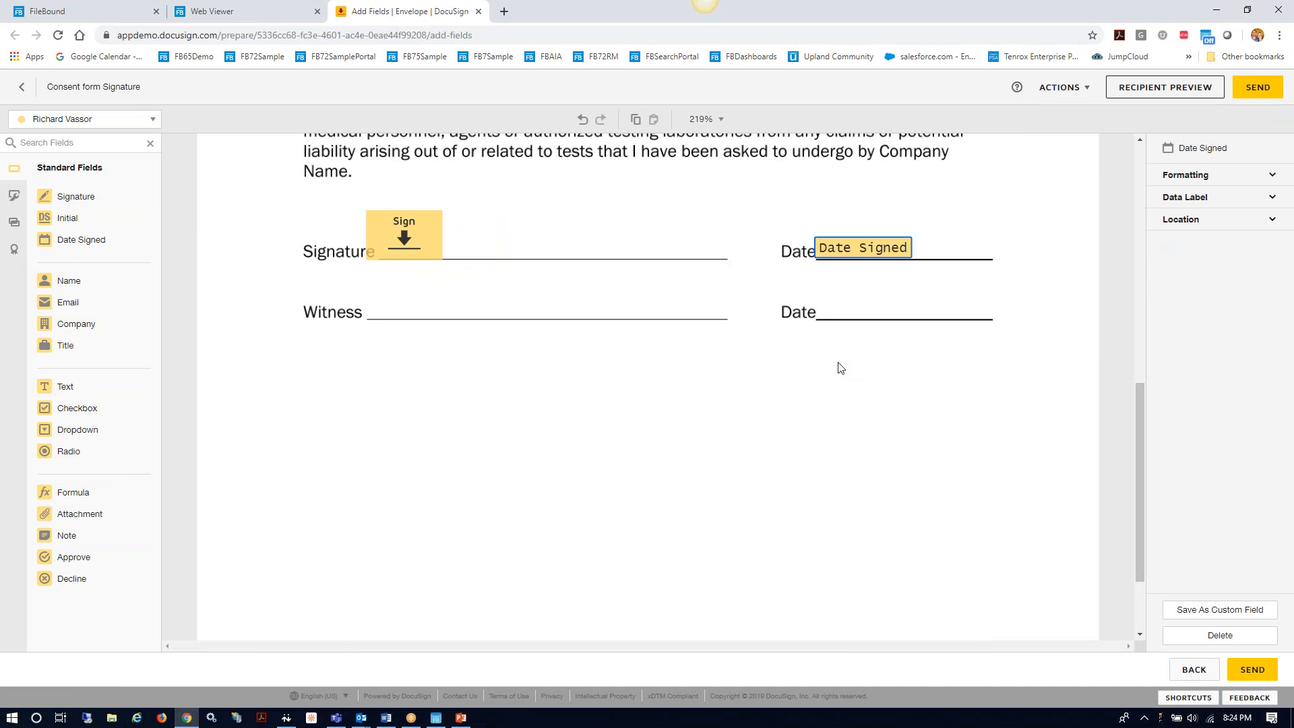
pyautogui.click(831, 404)
pyautogui.click(1269, 89)
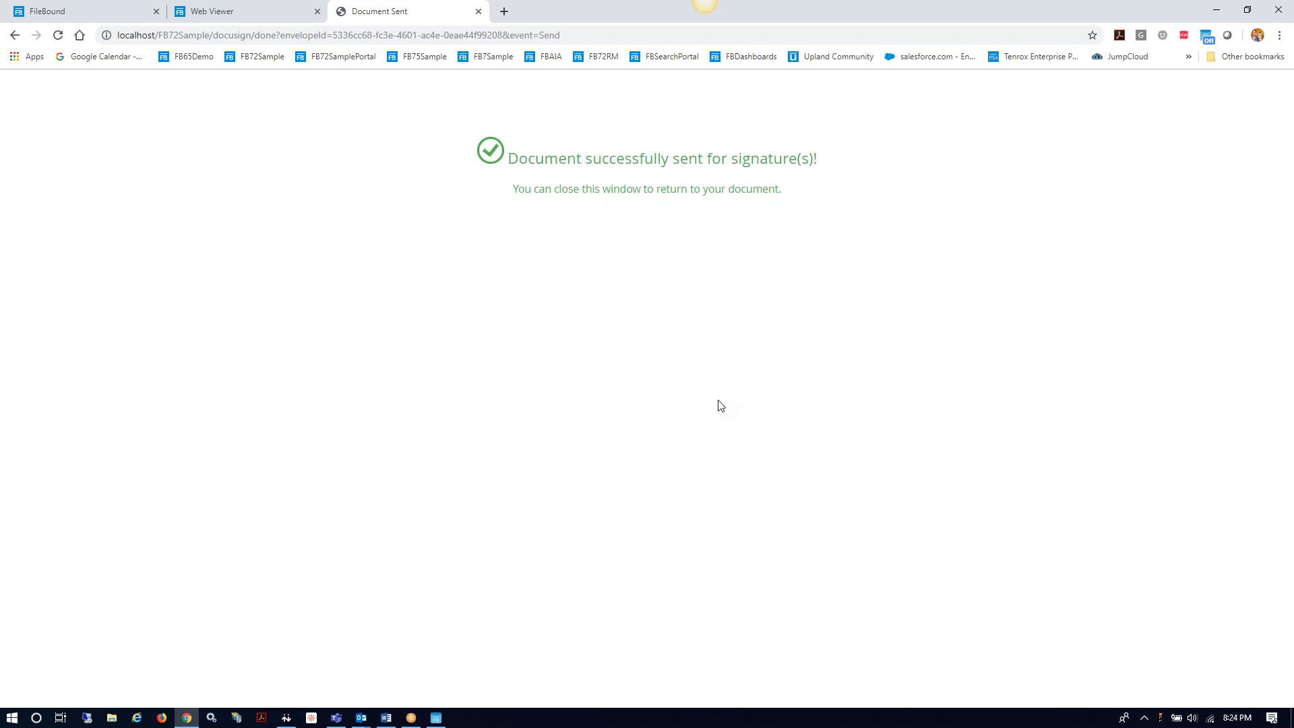
# Step: Close the sent-confirmation page and open the drug test form for review from the Outlook DocuSign e-mail
pyautogui.click(478, 11)
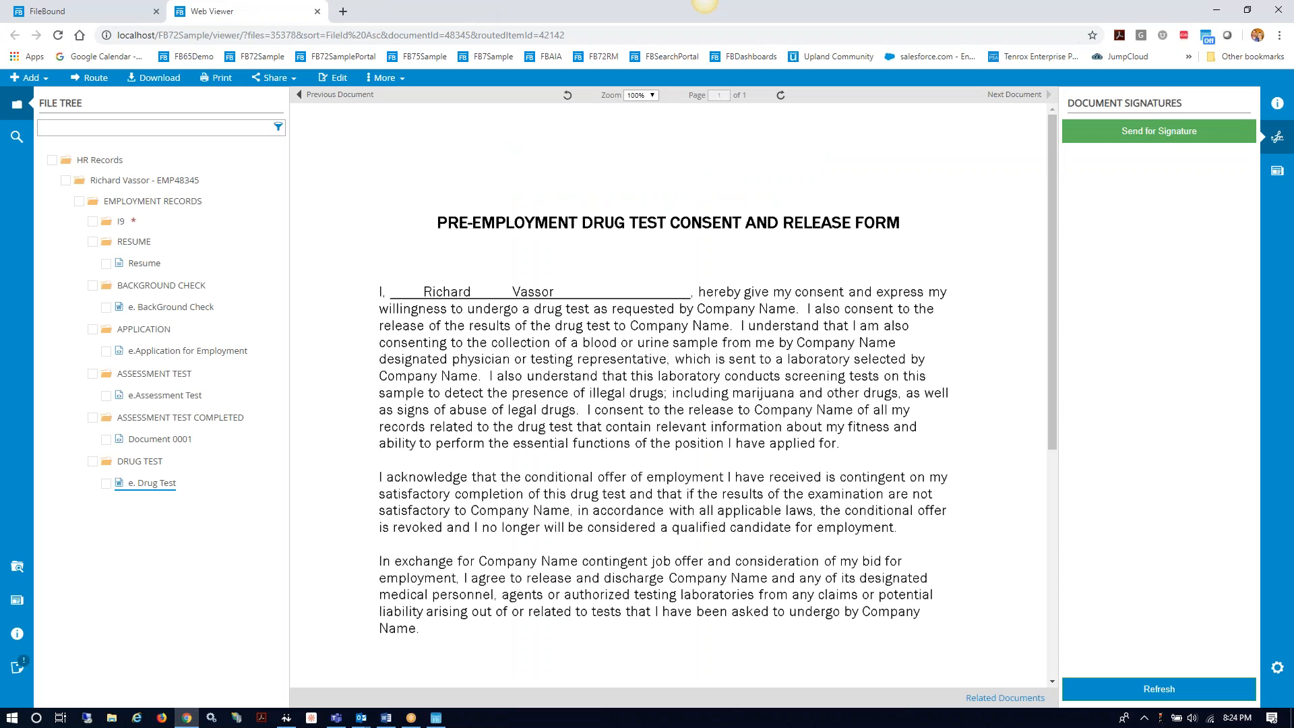
pyautogui.hotkey('alt', 'Tab')
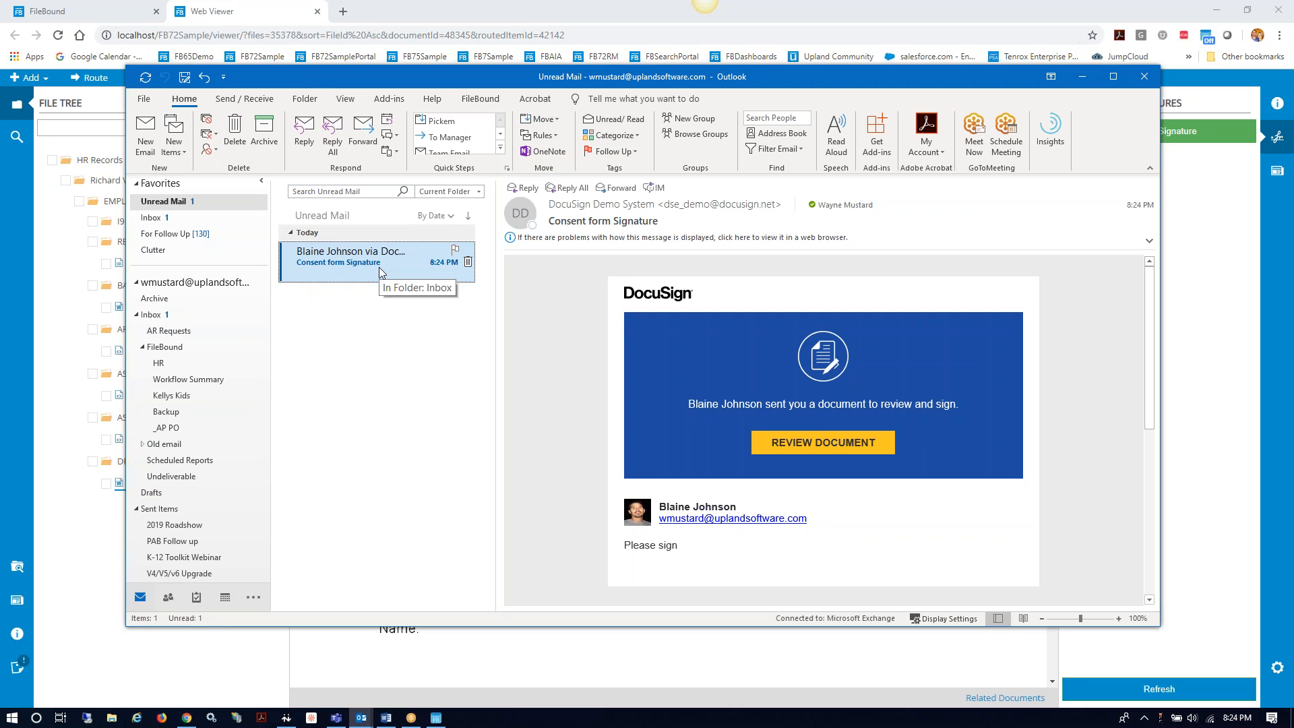
pyautogui.click(827, 451)
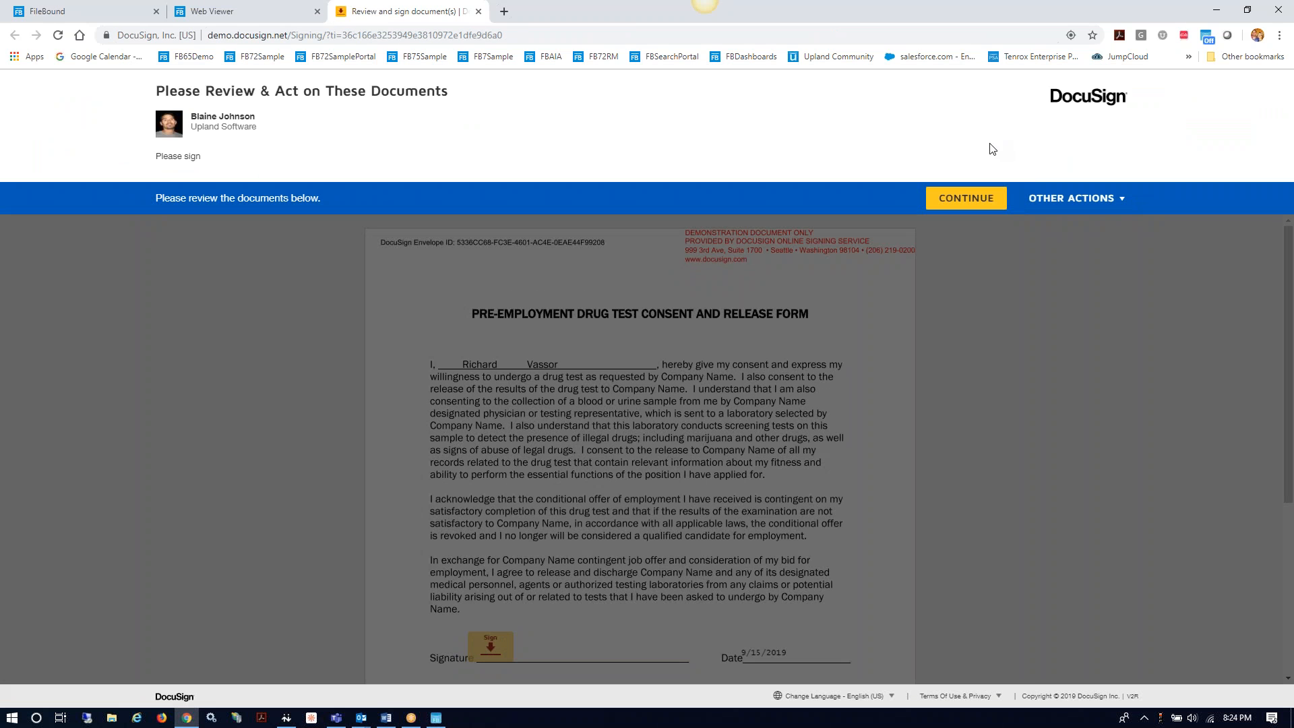
# Step: Adopt the signature on the drug test form's signature line and finish signing
pyautogui.click(1002, 199)
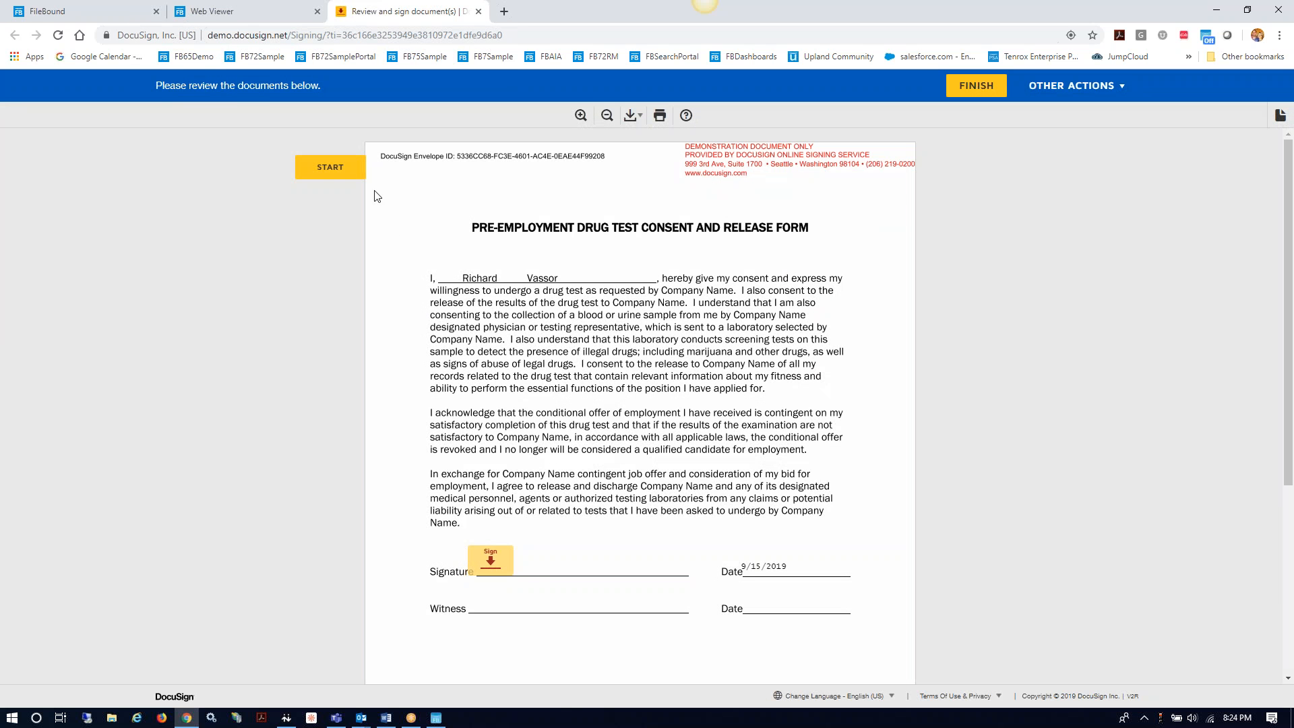
pyautogui.click(505, 566)
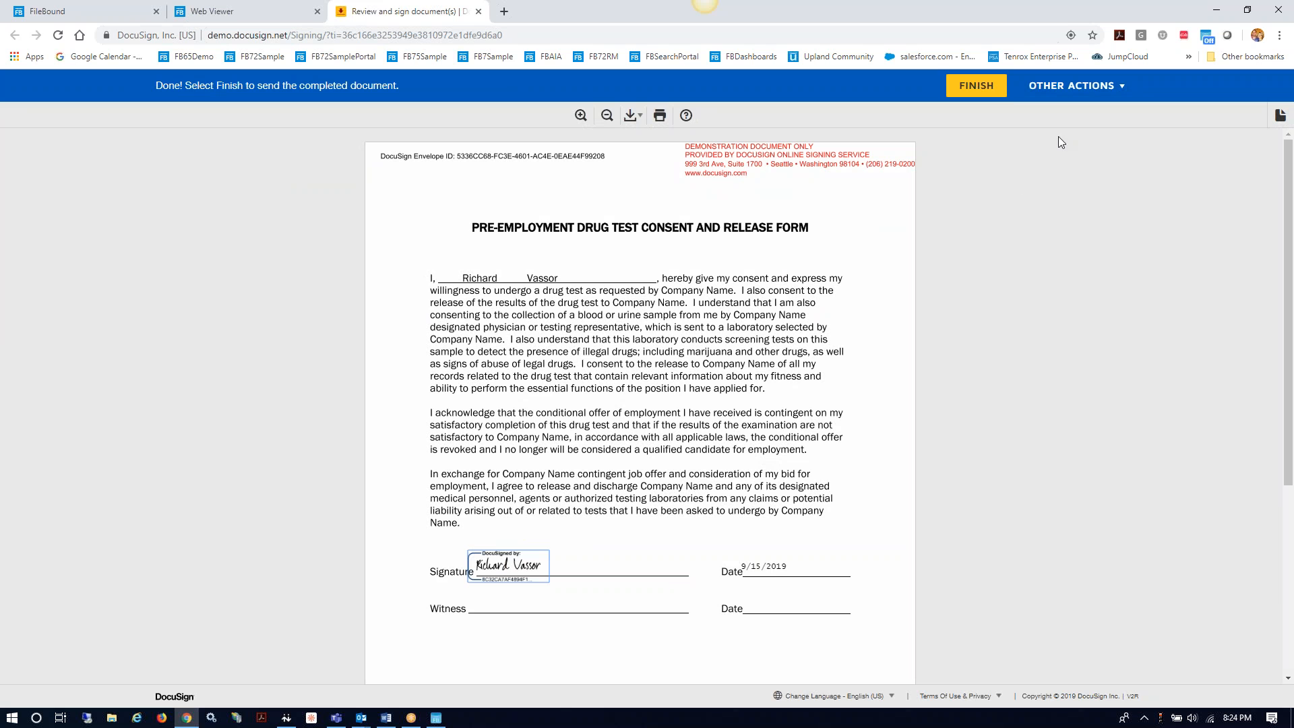
pyautogui.click(993, 90)
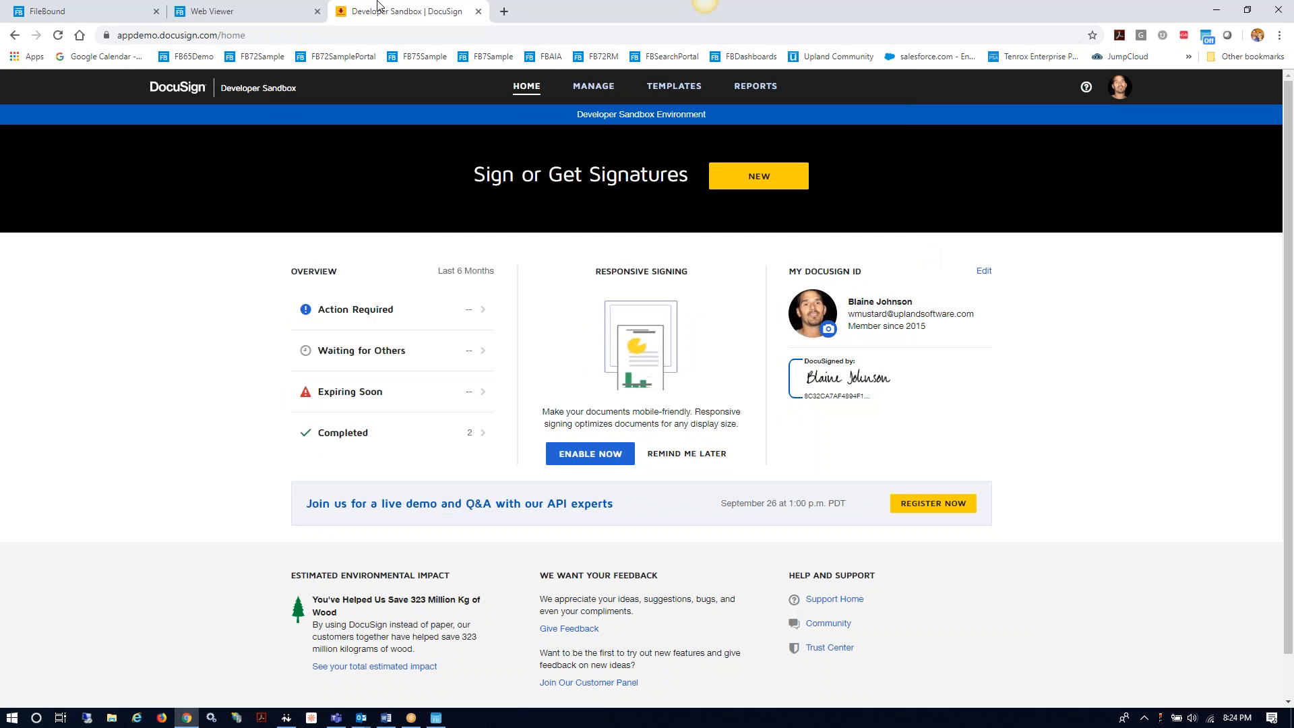
# Step: Close the DocuSign and viewer pages, move Outlook aside, and open the HR BackGround Check assignment's documents
pyautogui.click(480, 12)
pyautogui.click(318, 12)
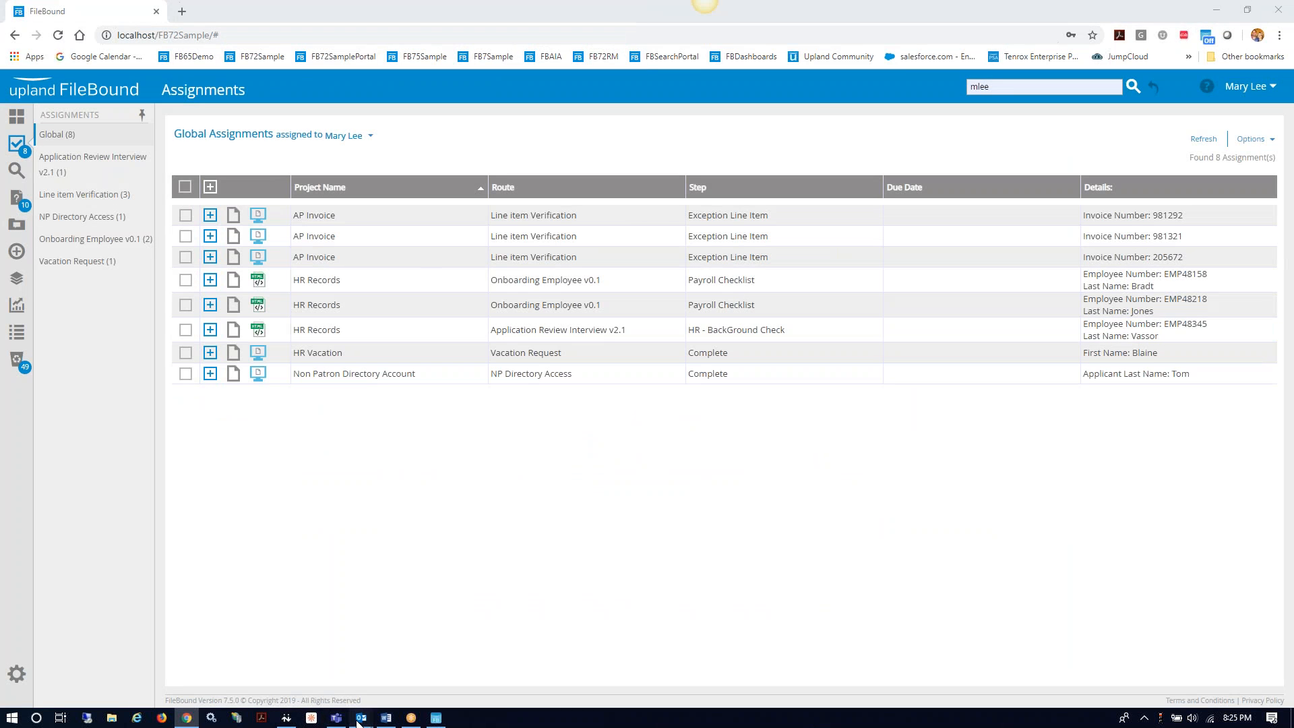
pyautogui.moveTo(359, 720)
pyautogui.click(275, 670)
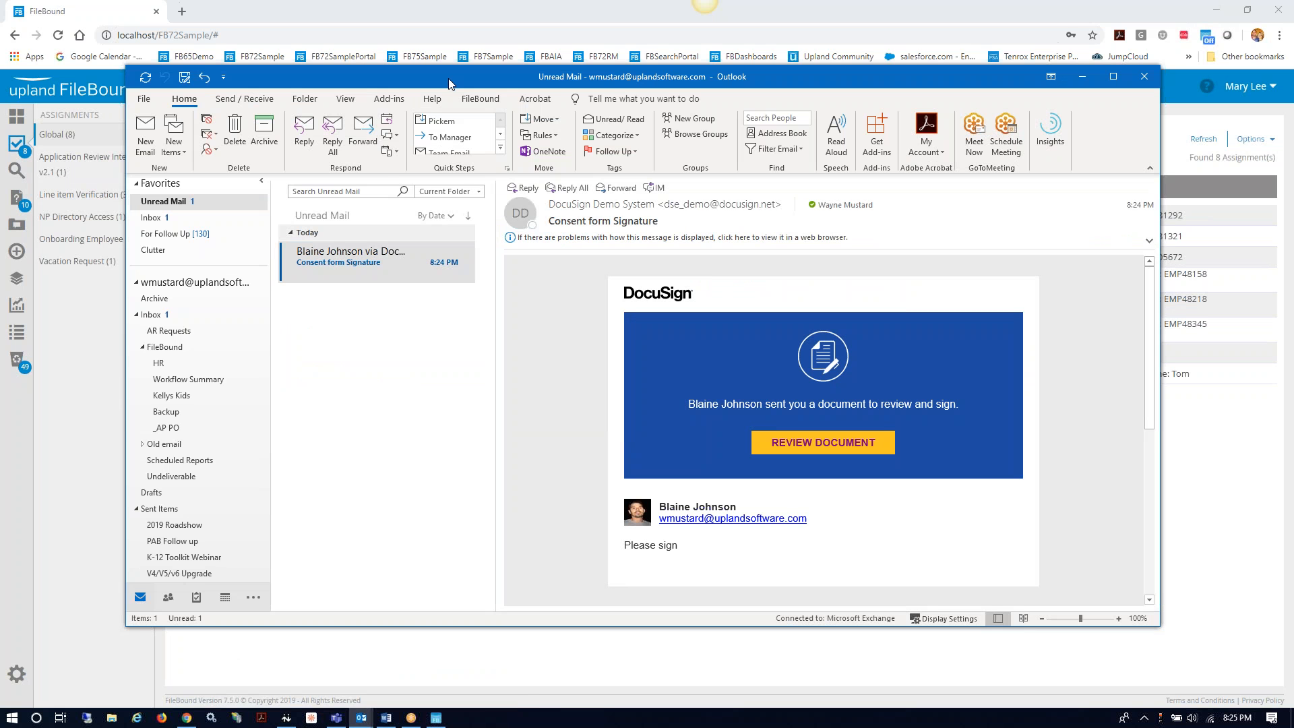
pyautogui.moveTo(451, 84); pyautogui.dragTo(1293, 222)
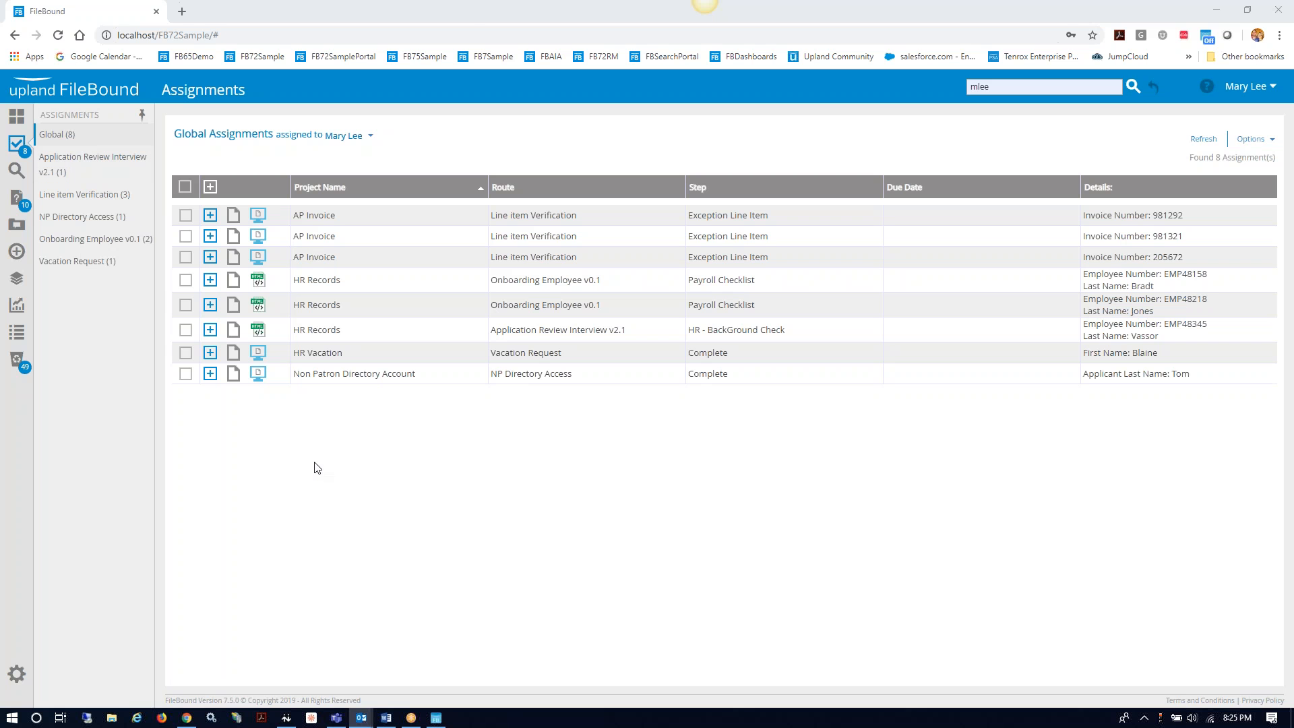
pyautogui.click(235, 333)
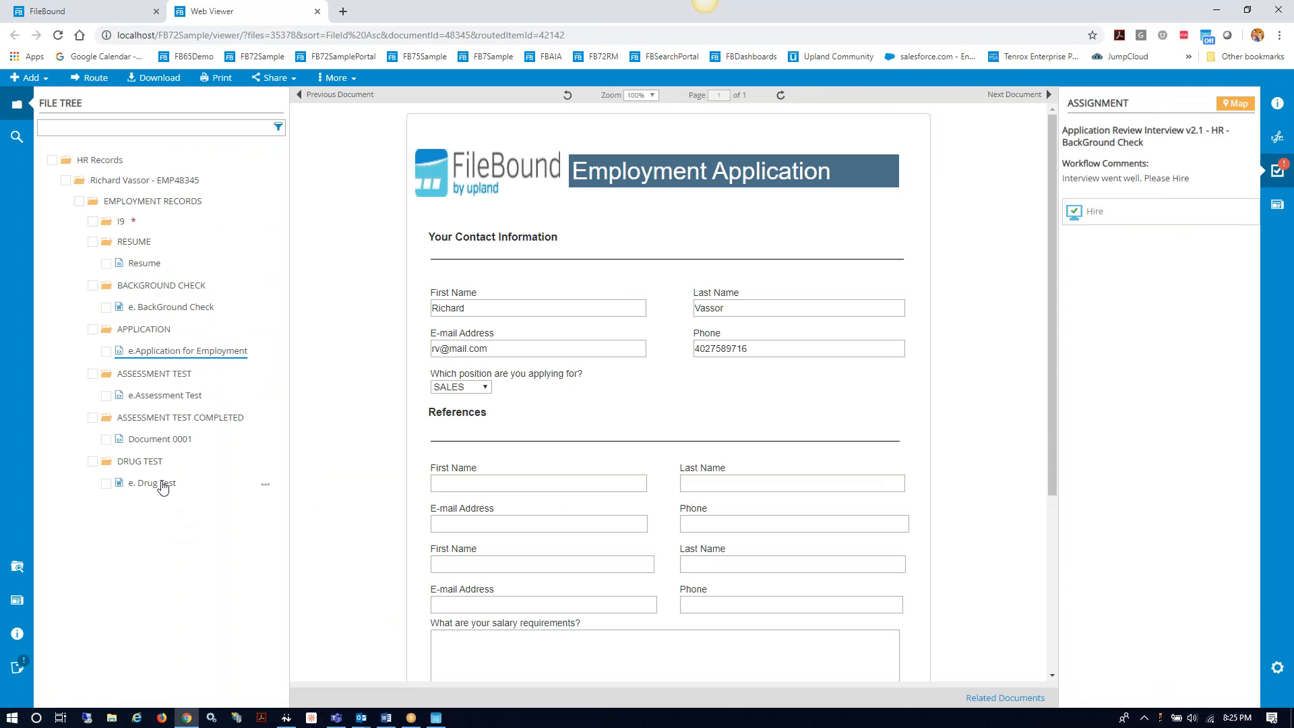
# Step: Import the completed DocuSign signature into the e. Drug Test document
pyautogui.click(162, 486)
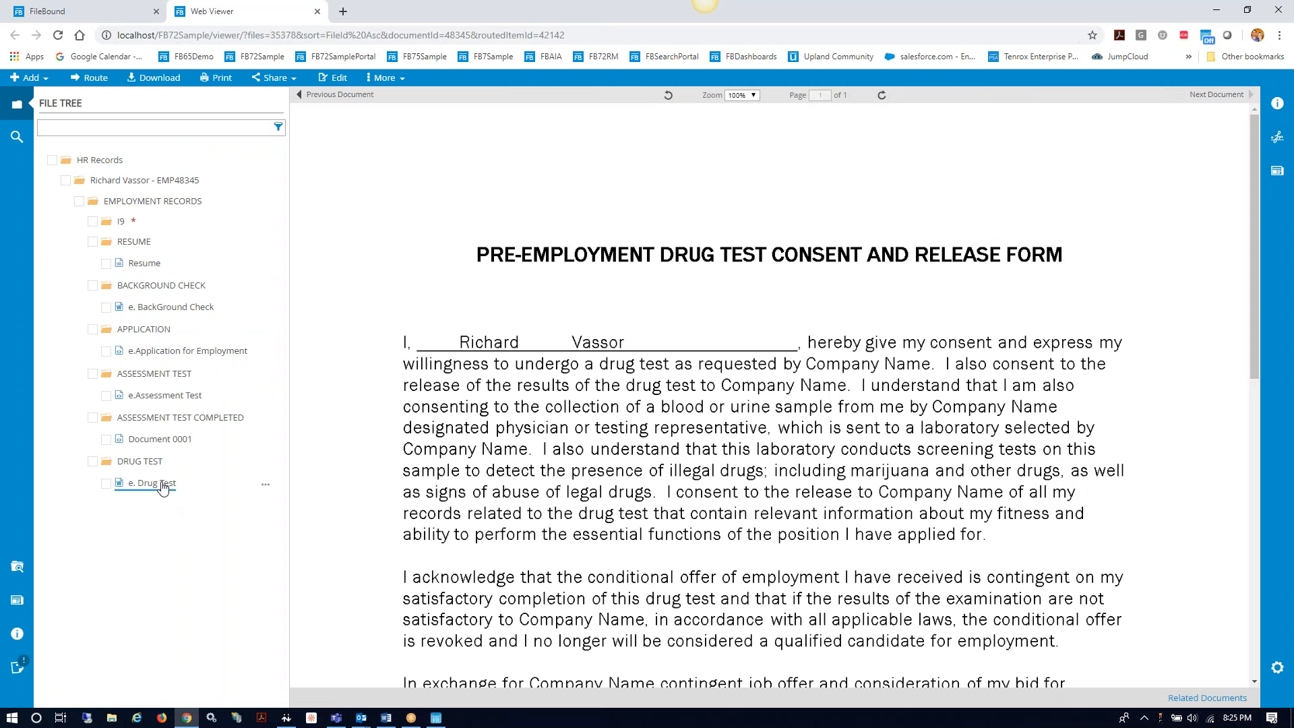
pyautogui.click(1277, 140)
pyautogui.click(1247, 187)
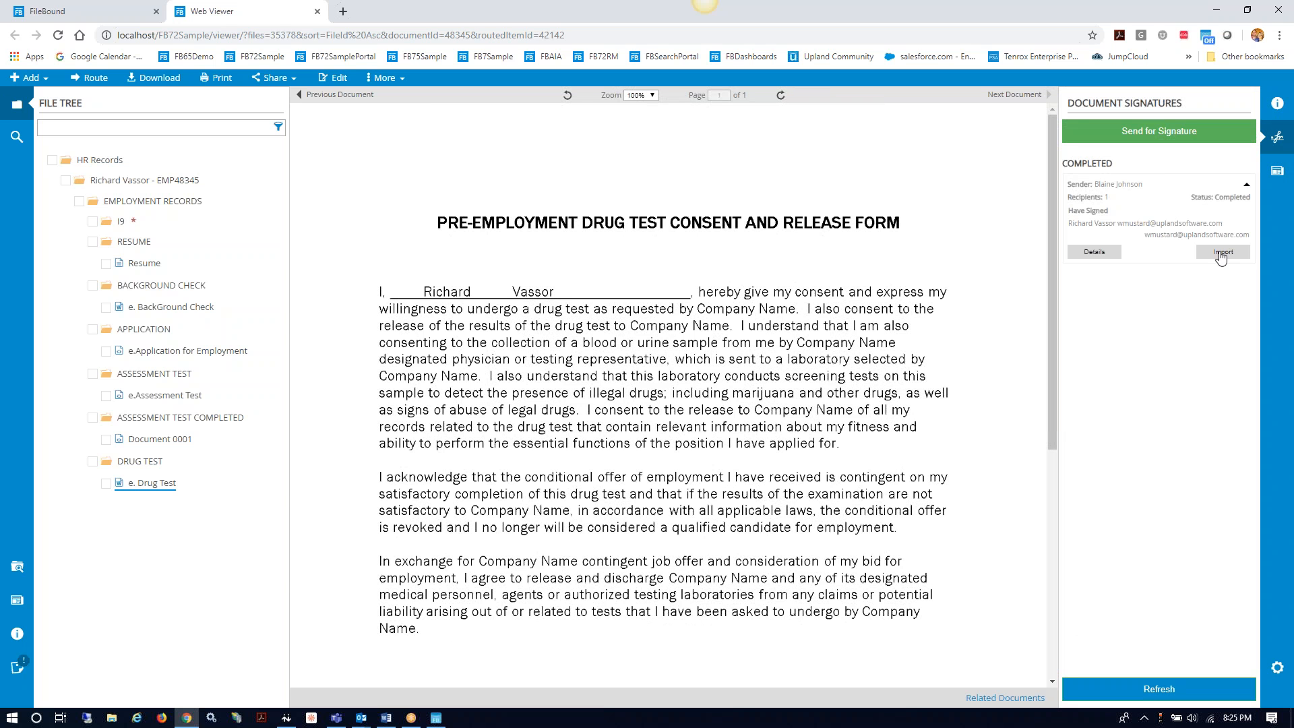
pyautogui.click(1221, 254)
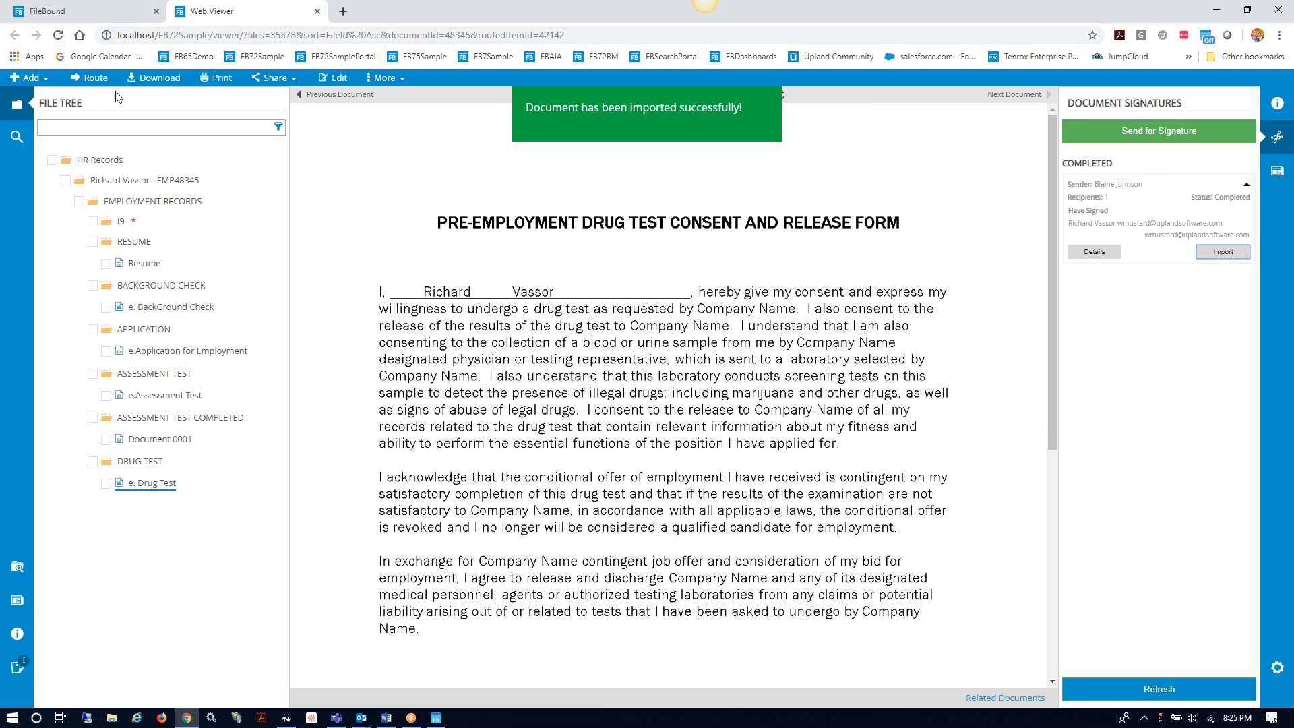
# Step: Reopen the e. Drug Test document and its signature requests to confirm the signed, imported copy
pyautogui.click(318, 12)
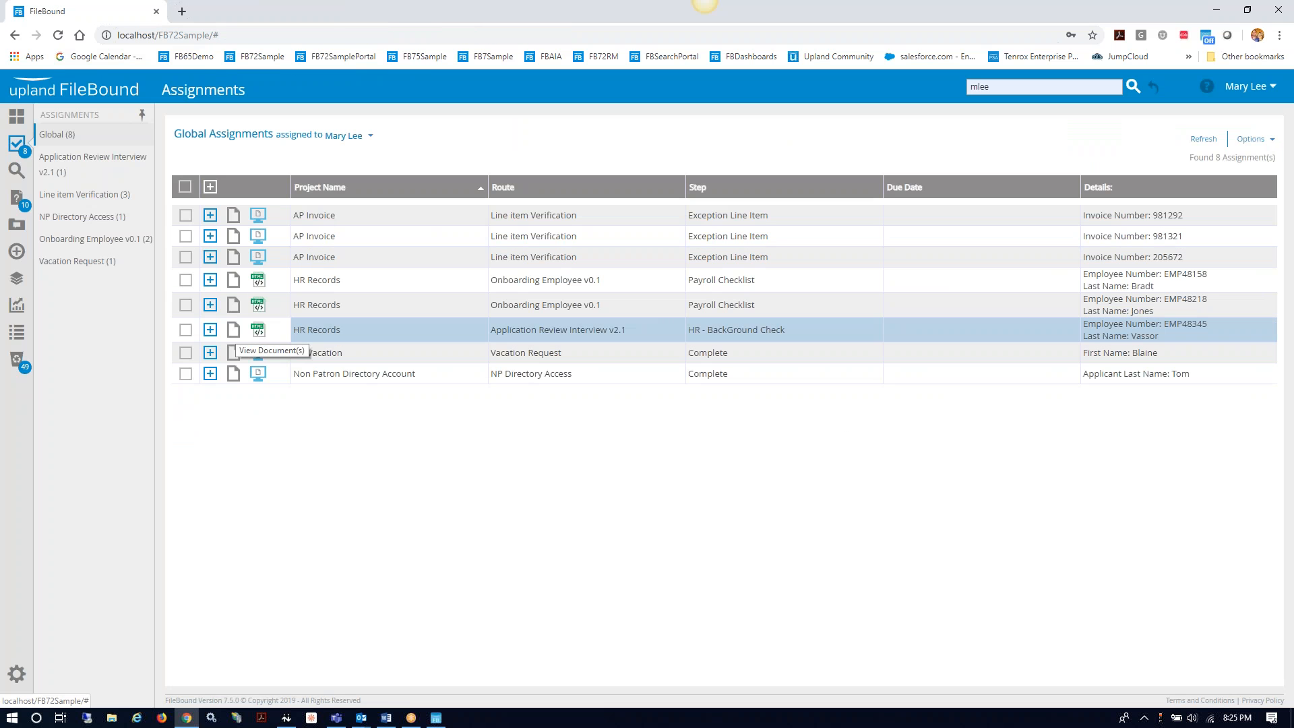
pyautogui.click(234, 330)
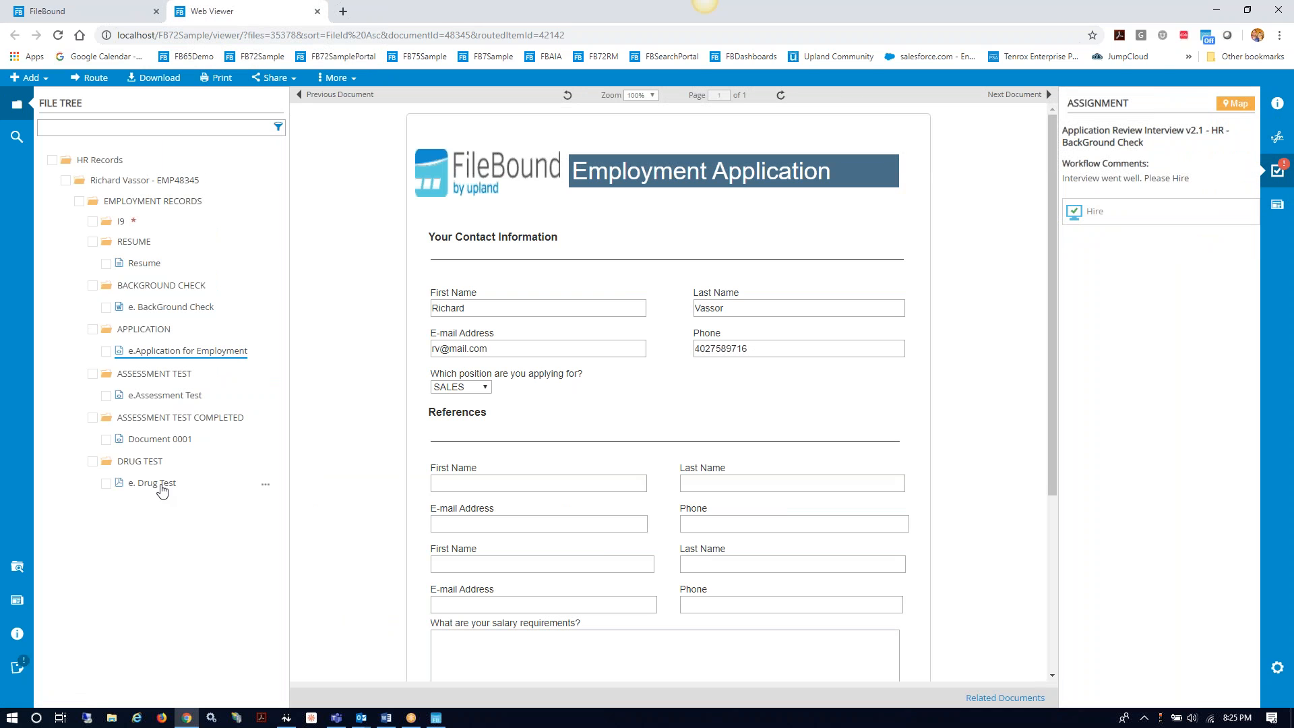
pyautogui.click(162, 486)
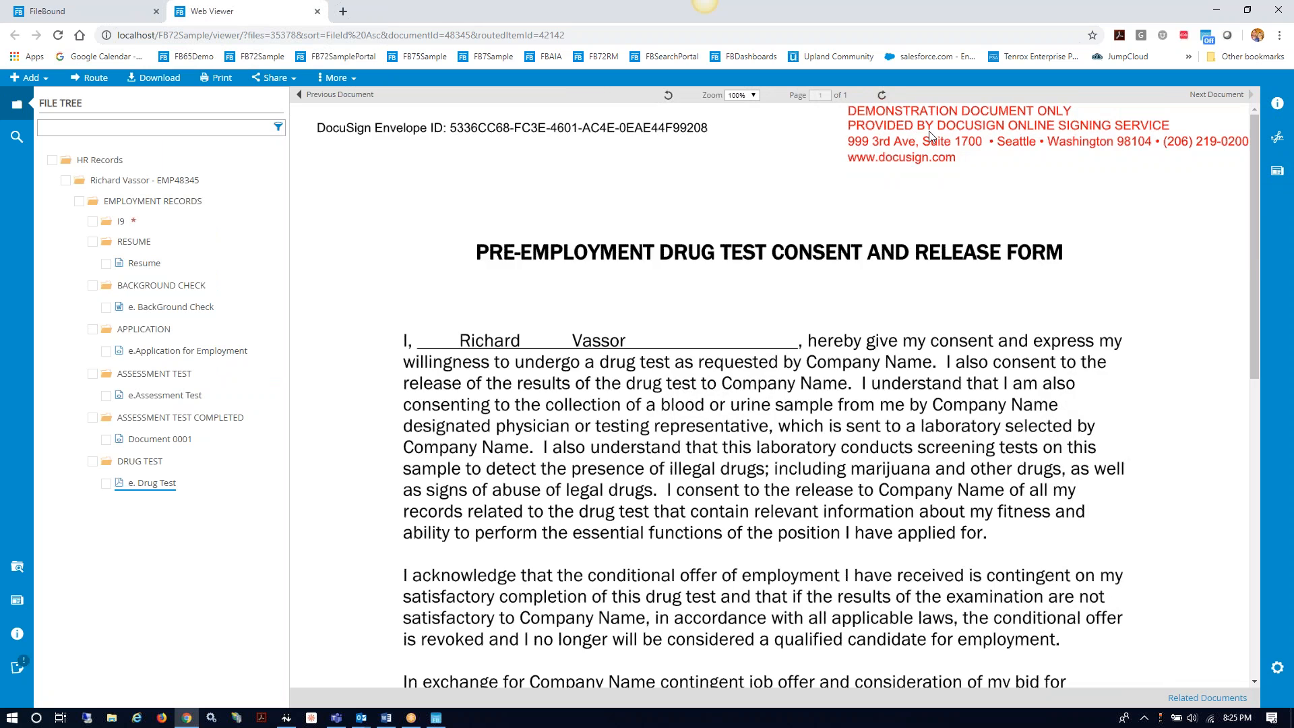
pyautogui.scroll(-10, 996, 236)
pyautogui.scroll(10, 661, 258)
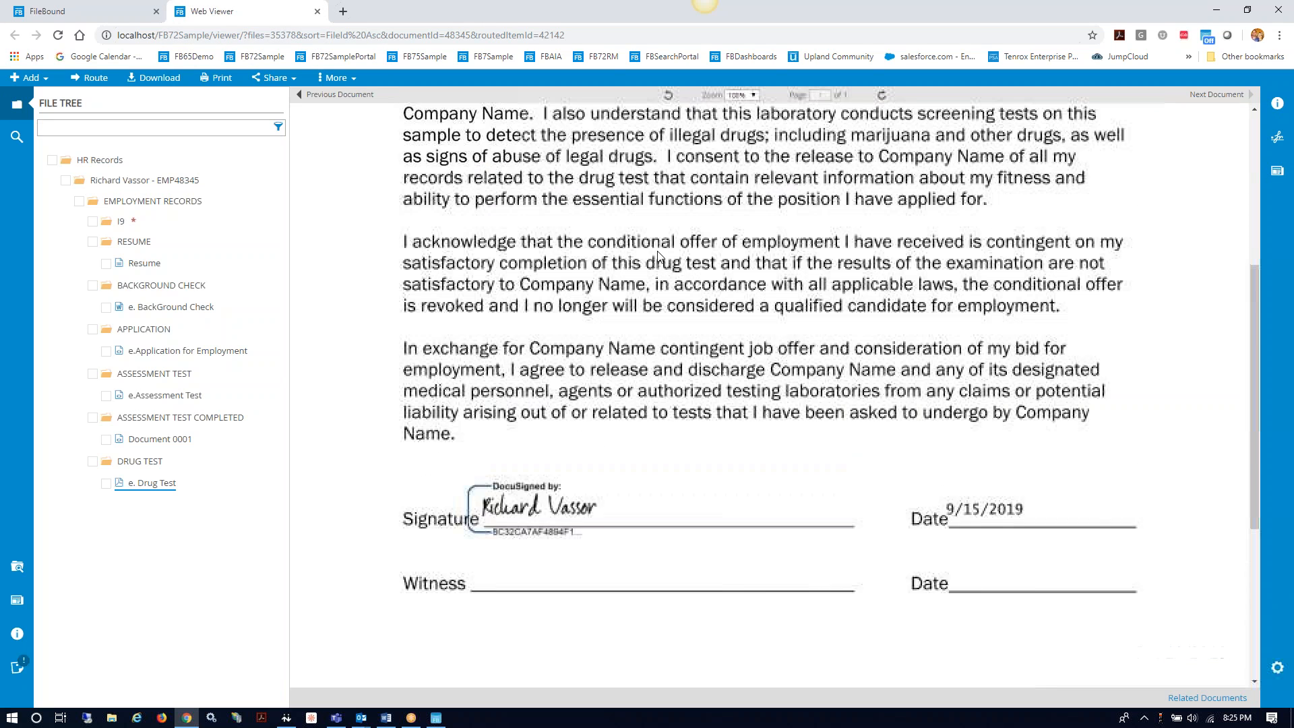
pyautogui.click(1276, 138)
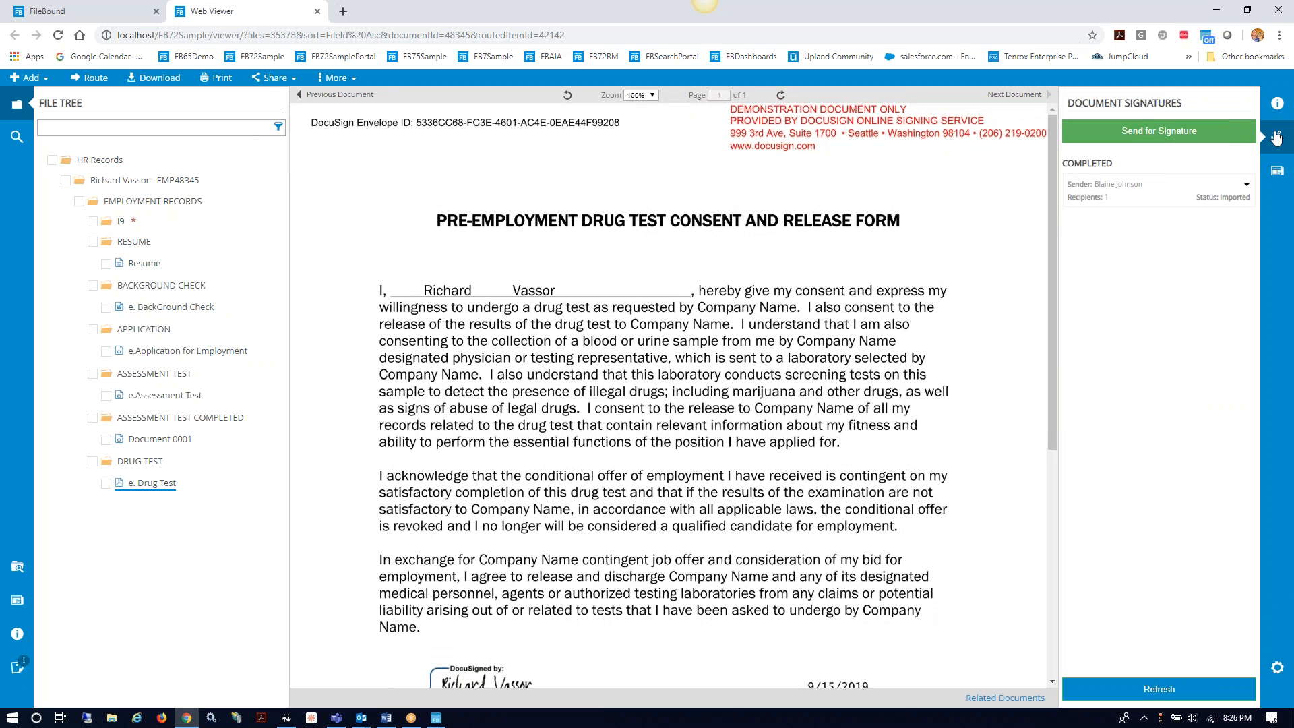
# Step: Review the imported signature request's event details, then close the details and Signatures panel
pyautogui.click(1247, 185)
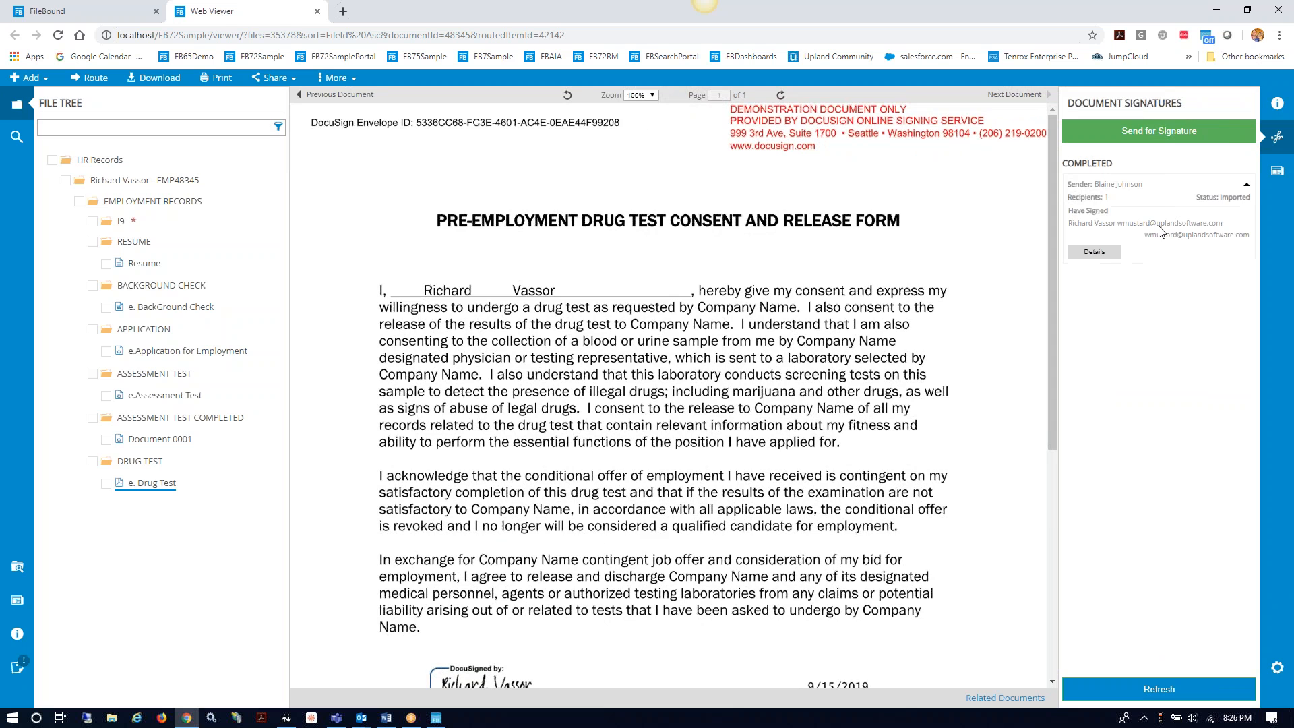
pyautogui.click(1095, 252)
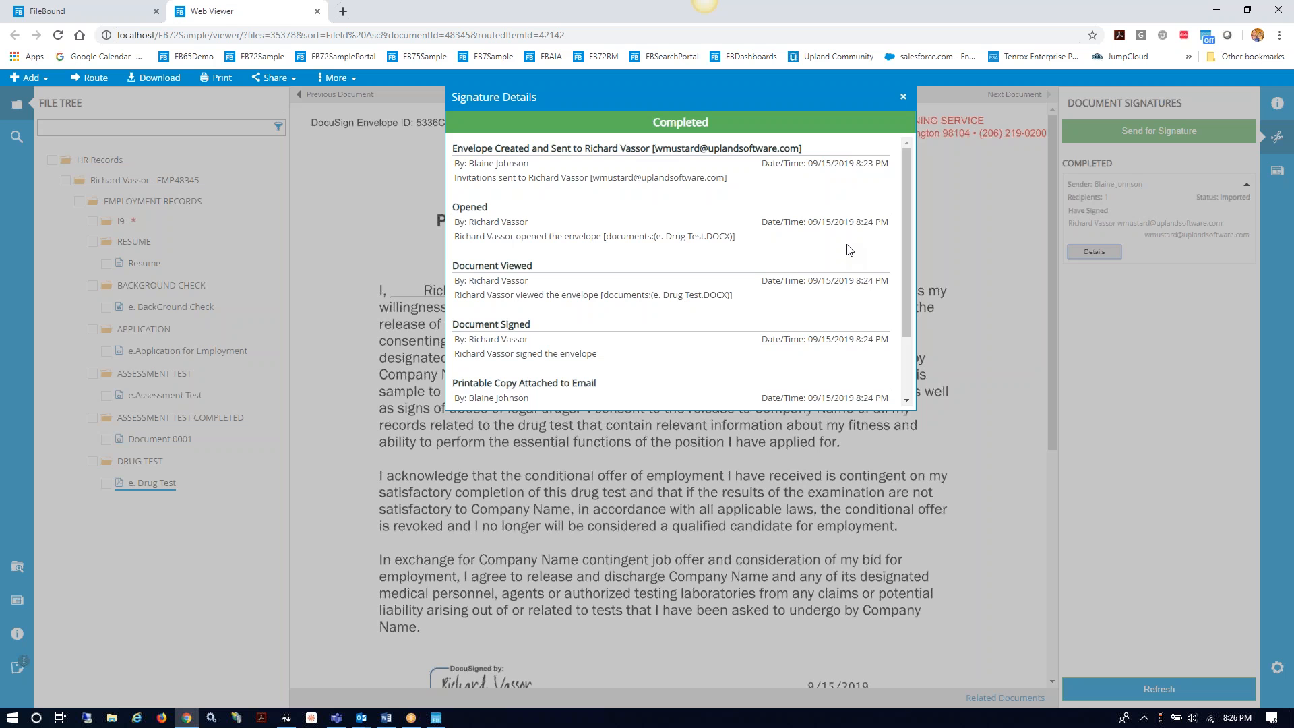
pyautogui.scroll(-1, 744, 189)
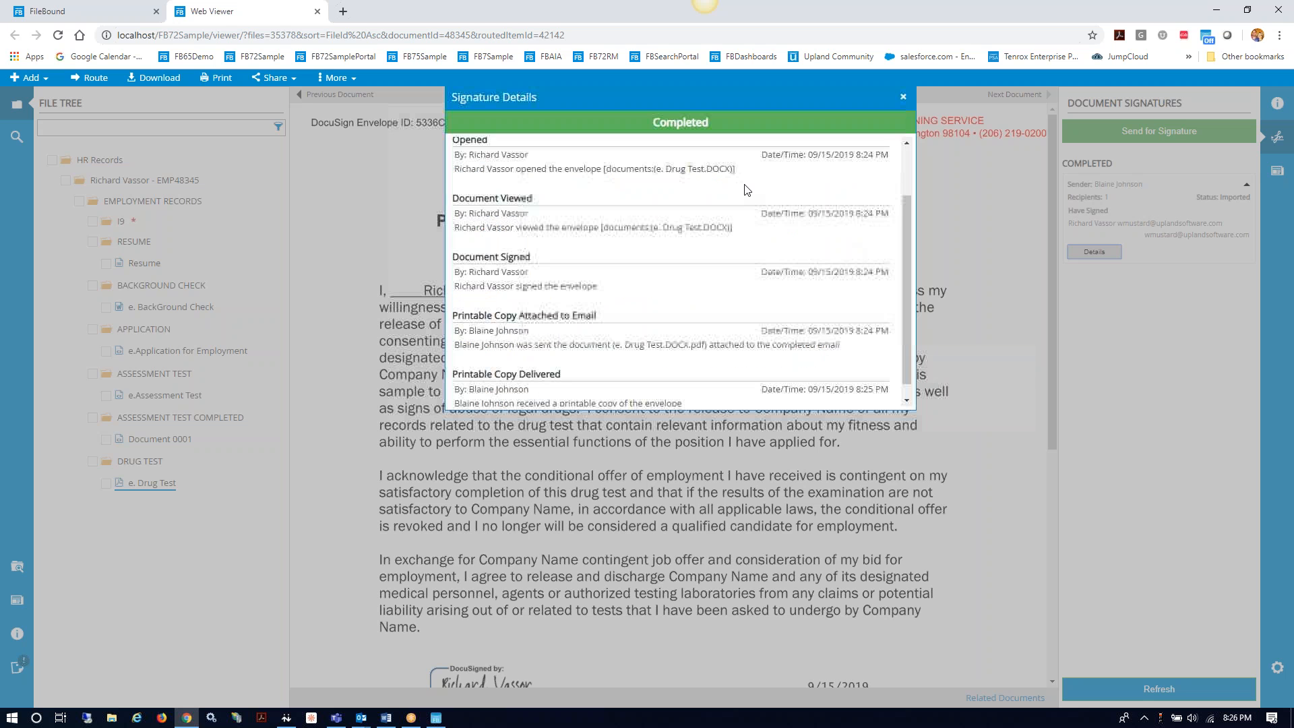
pyautogui.scroll(-1, 743, 188)
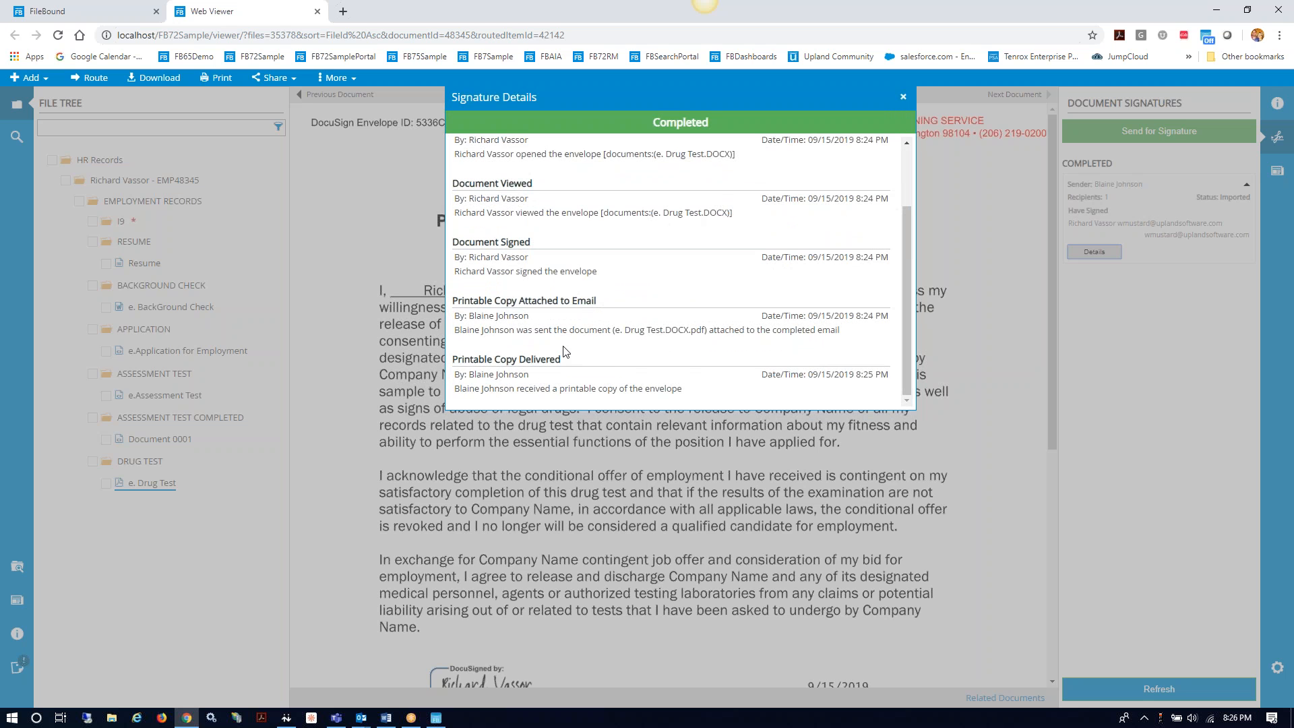
pyautogui.scroll(1, 689, 303)
pyautogui.scroll(1, 682, 305)
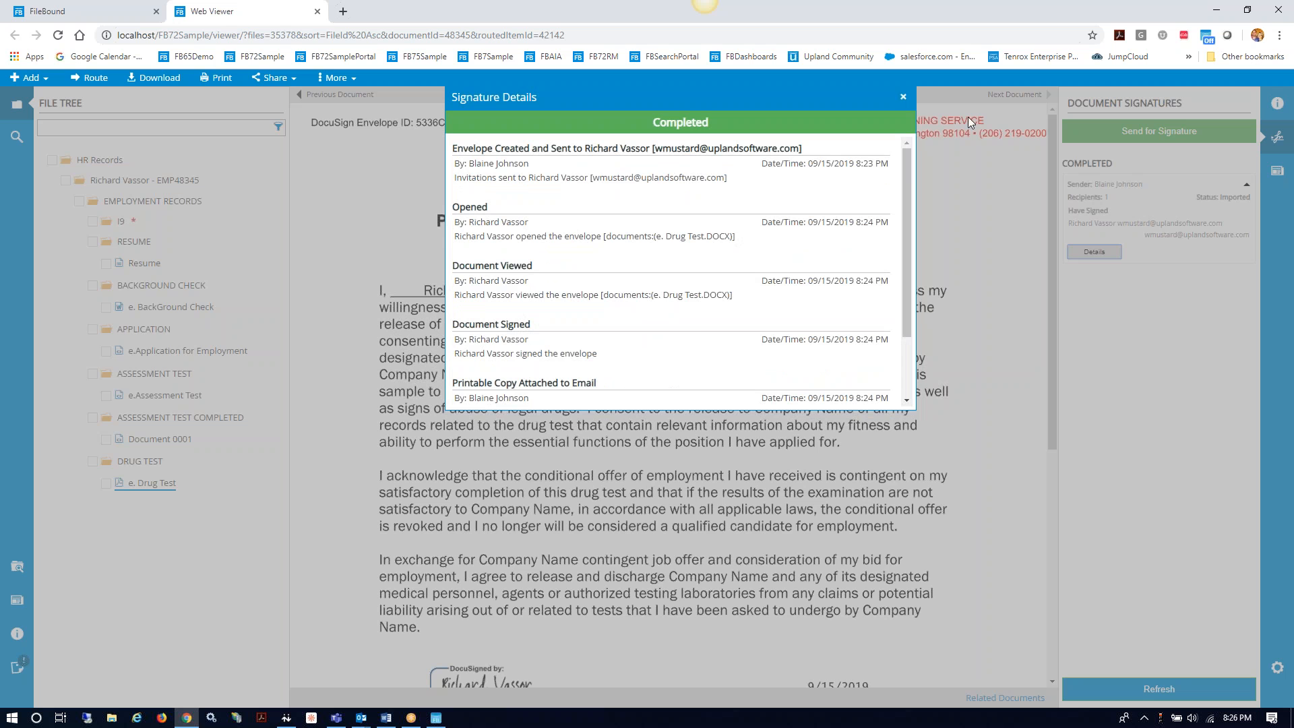
pyautogui.click(904, 98)
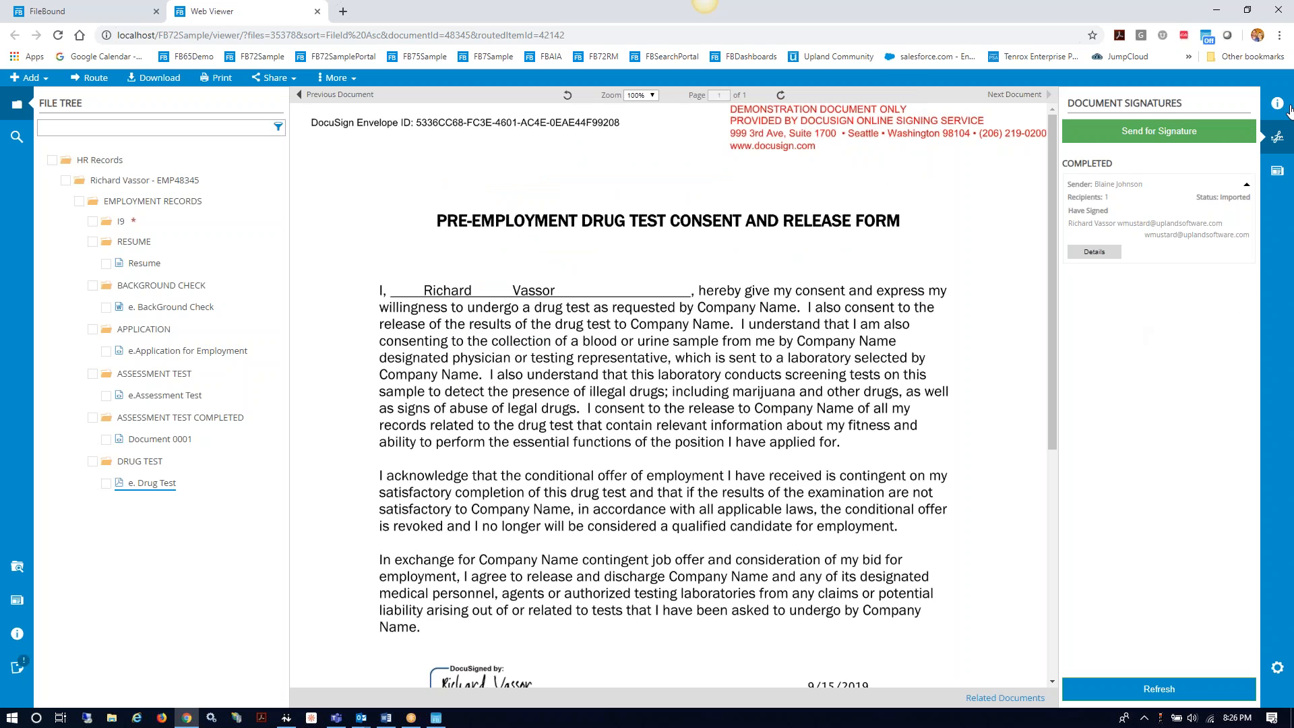
pyautogui.click(1286, 135)
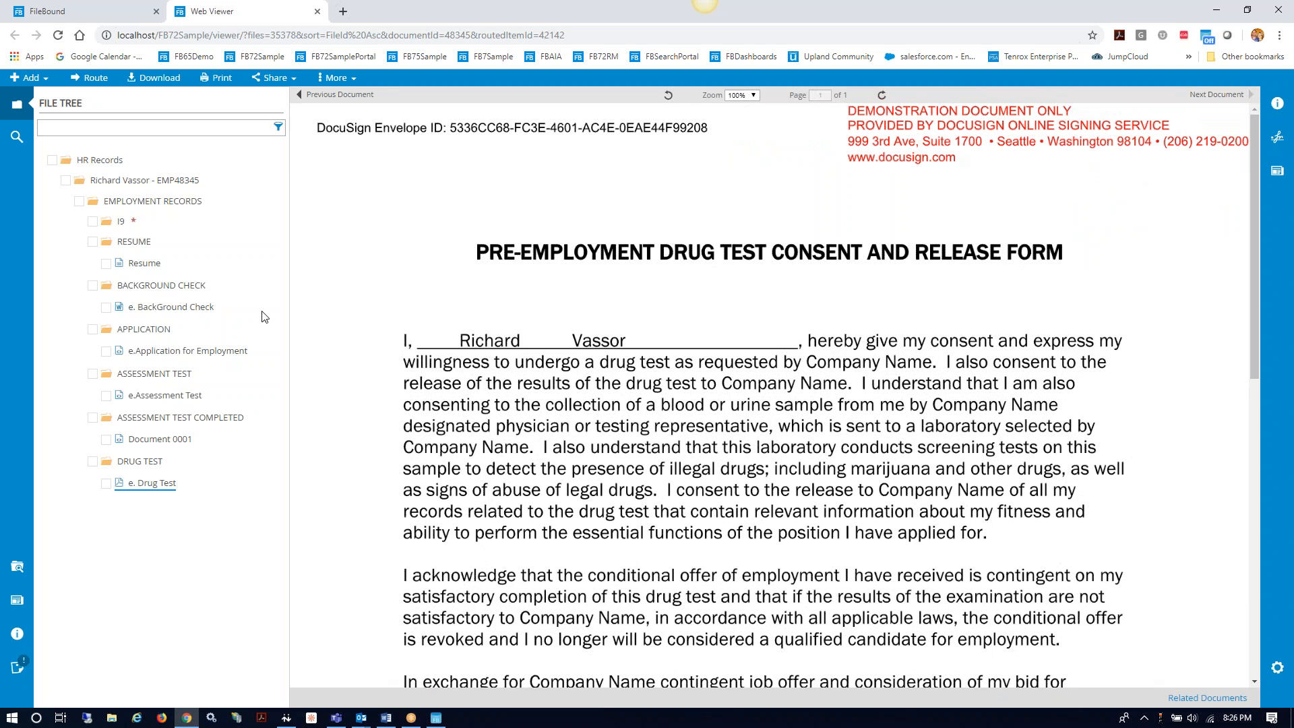
# Step: Mark the applicant as Hire from the Employment Application with note 'Please create hiring packet' and close the viewer
pyautogui.click(188, 352)
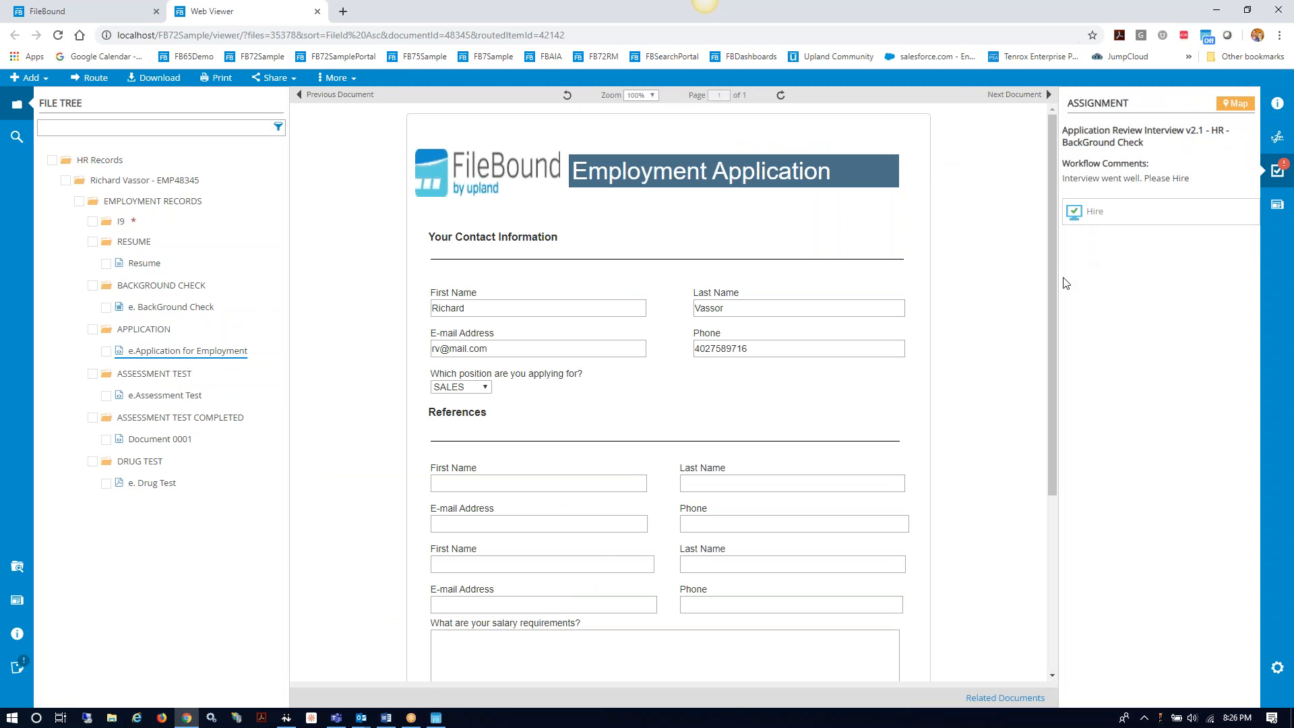
pyautogui.click(1081, 213)
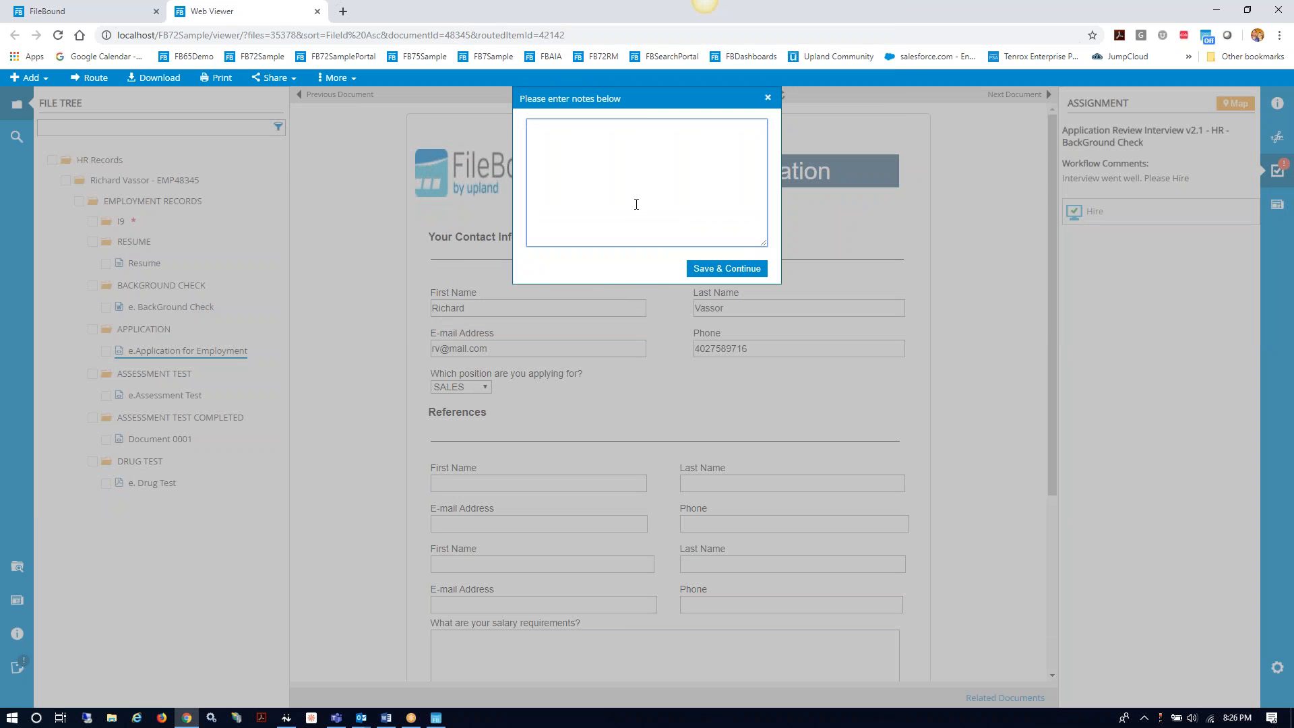
pyautogui.write('Please create hiring packet')
pyautogui.click(723, 269)
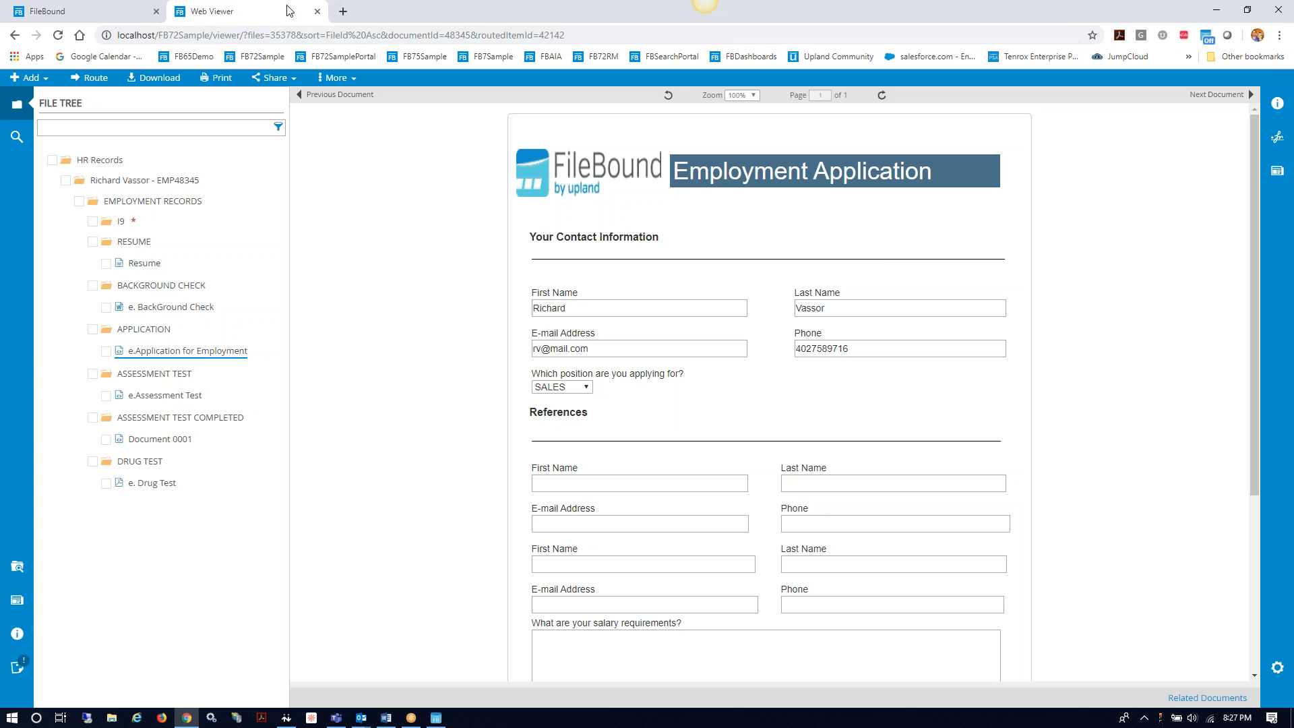
pyautogui.click(316, 11)
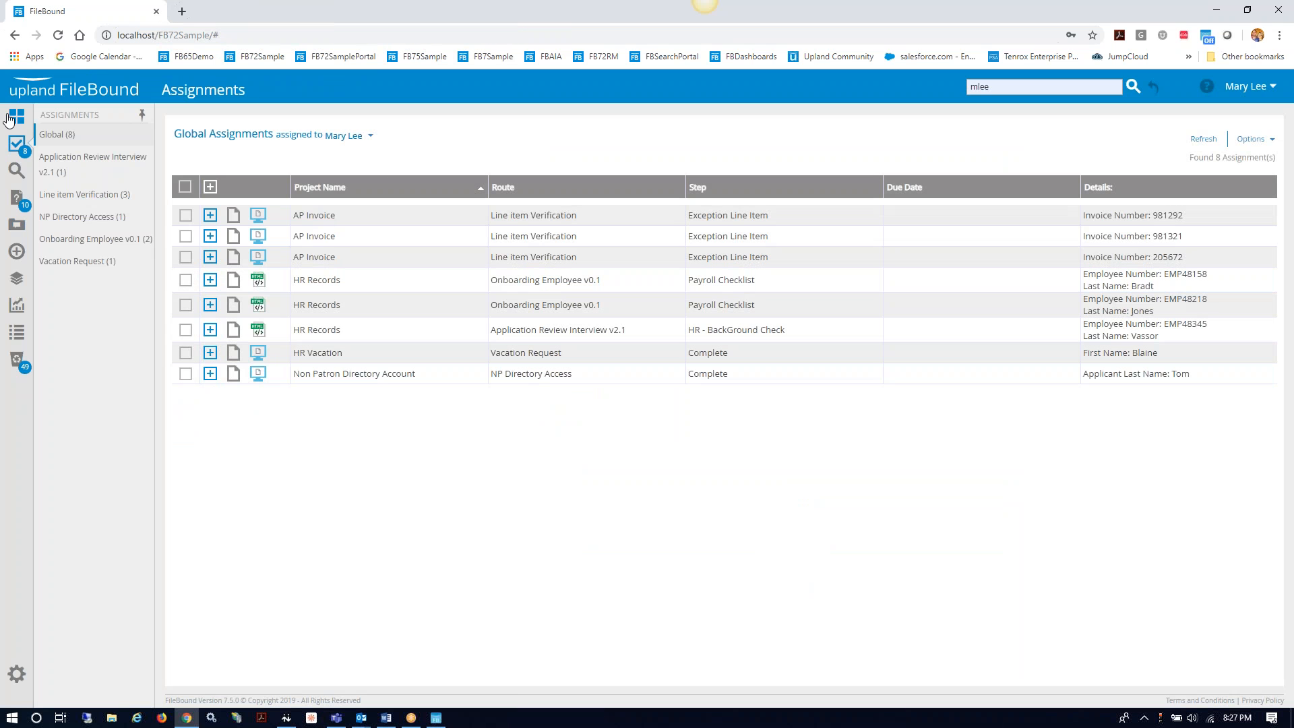
# Step: Refresh assignments and open the Onboarding Employee Payroll Checklist's documents
pyautogui.click(16, 145)
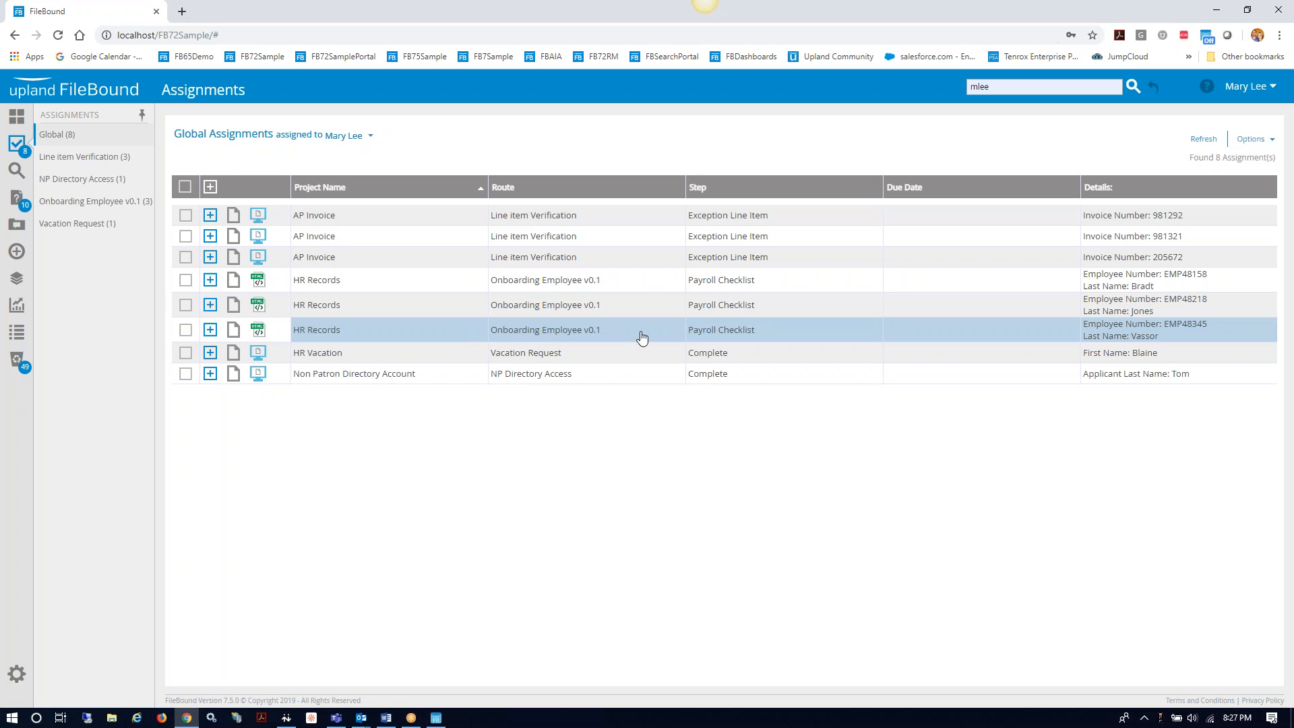
pyautogui.click(233, 330)
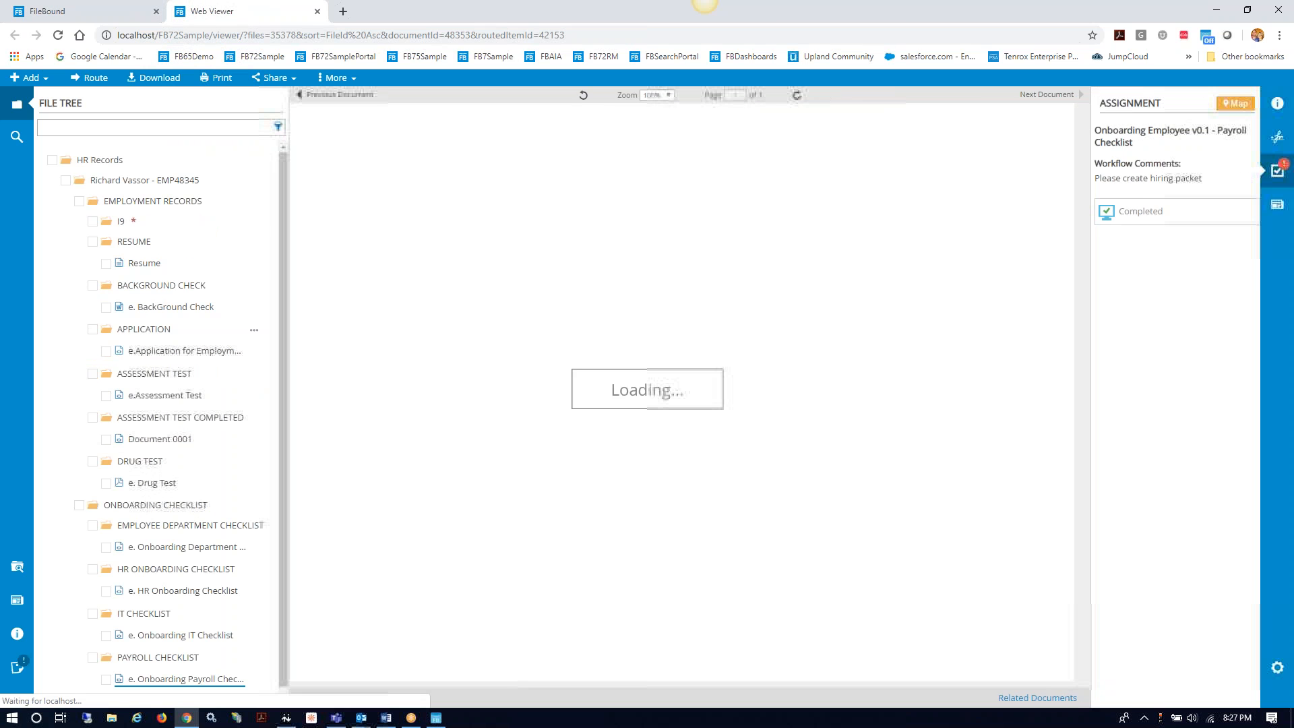
pyautogui.scroll(-1, 225, 353)
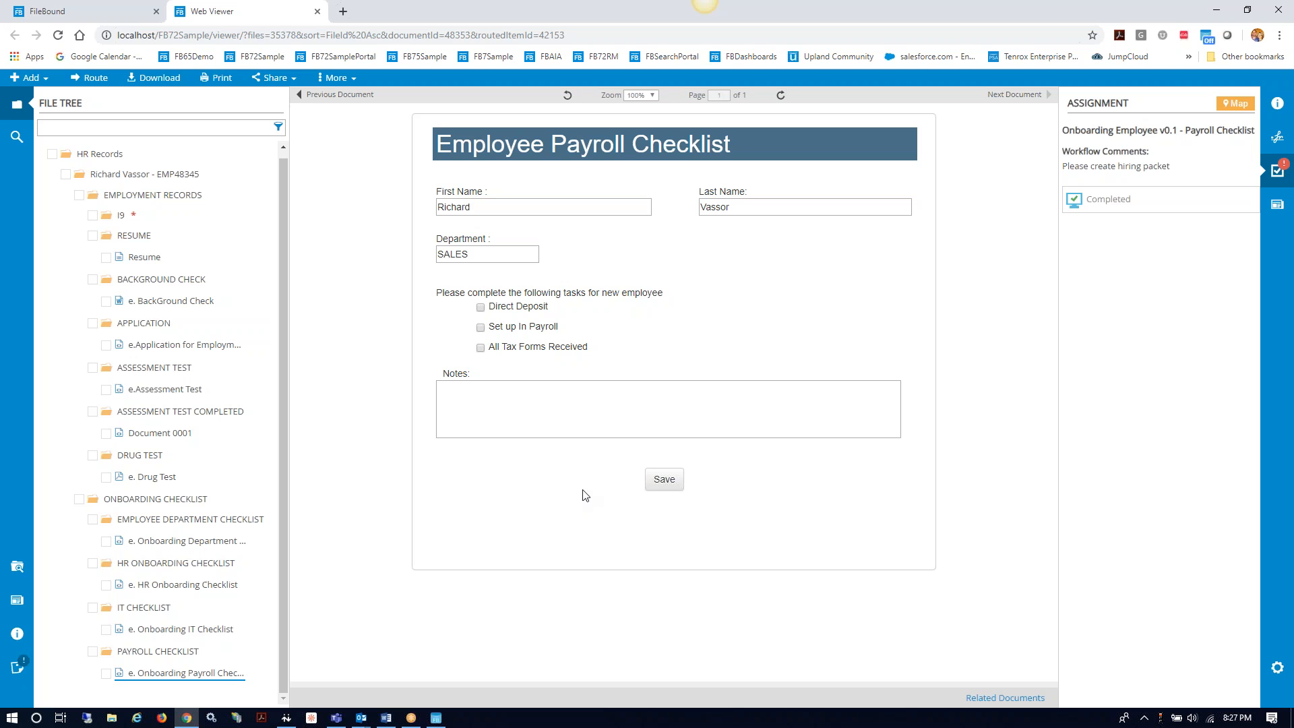
# Step: Check Direct Deposit and Set up In Payroll, add note 'please complete', and save the checklist
pyautogui.click(481, 308)
pyautogui.click(481, 327)
pyautogui.click(488, 406)
pyautogui.write('please complete')
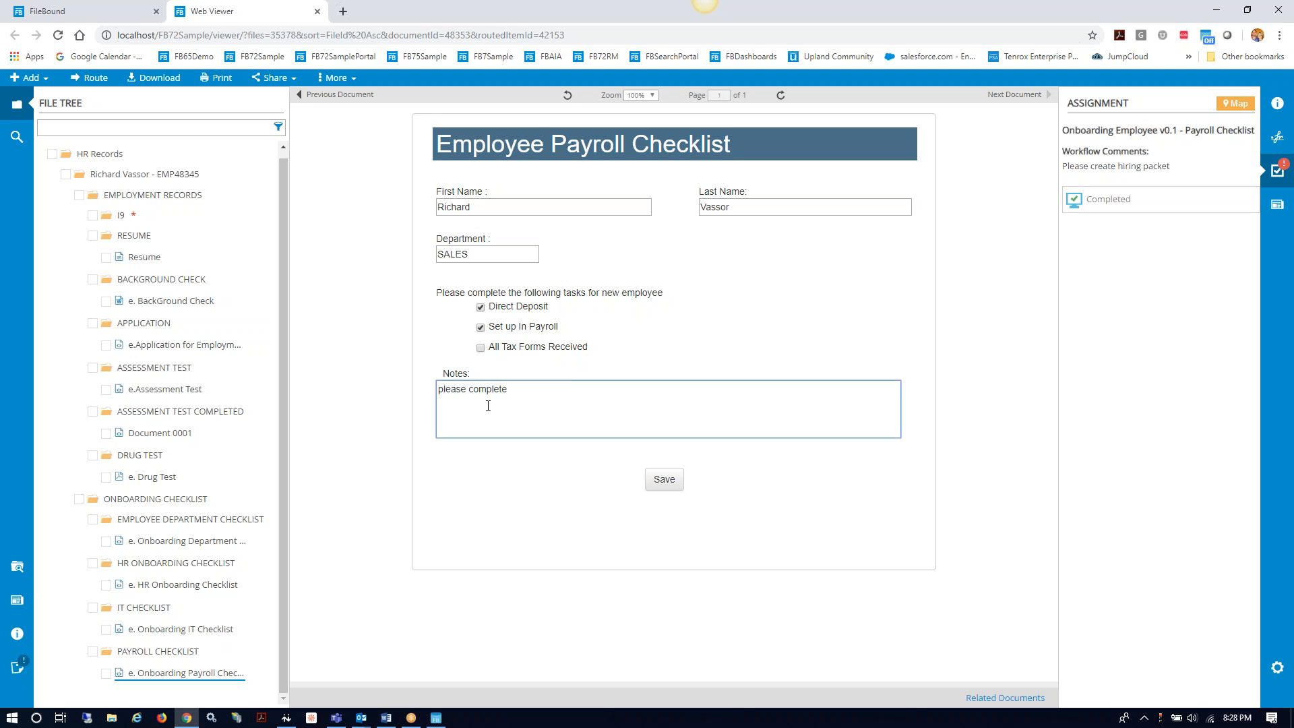
pyautogui.click(668, 484)
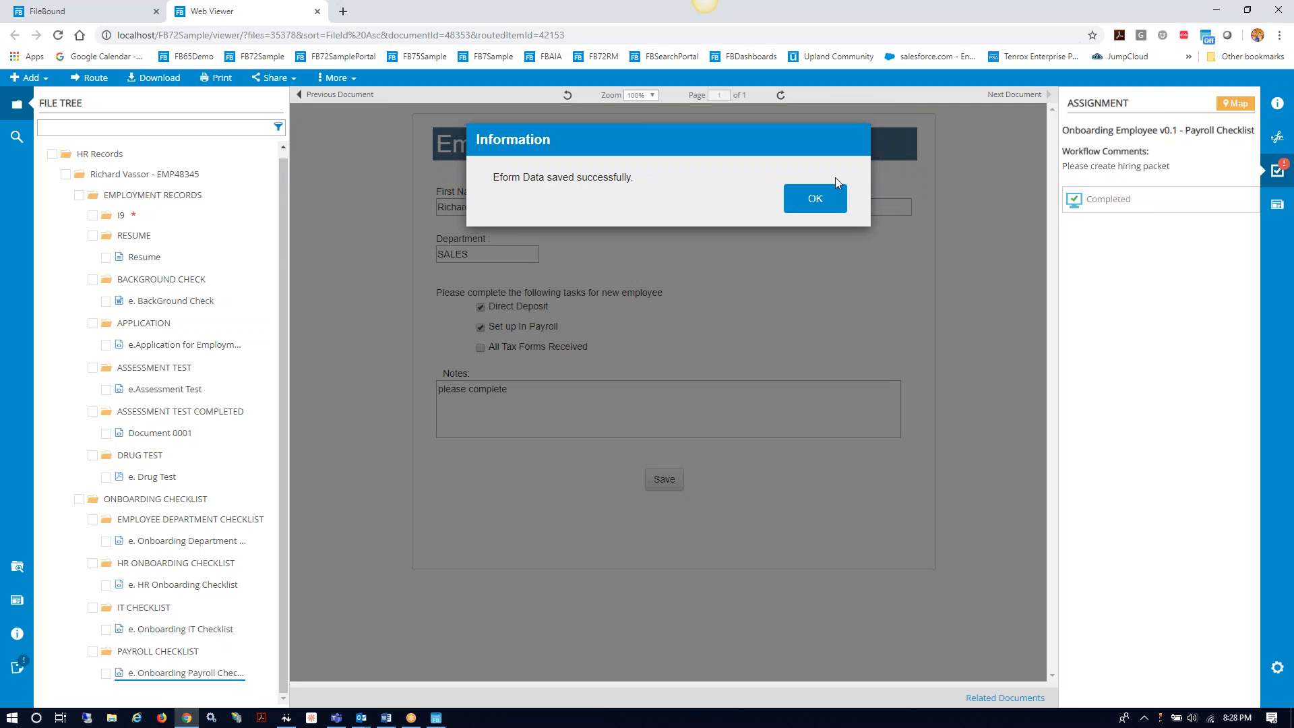
pyautogui.click(833, 195)
# Step: Mark the payroll checklist step Completed, close the viewer, and log out of FileBound
pyautogui.click(1093, 203)
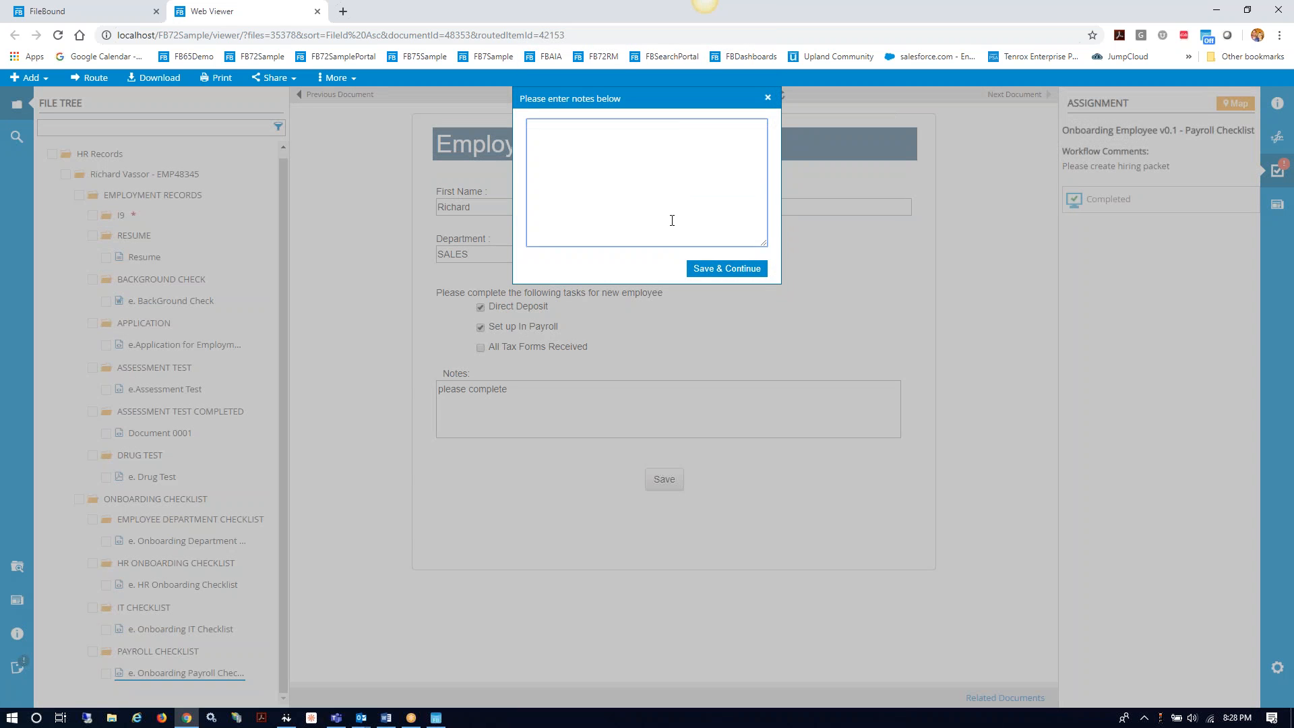
pyautogui.click(719, 268)
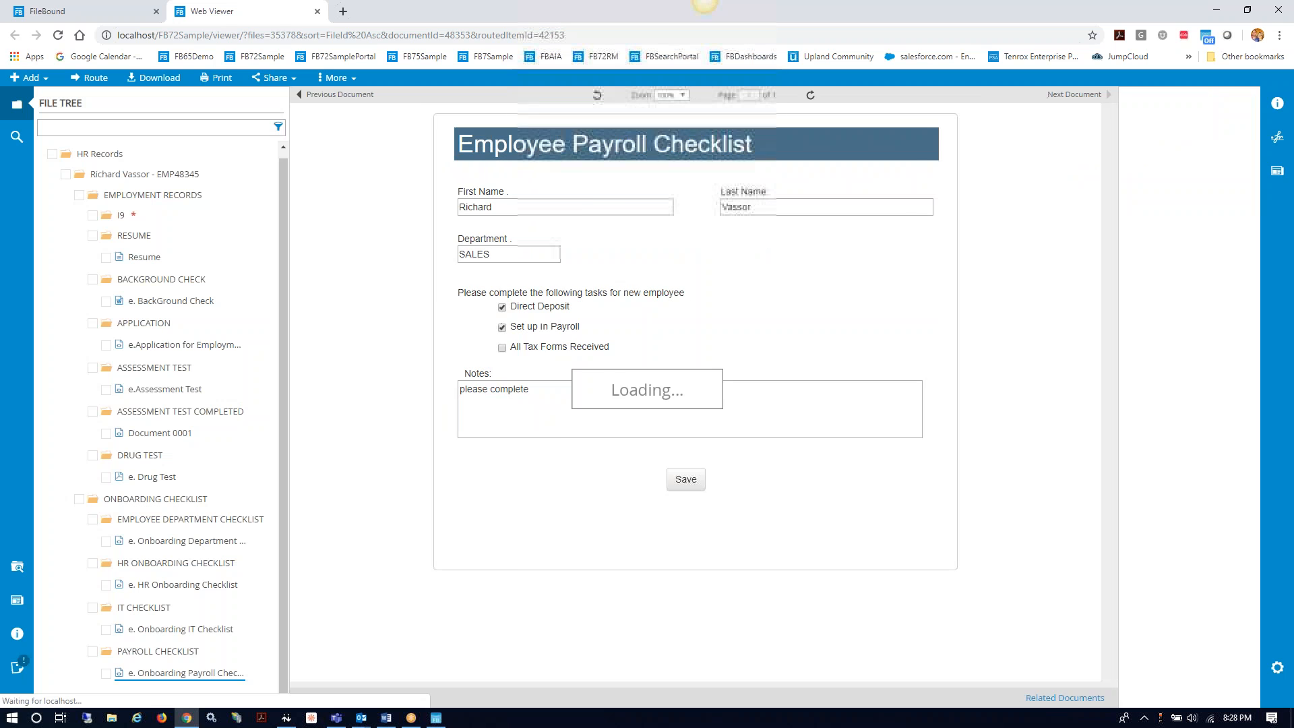
pyautogui.click(317, 11)
pyautogui.click(1248, 86)
pyautogui.click(1188, 251)
pyautogui.click(628, 263)
# Step: Sign in as the other user with their saved login and open their Global Assignments list
pyautogui.press('BackSpace')
pyautogui.press('BackSpace')
pyautogui.press('BackSpace')
pyautogui.press('BackSpace')
pyautogui.write('bl')
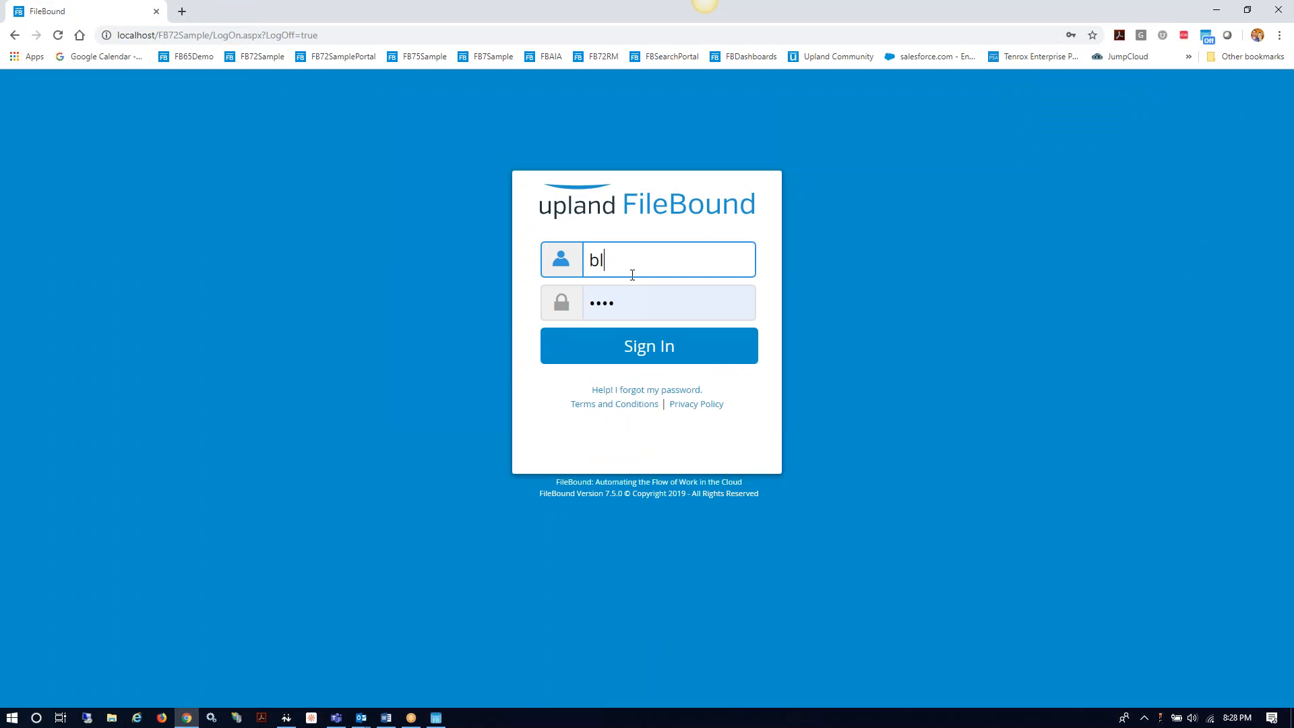
pyautogui.press('BackSpace')
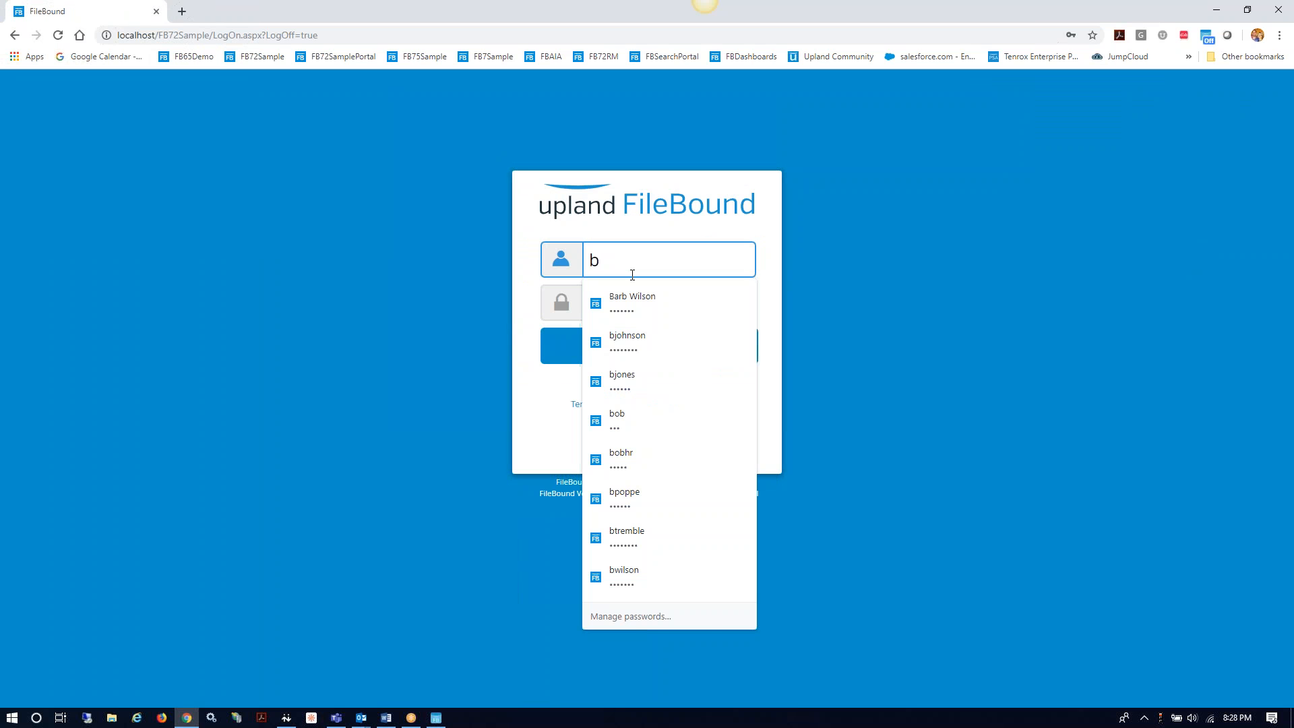
pyautogui.click(632, 297)
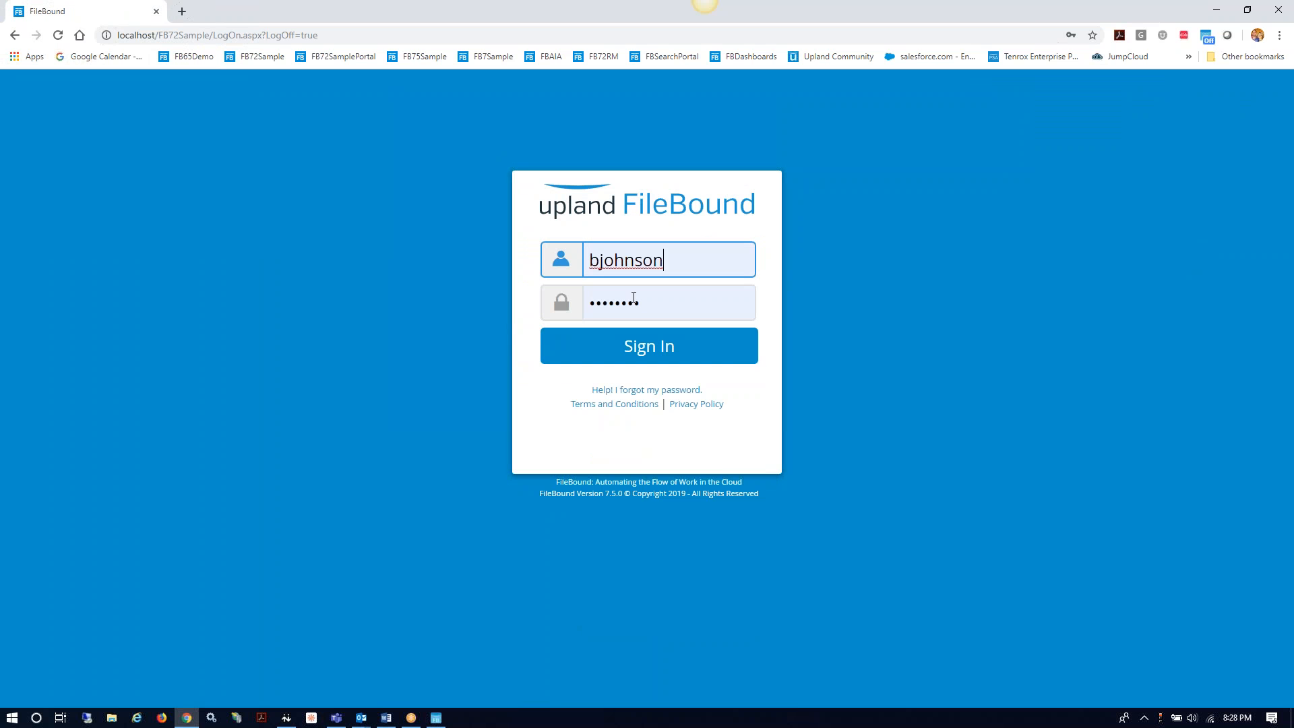
pyautogui.click(633, 350)
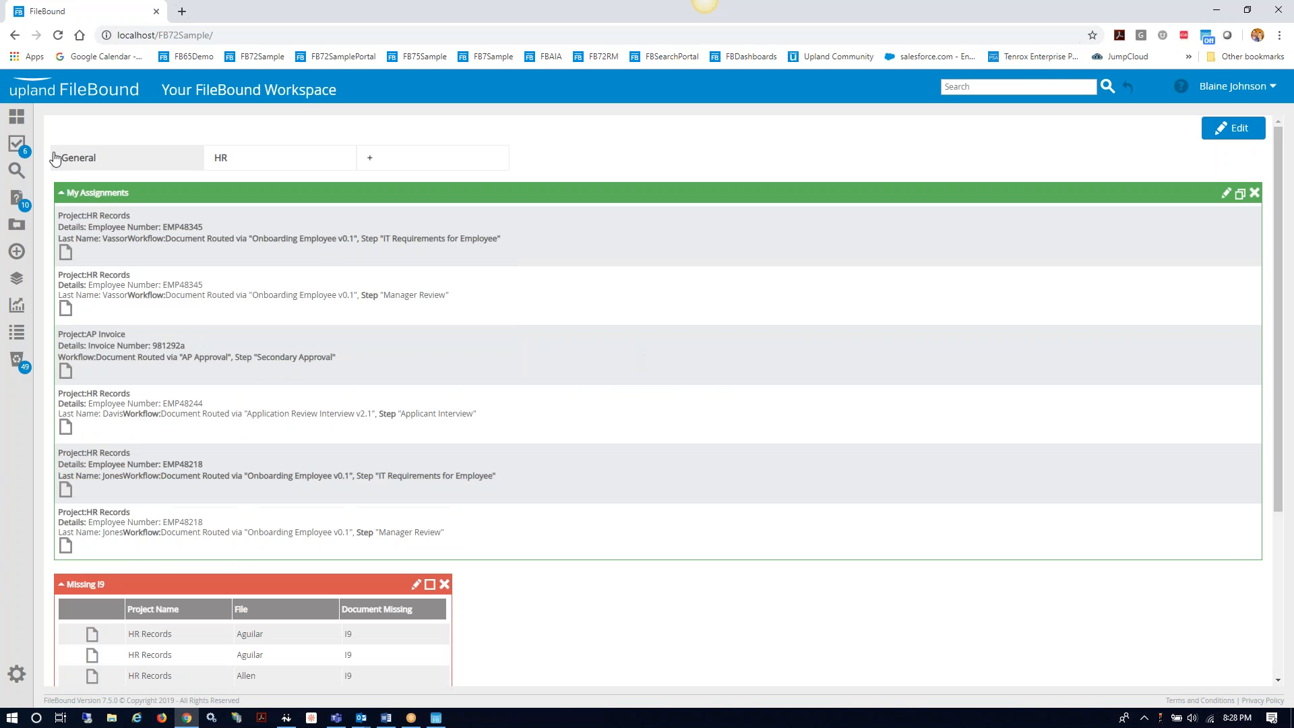
pyautogui.click(16, 143)
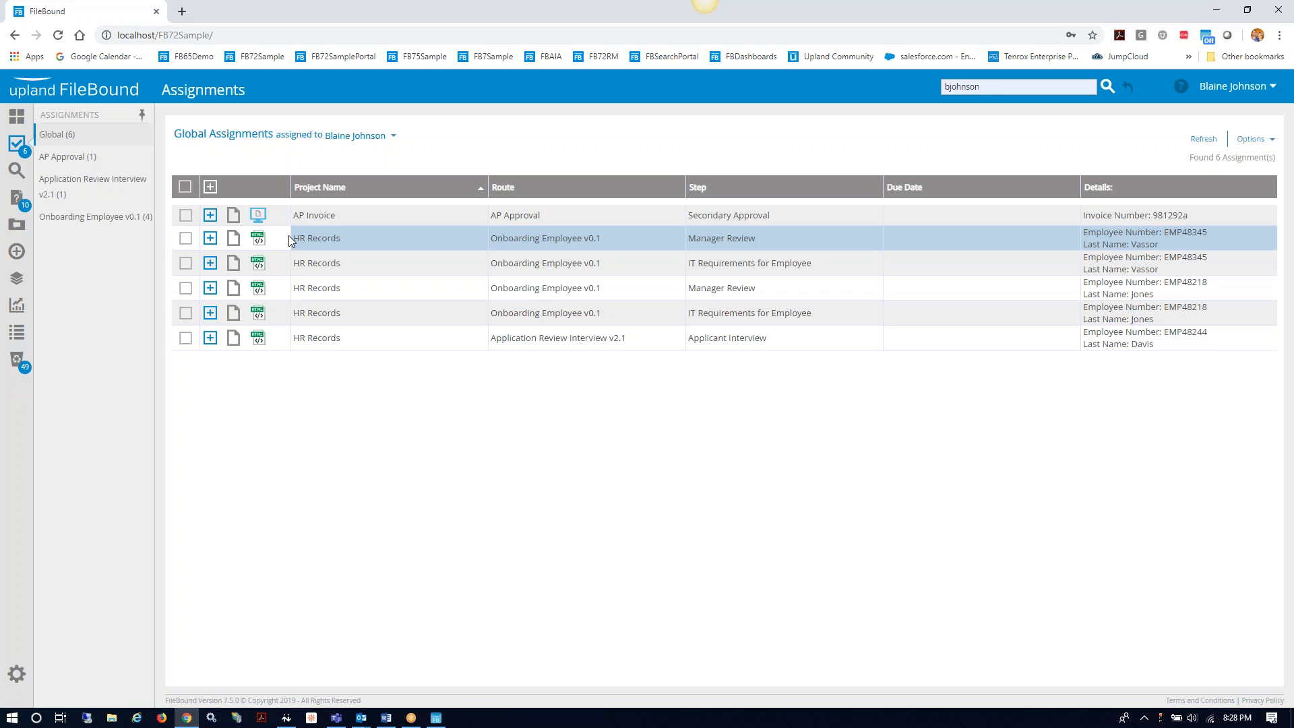
# Step: Open the first Manager Review document and save the checklist with Benefit Package and Training Process ticked
pyautogui.click(236, 239)
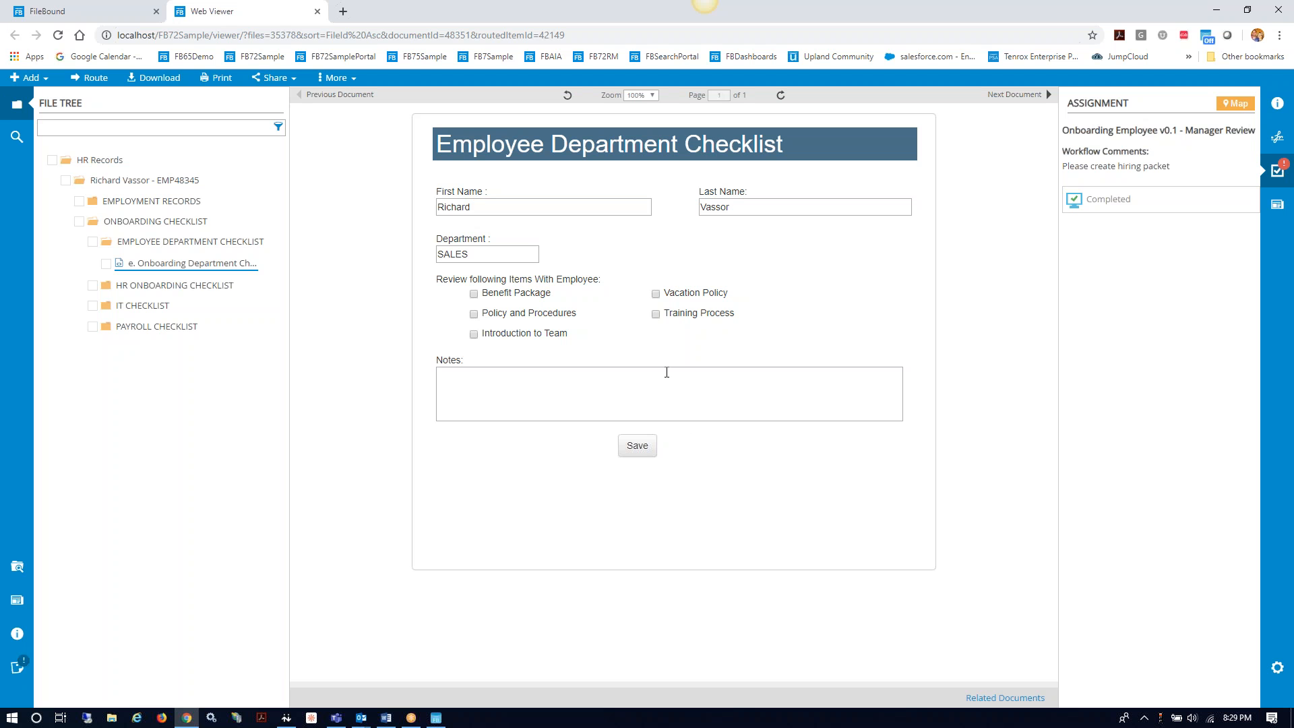
pyautogui.click(474, 294)
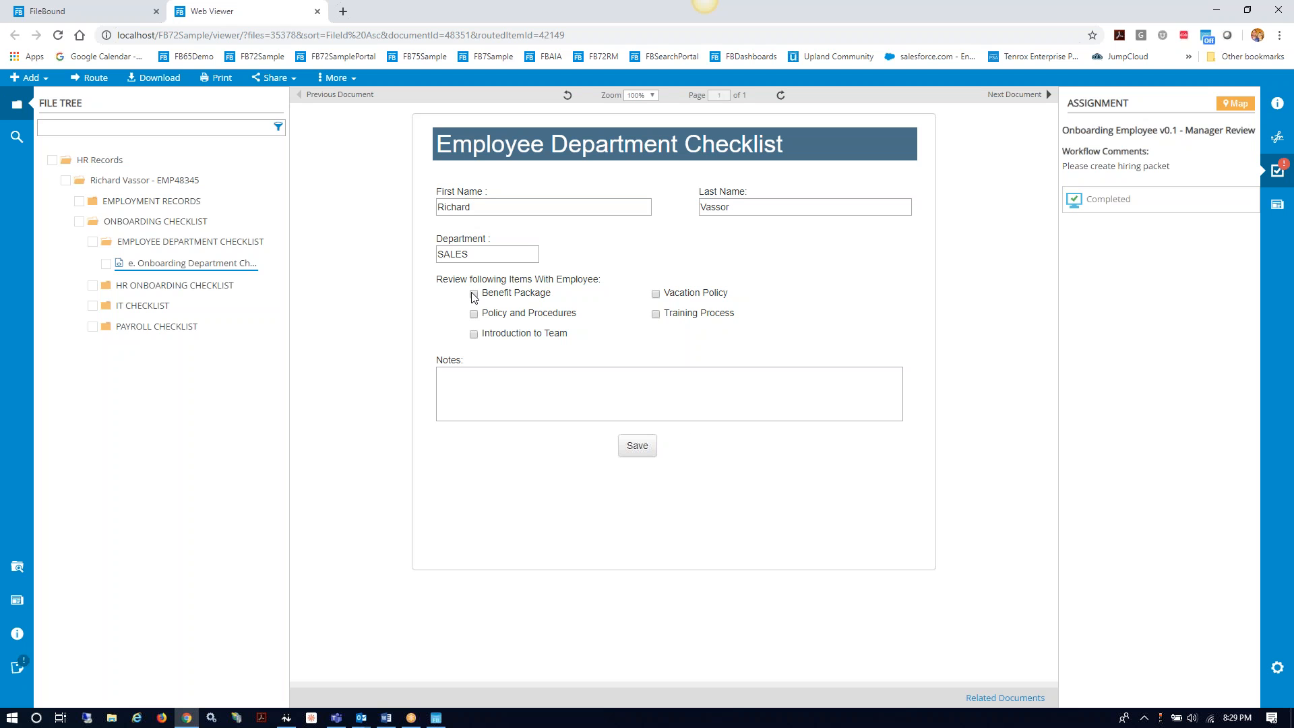
pyautogui.click(656, 315)
pyautogui.click(640, 447)
pyautogui.click(815, 194)
# Step: Mark the Manager Review step Completed and submit it
pyautogui.click(1105, 200)
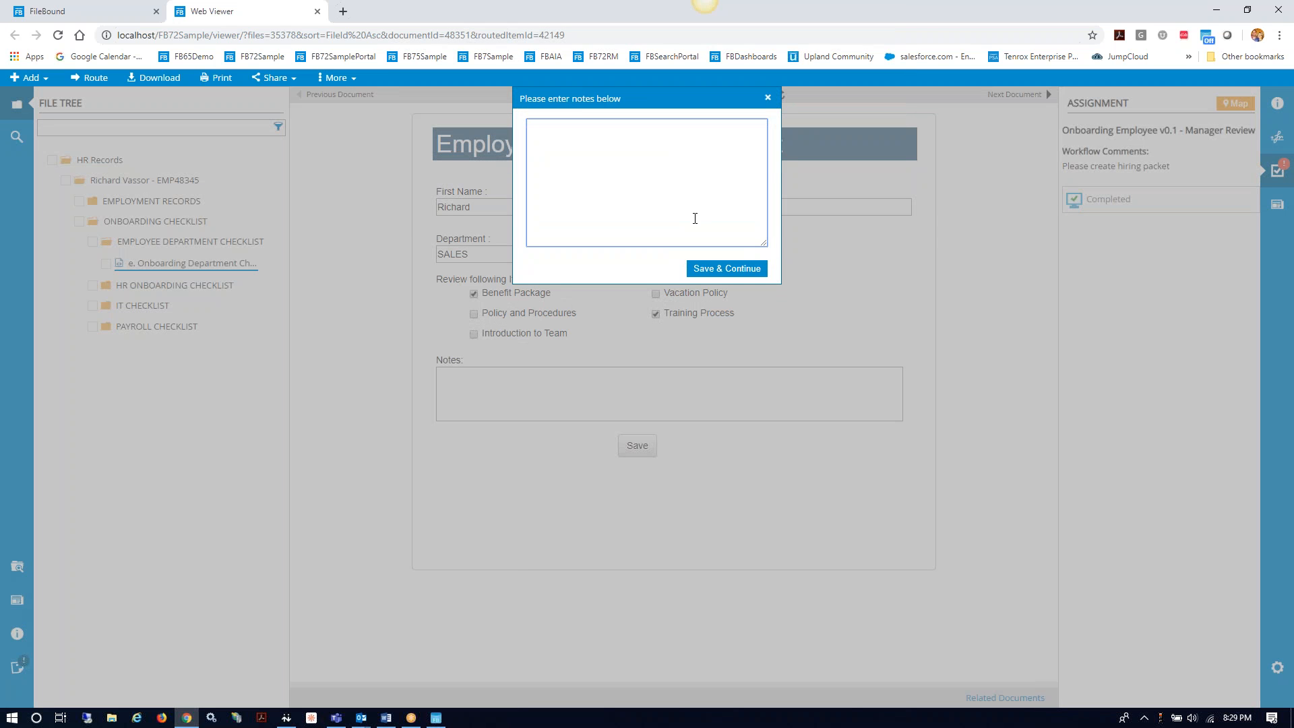
pyautogui.write('completed')
pyautogui.click(715, 269)
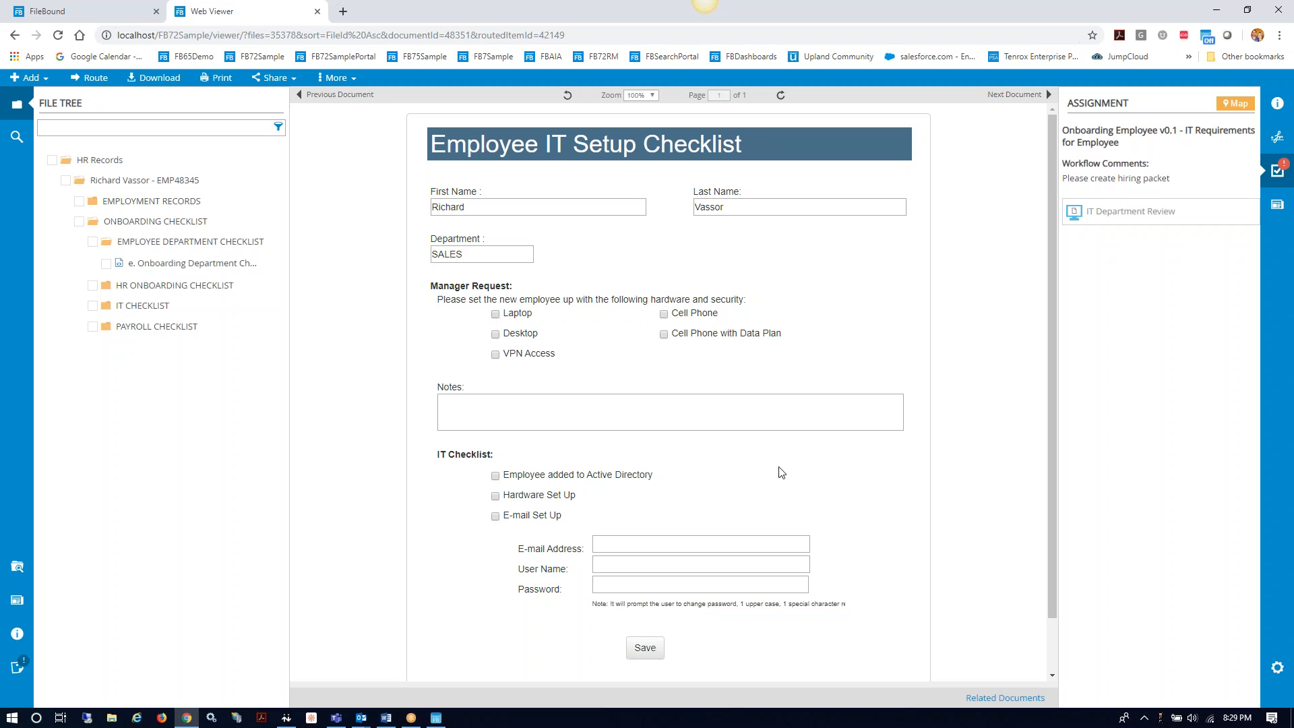
# Step: Request Cell Phone and Cell Phone with Data Plan, add the note 'Note', and save the checklist
pyautogui.click(665, 314)
pyautogui.click(664, 334)
pyautogui.click(556, 409)
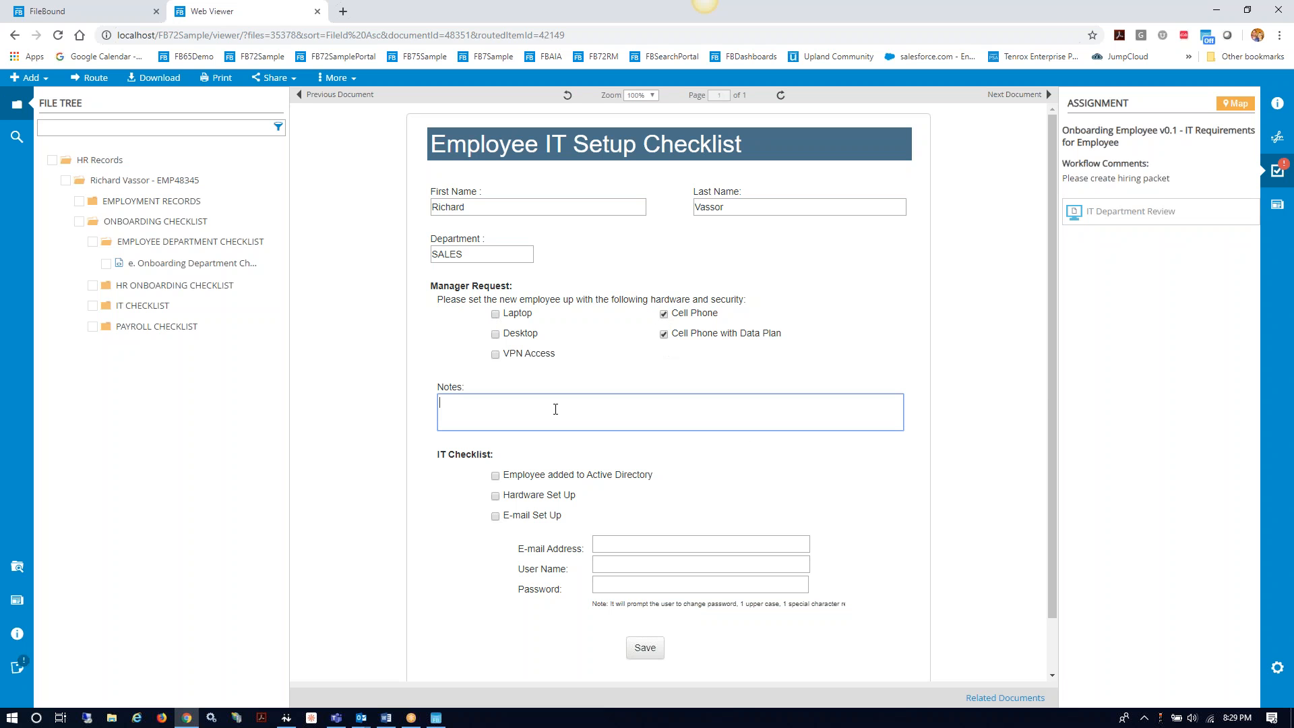
pyautogui.write('Notes')
pyautogui.click(645, 648)
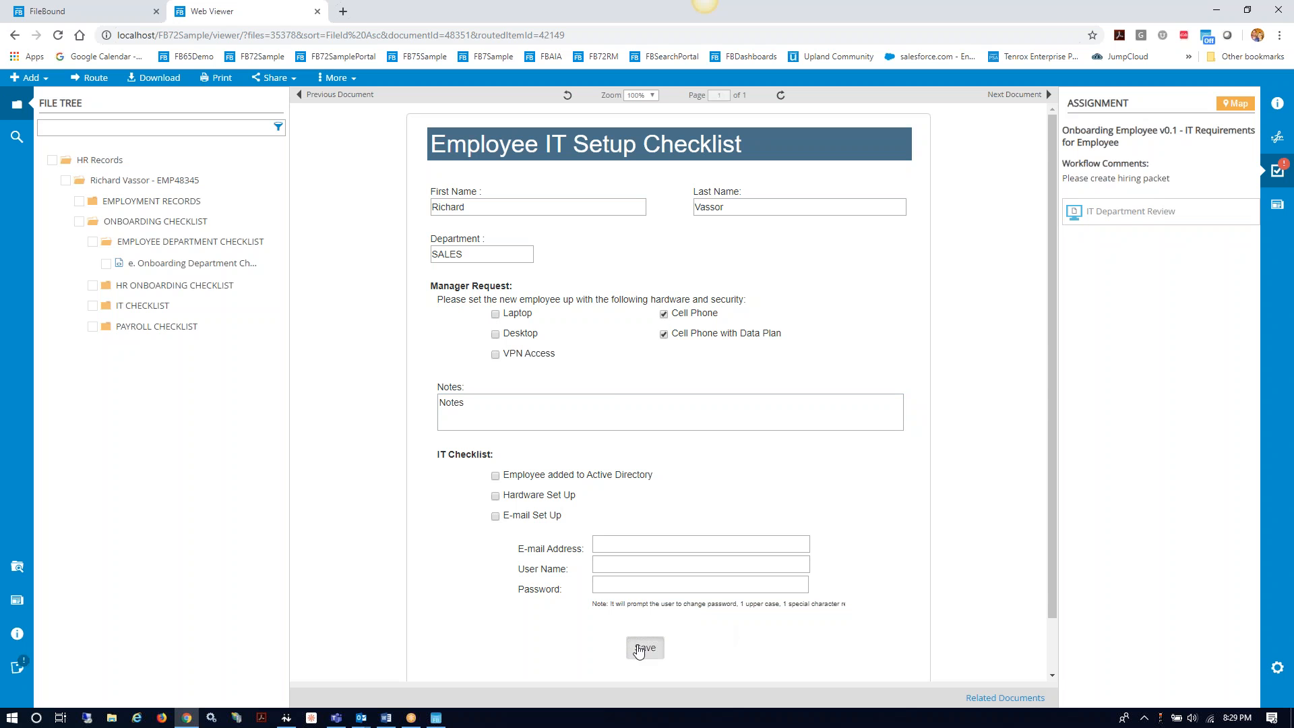
pyautogui.click(817, 197)
# Step: Submit the checklist to IT Department Review and close the document viewer
pyautogui.click(1099, 213)
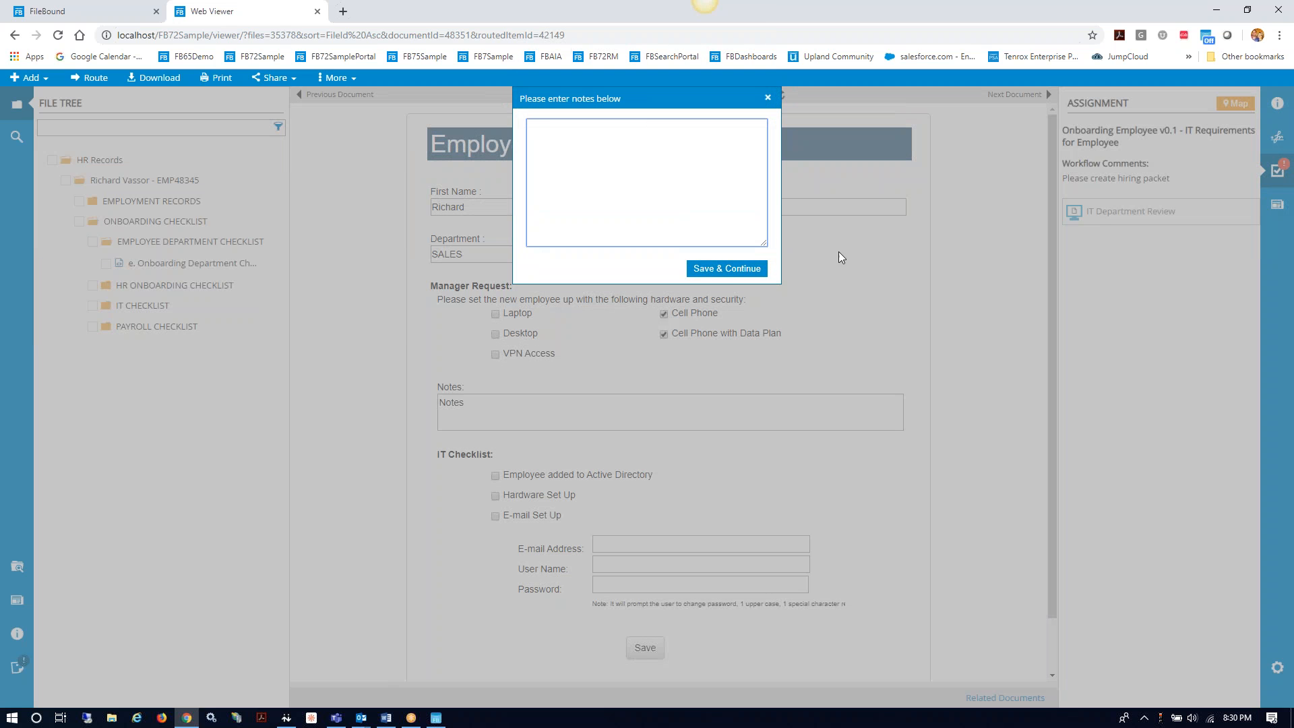
pyautogui.click(733, 273)
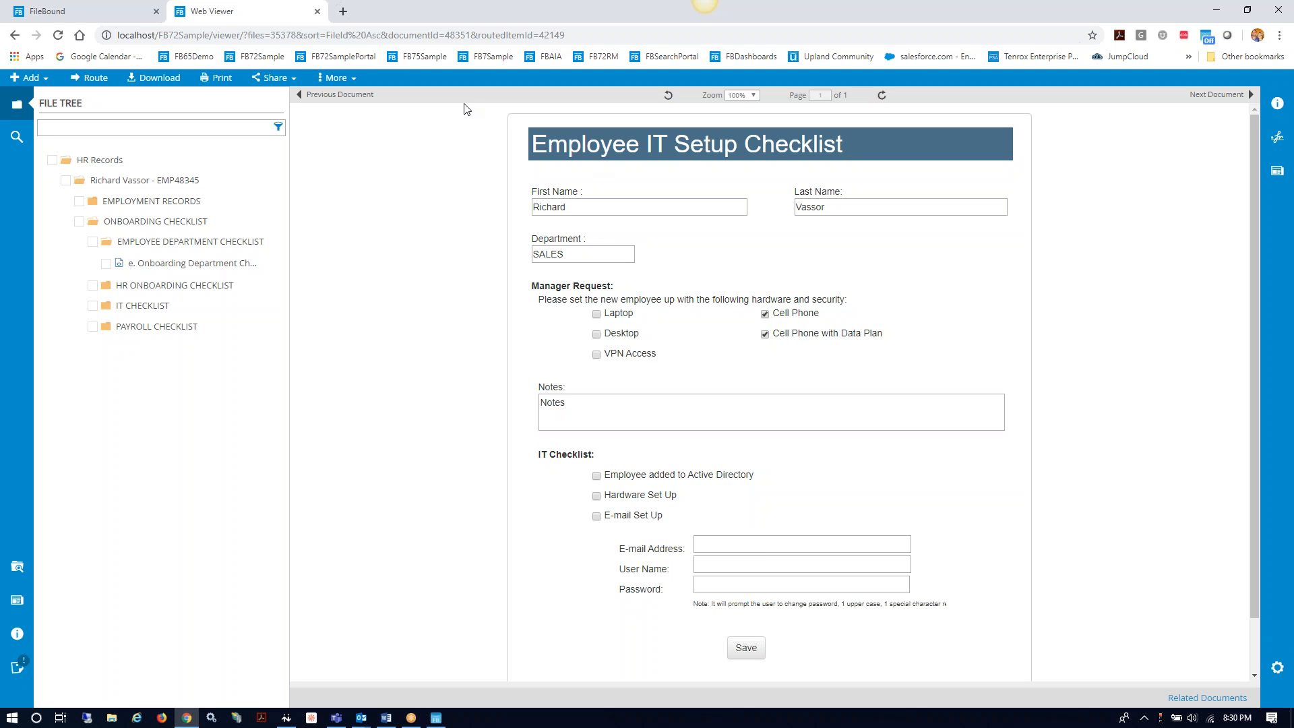
pyautogui.click(317, 11)
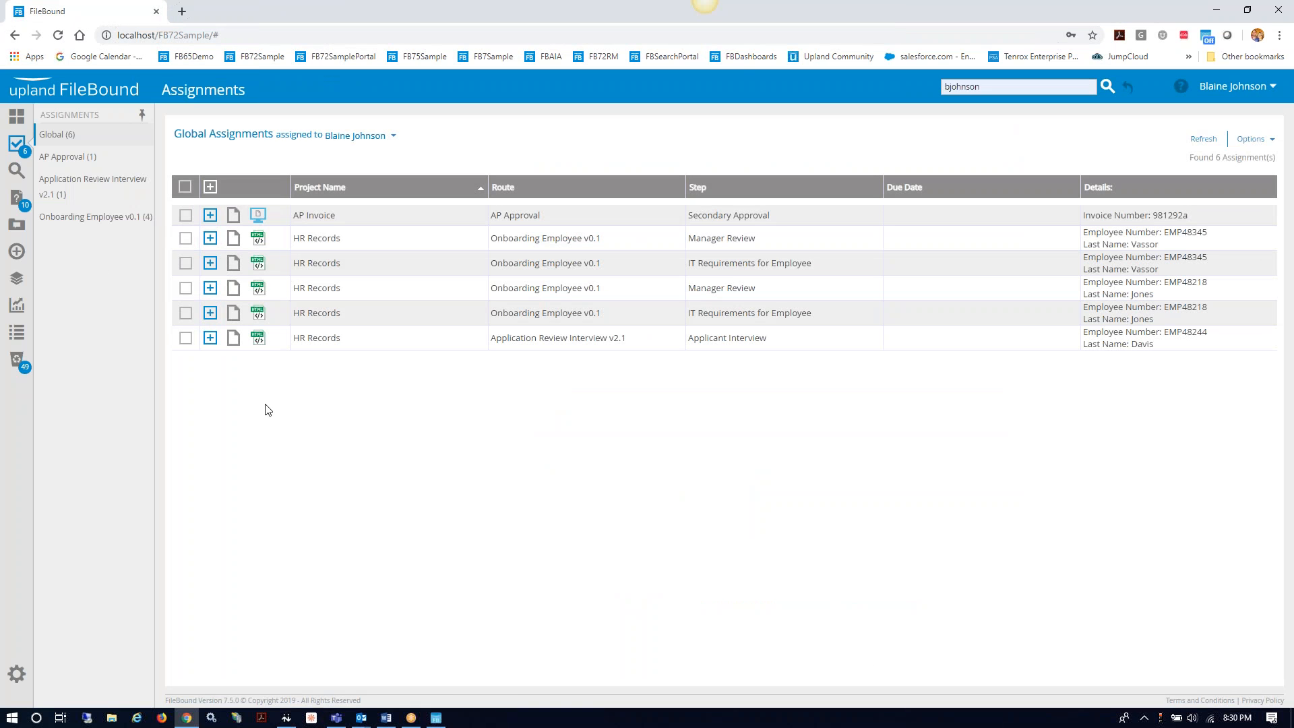
# Step: Open the Workspace dashboard and scroll to the Missing I9 panel listing 13 files
pyautogui.click(16, 119)
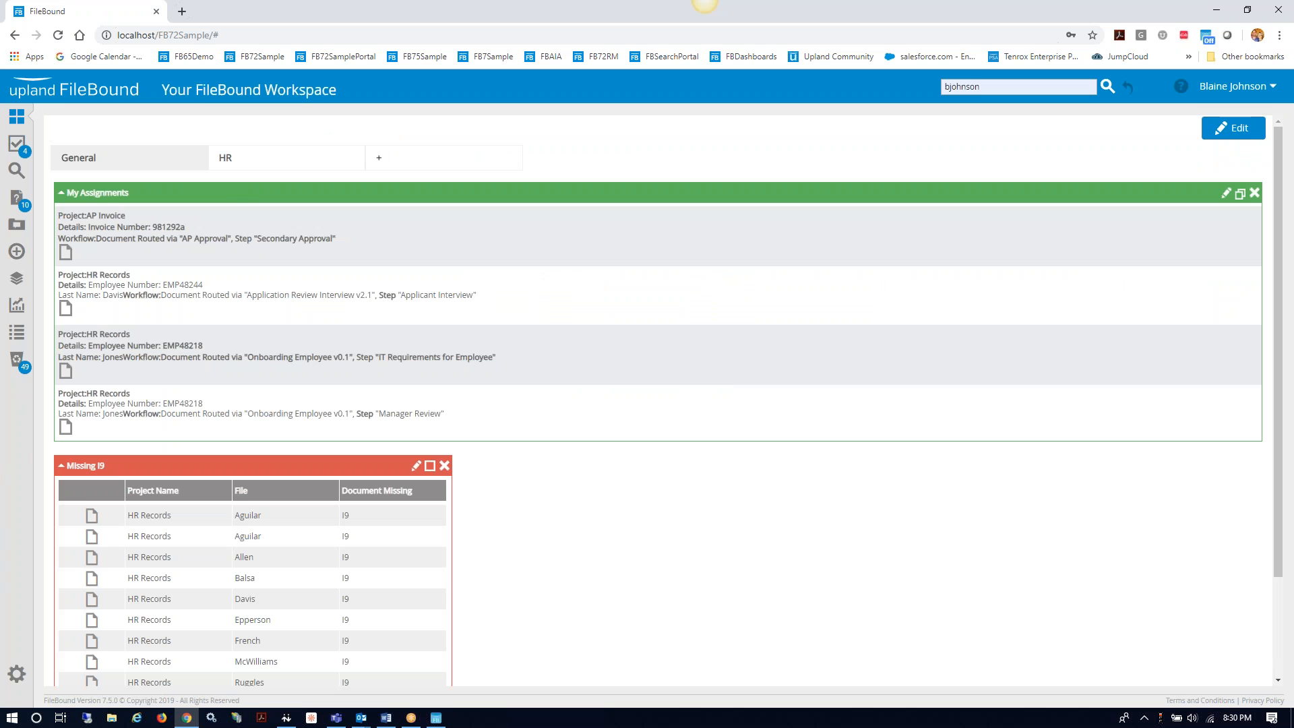
pyautogui.scroll(-2, 540, 495)
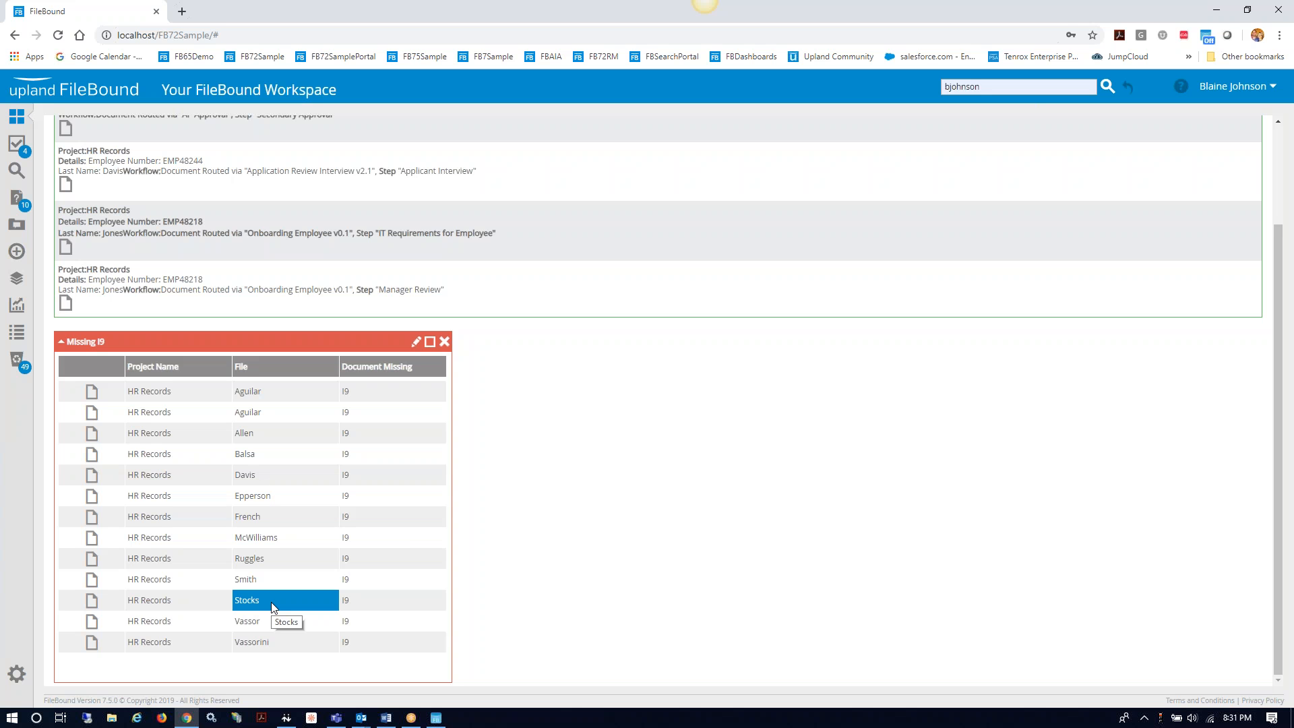
pyautogui.click(91, 642)
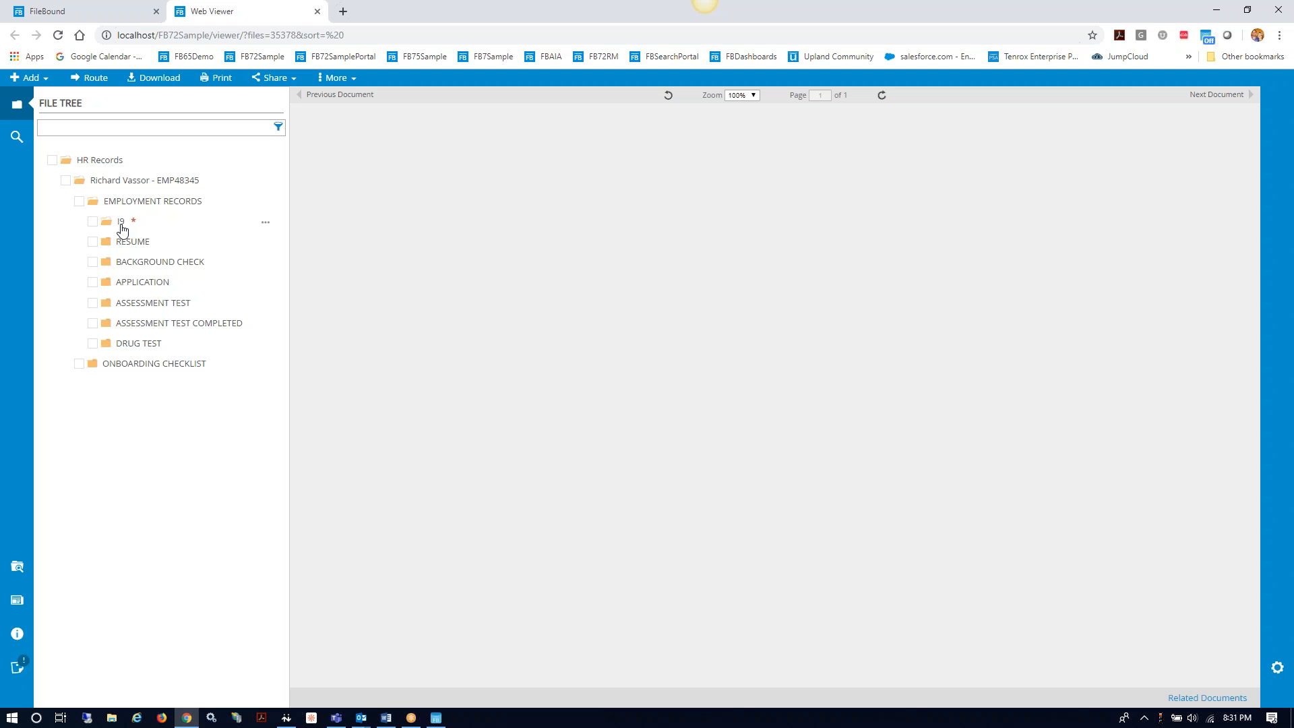
pyautogui.rightClick(122, 230)
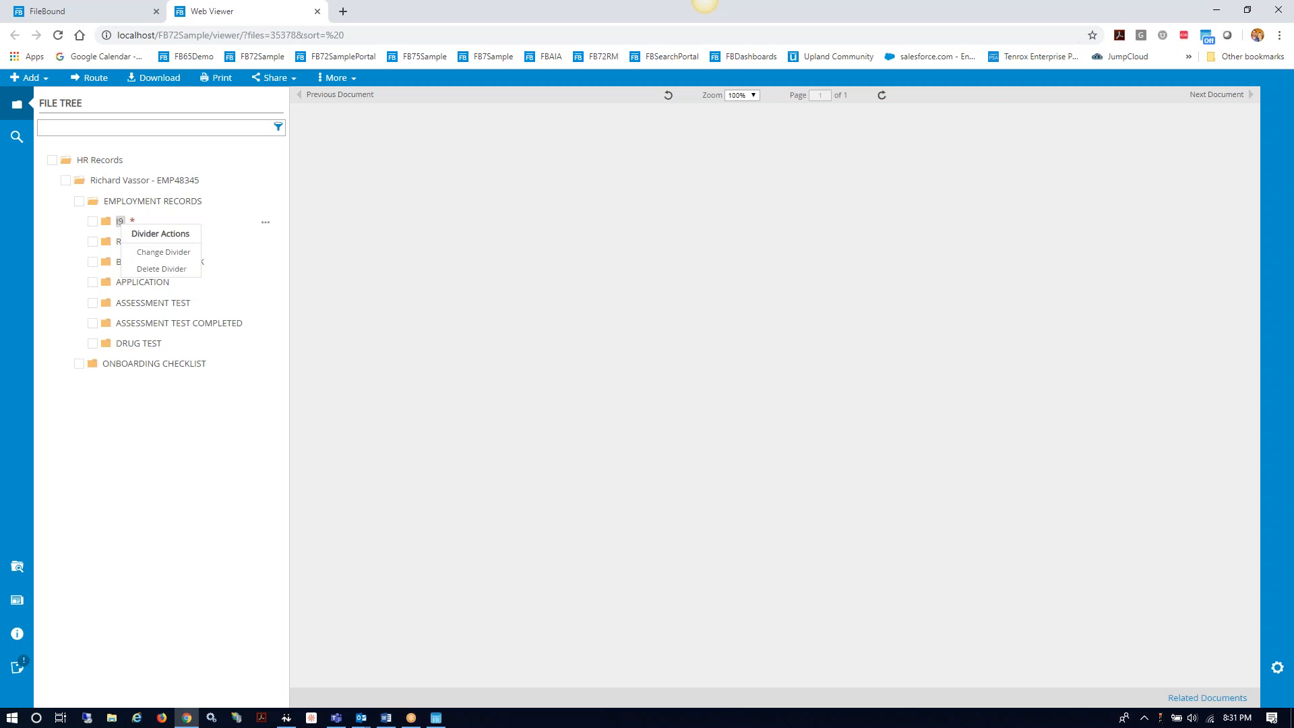
pyautogui.click(122, 223)
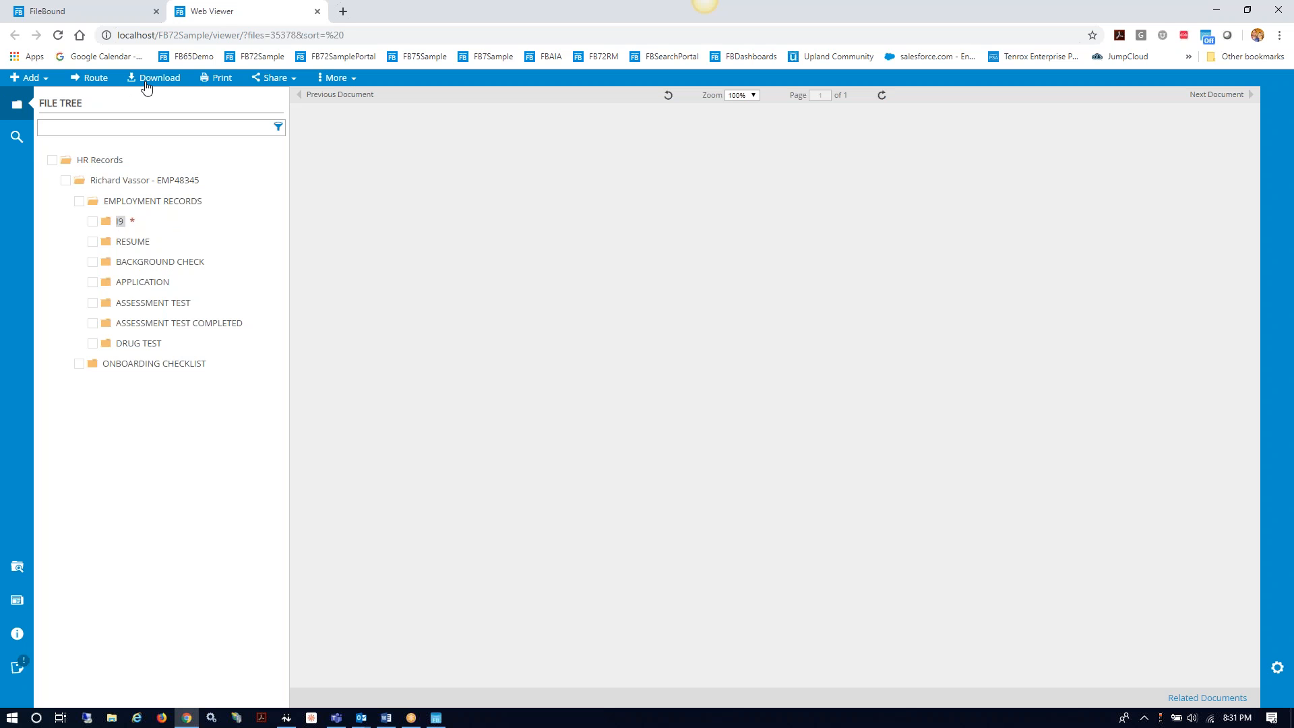
pyautogui.click(29, 78)
pyautogui.click(316, 12)
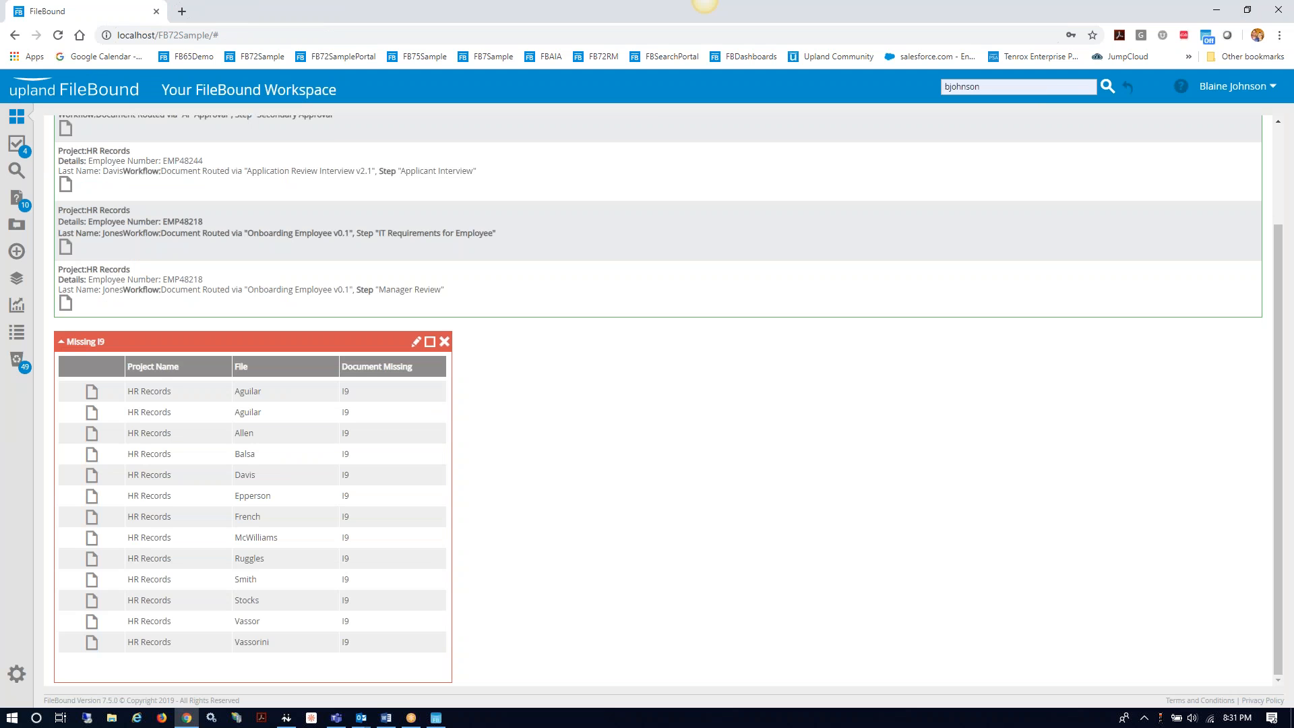
pyautogui.hotkey('alt', 'Tab')
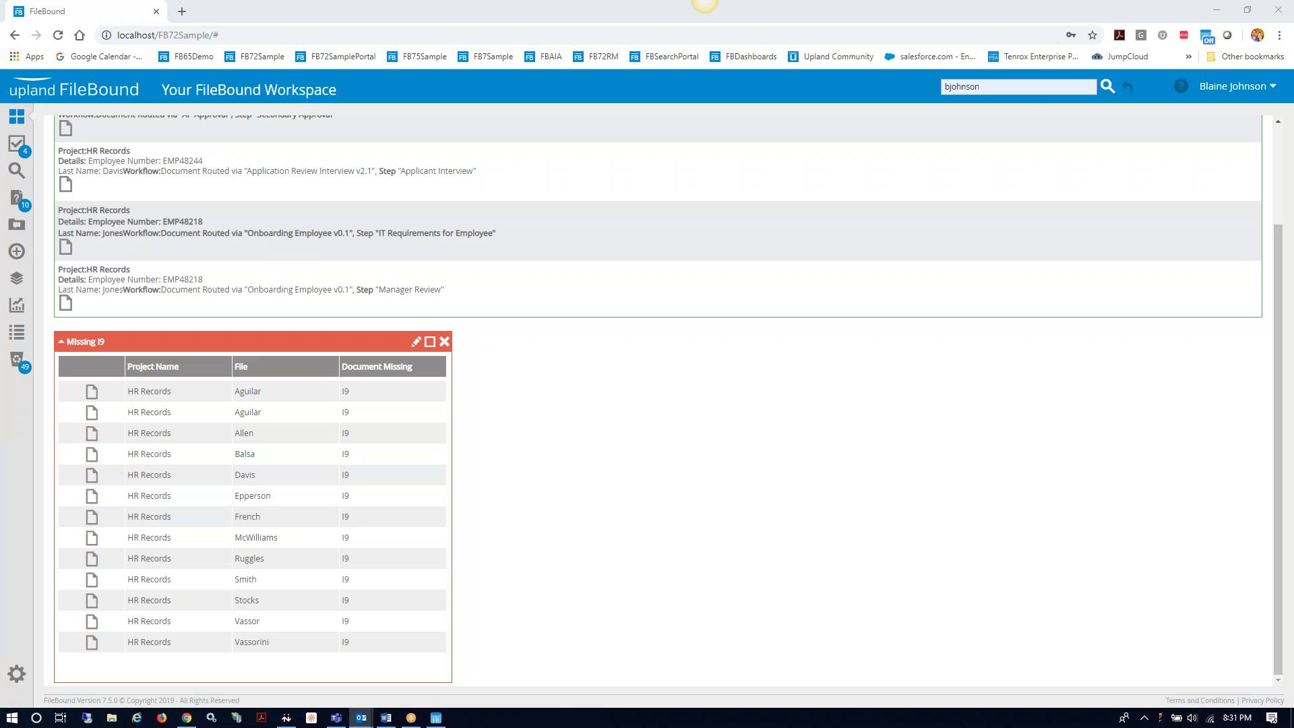
# Step: Minimize Chrome, discard the sharing draft, launch FileBound Connect, and maximize Outlook
pyautogui.click(1218, 16)
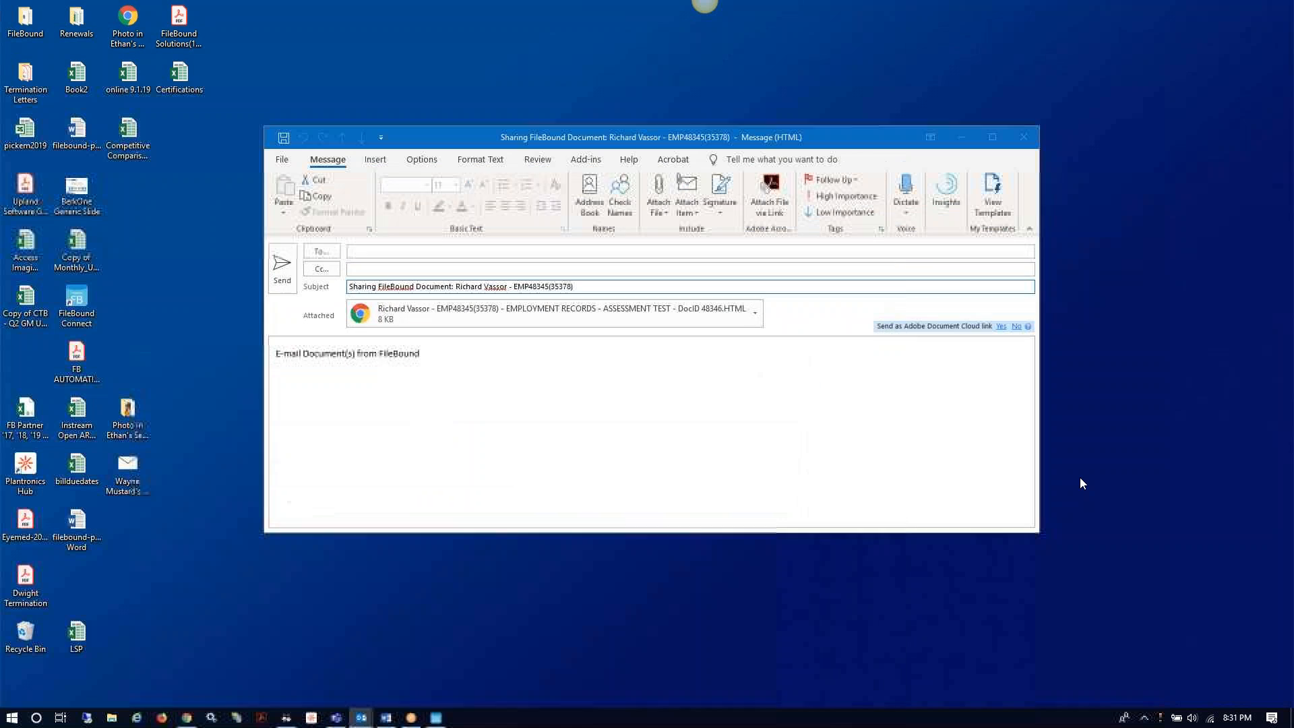
pyautogui.click(1028, 139)
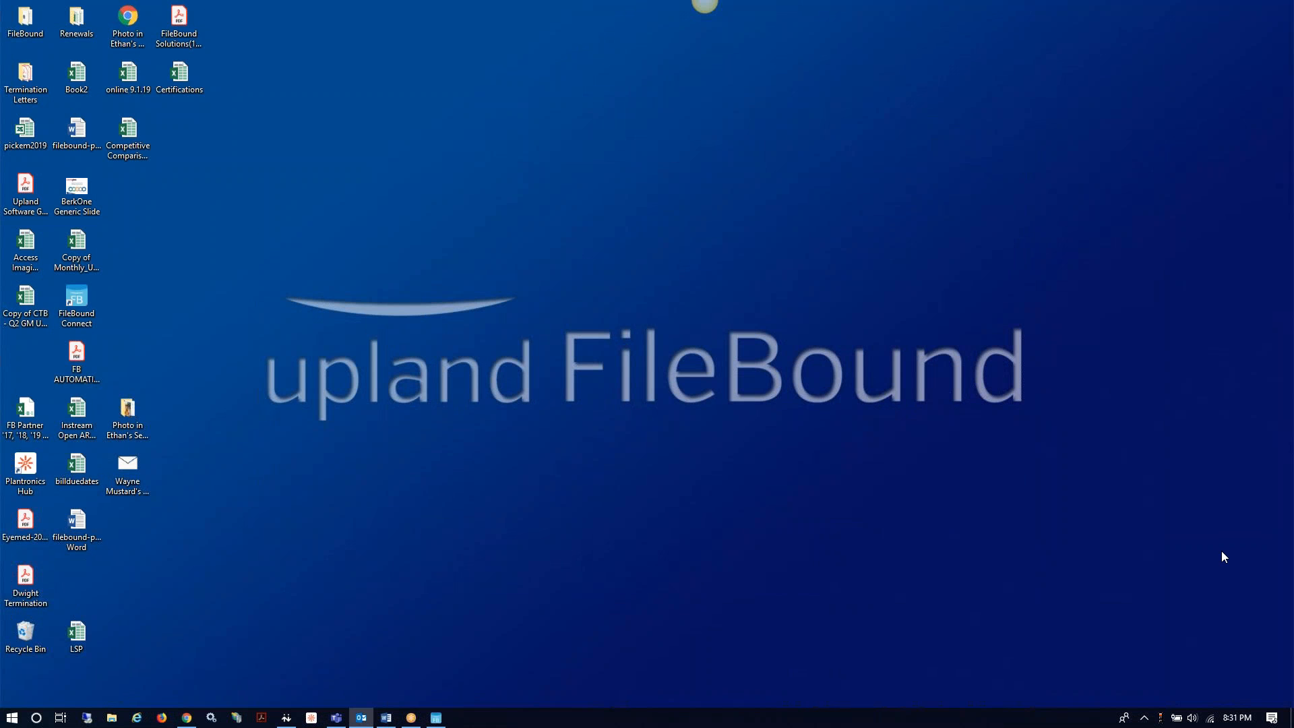
pyautogui.click(435, 718)
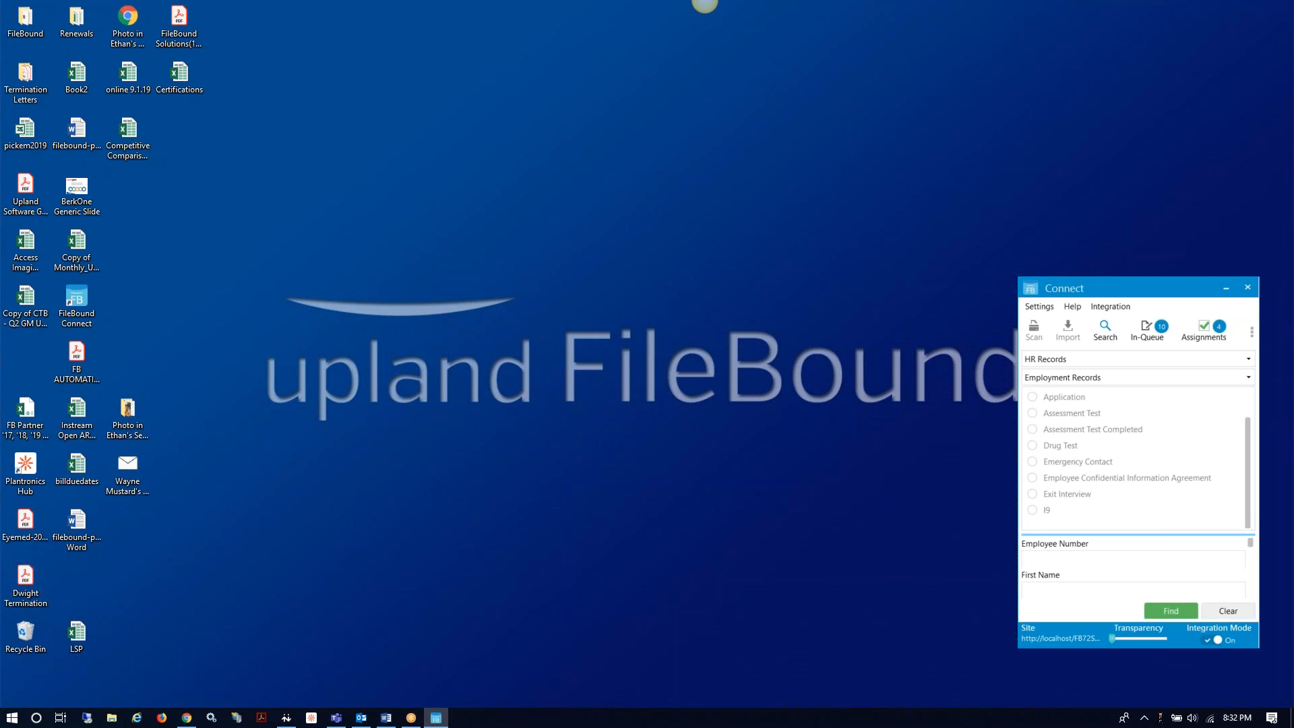
pyautogui.click(361, 718)
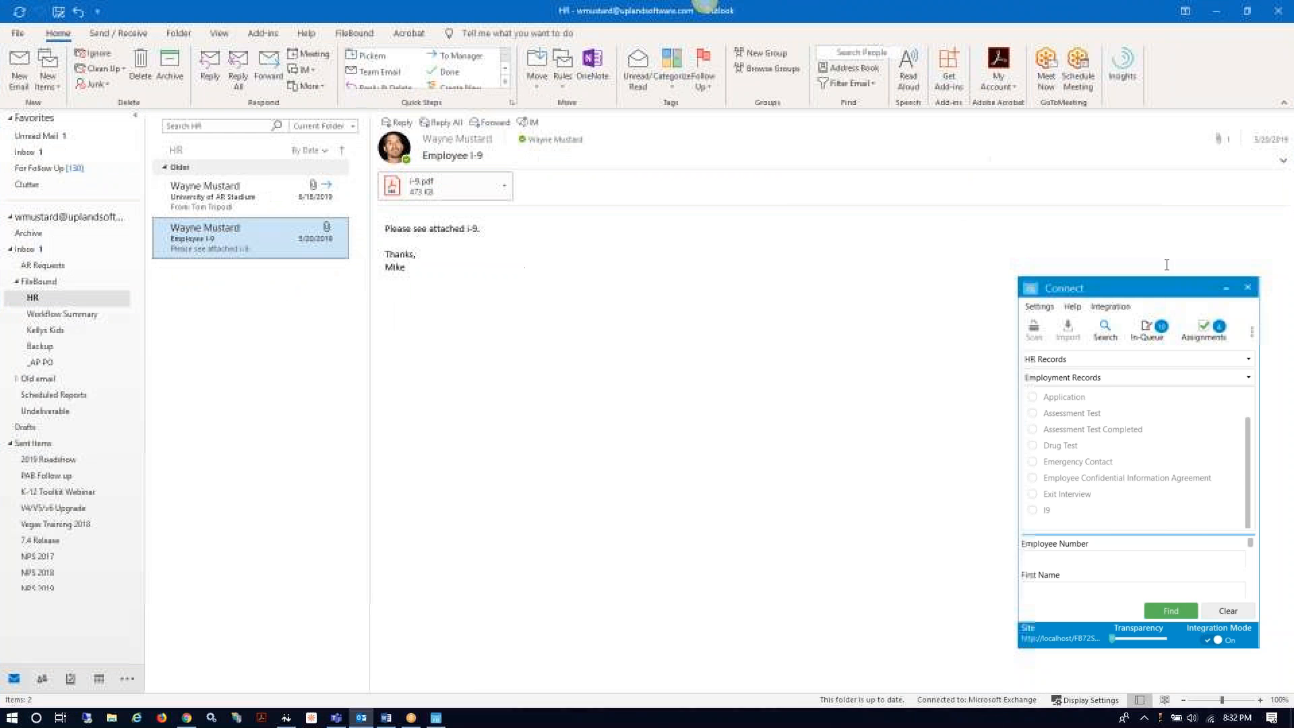
pyautogui.click(1042, 49)
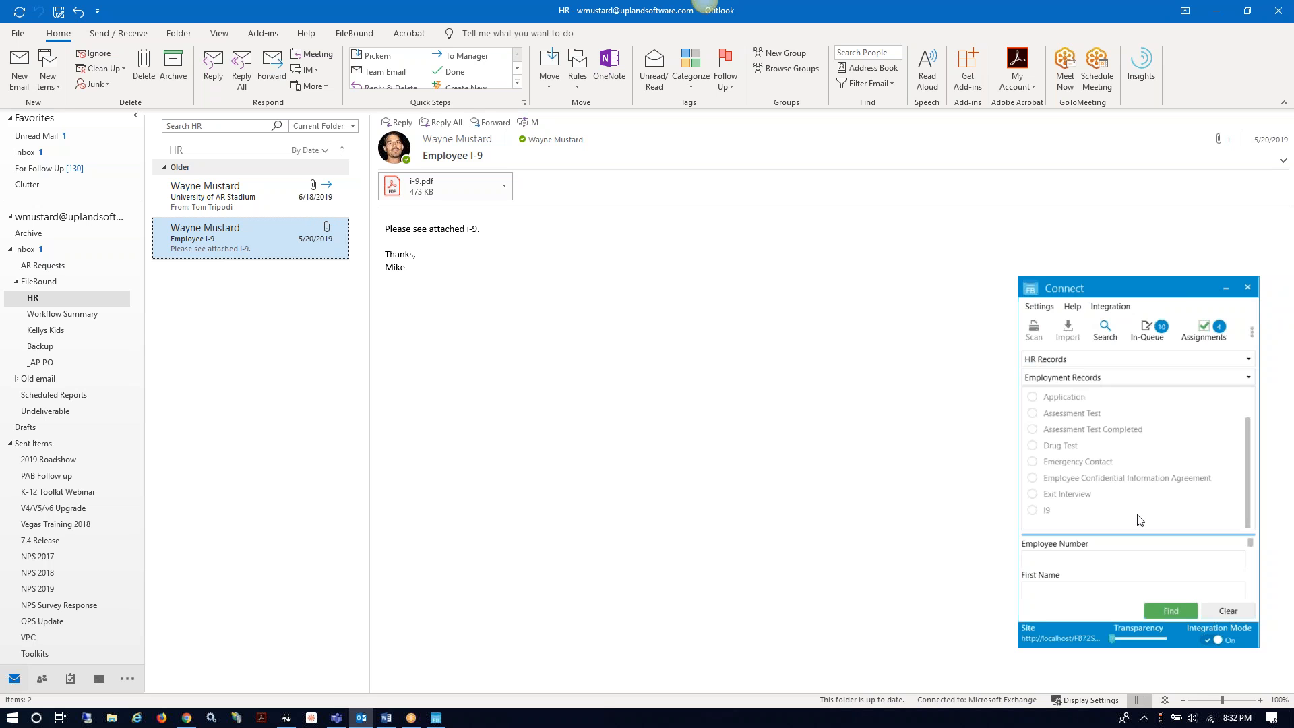
# Step: Search Connect by the employee's first name and open the second matching employee file
pyautogui.click(1066, 590)
pyautogui.write('Richard')
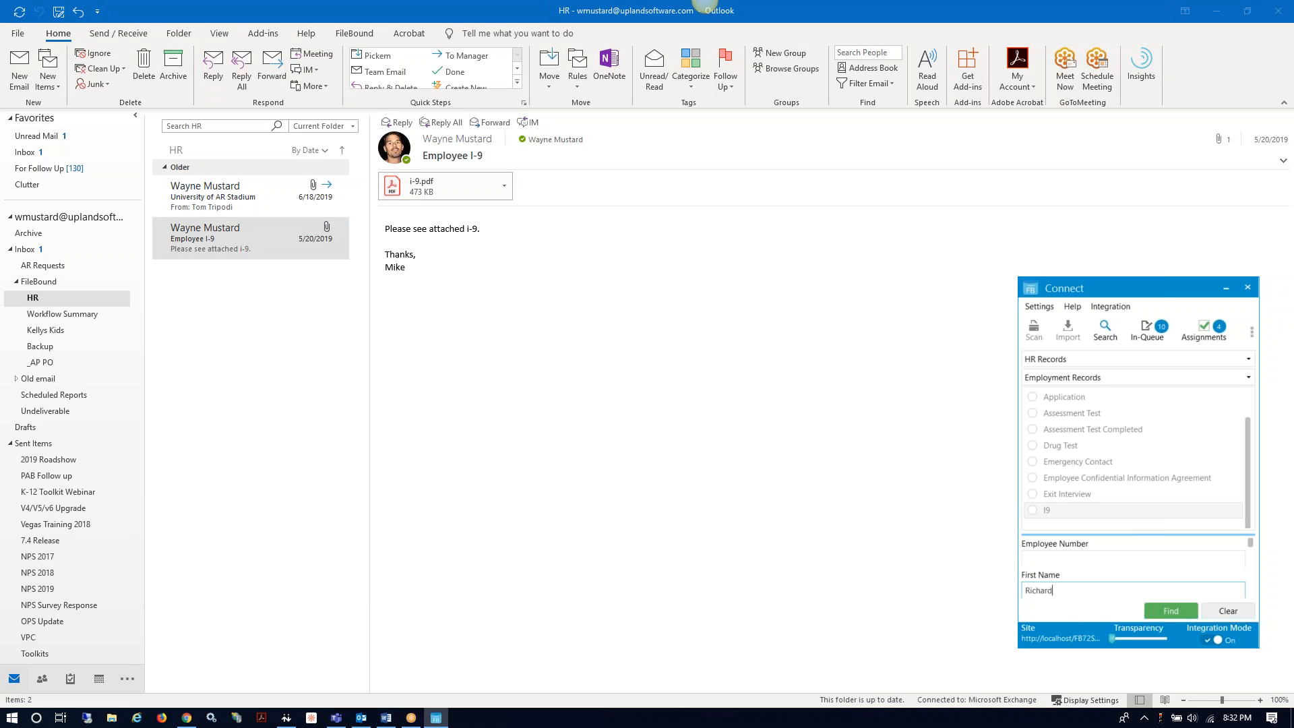
pyautogui.click(1173, 611)
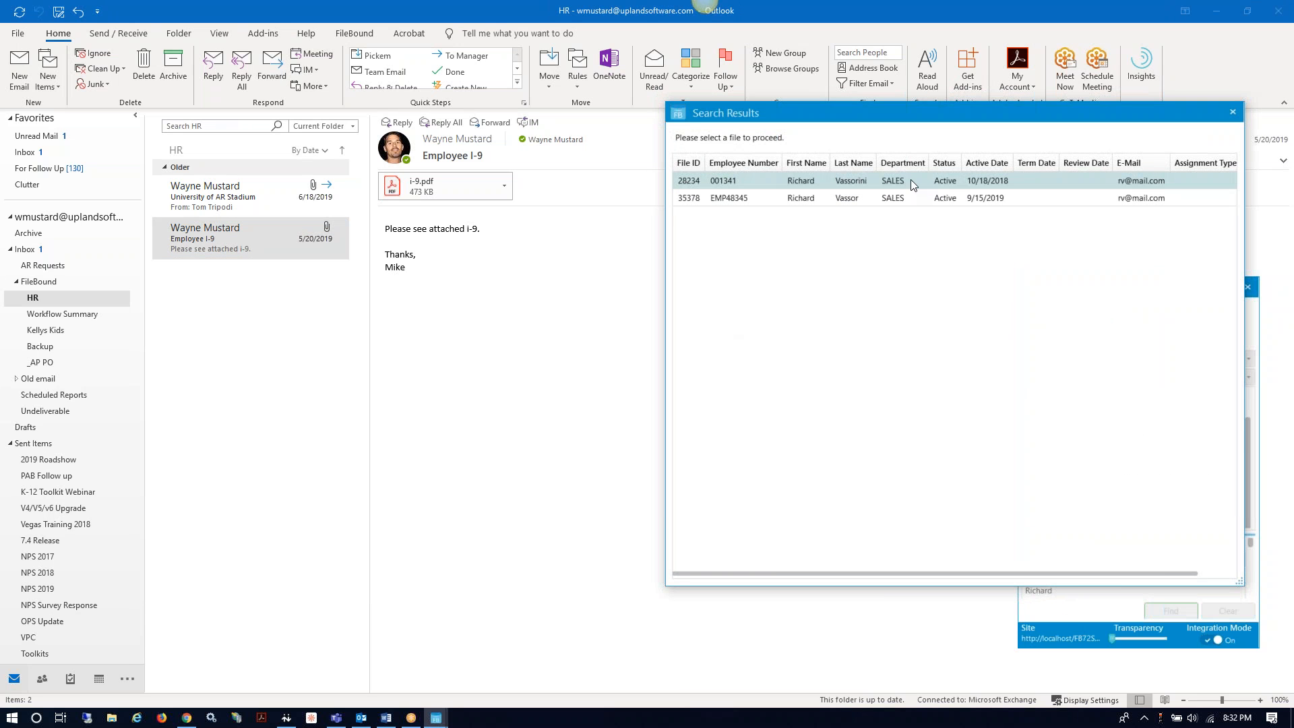
pyautogui.doubleClick(803, 200)
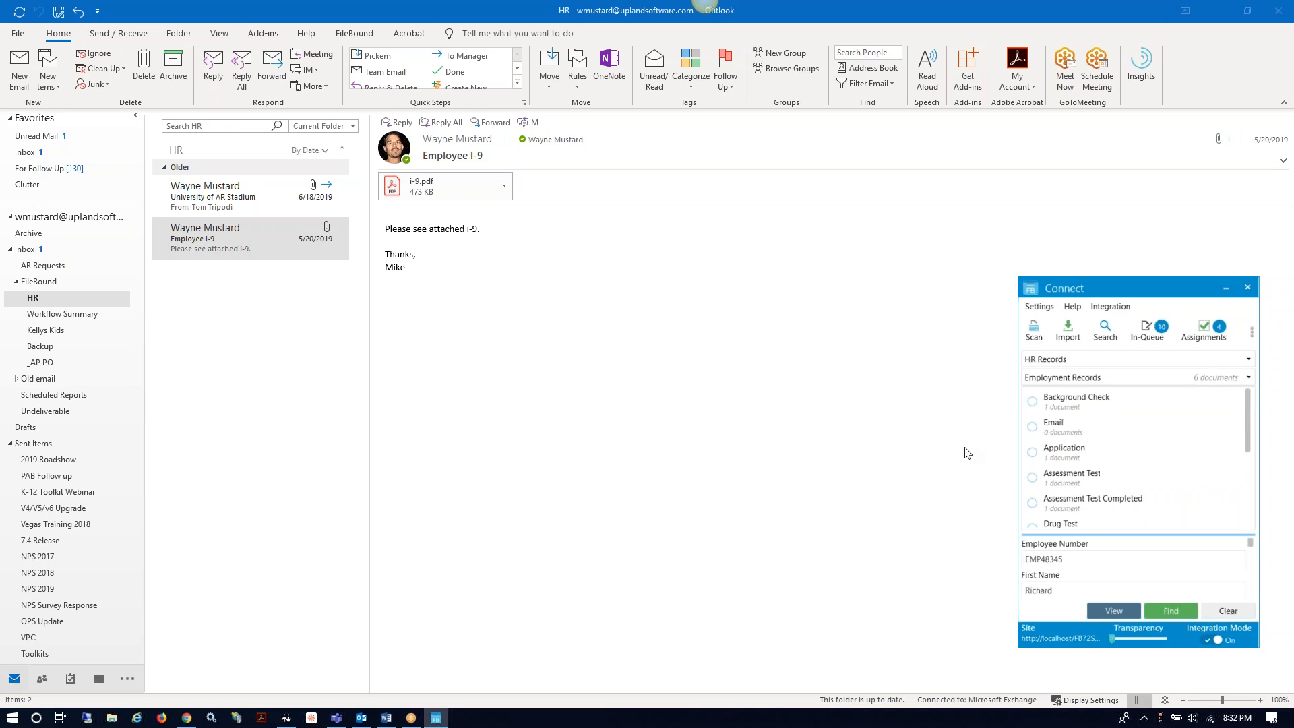
# Step: Select the Employee I-9 email and send it to the I9 divider in Employment Records
pyautogui.scroll(-3, 1096, 433)
pyautogui.scroll(3, 1132, 426)
pyautogui.scroll(-3, 1132, 427)
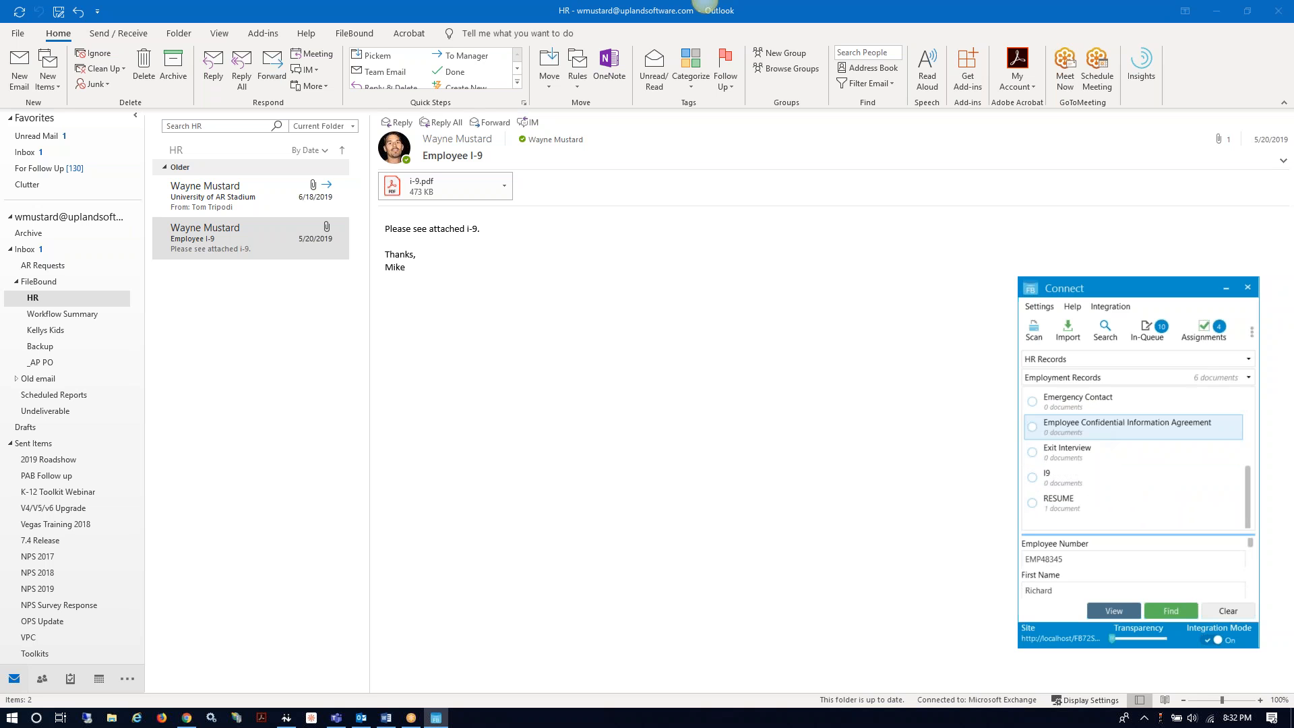
pyautogui.scroll(3, 1133, 427)
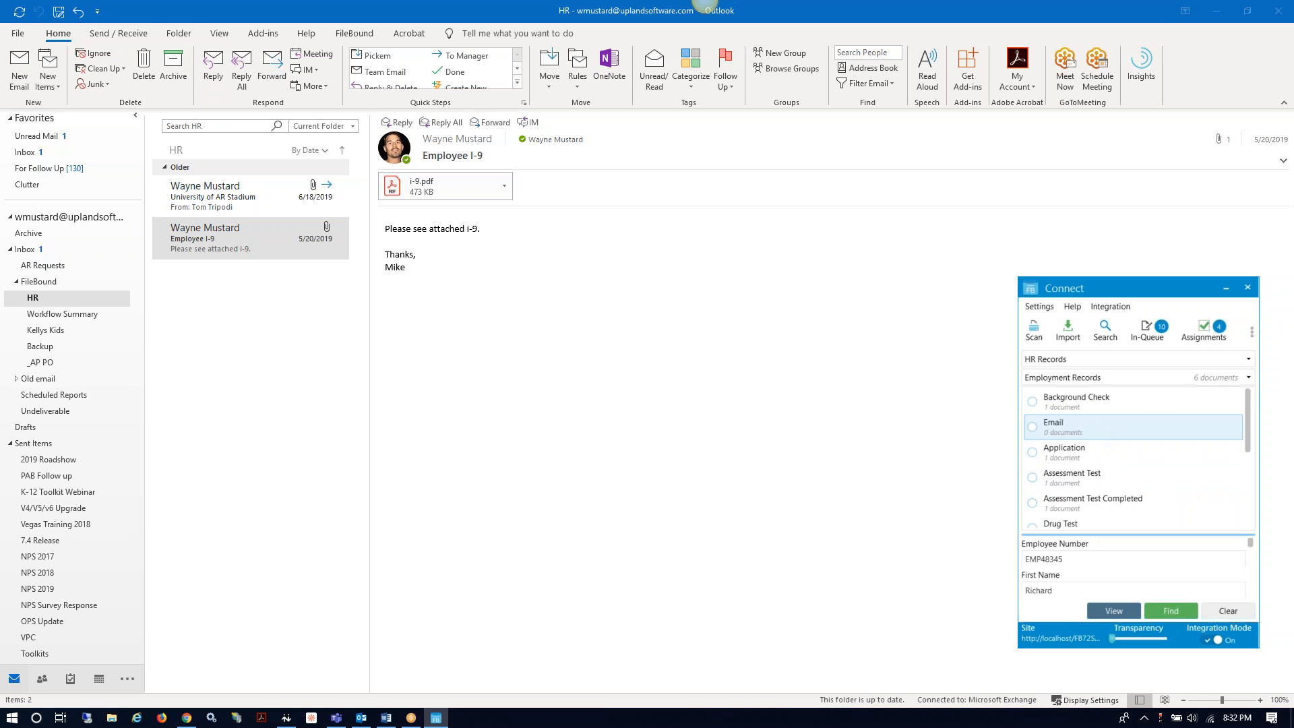
pyautogui.scroll(-3, 1132, 427)
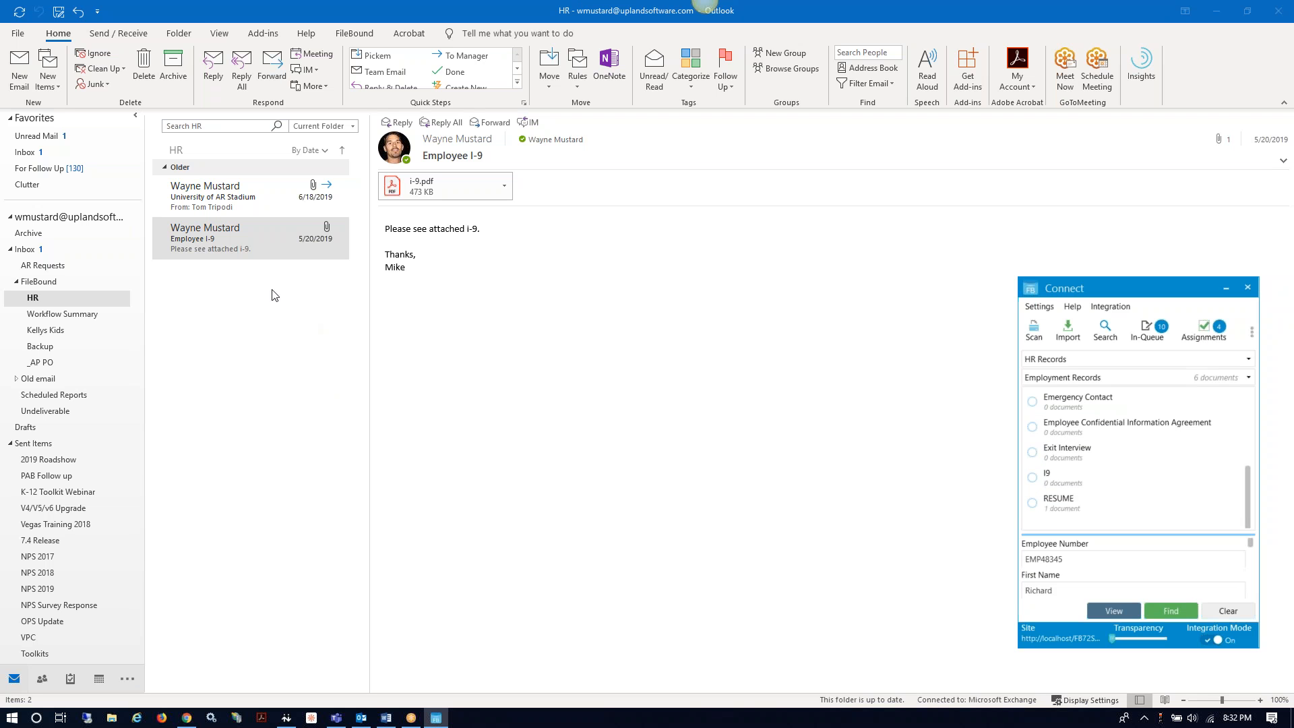
pyautogui.click(181, 244)
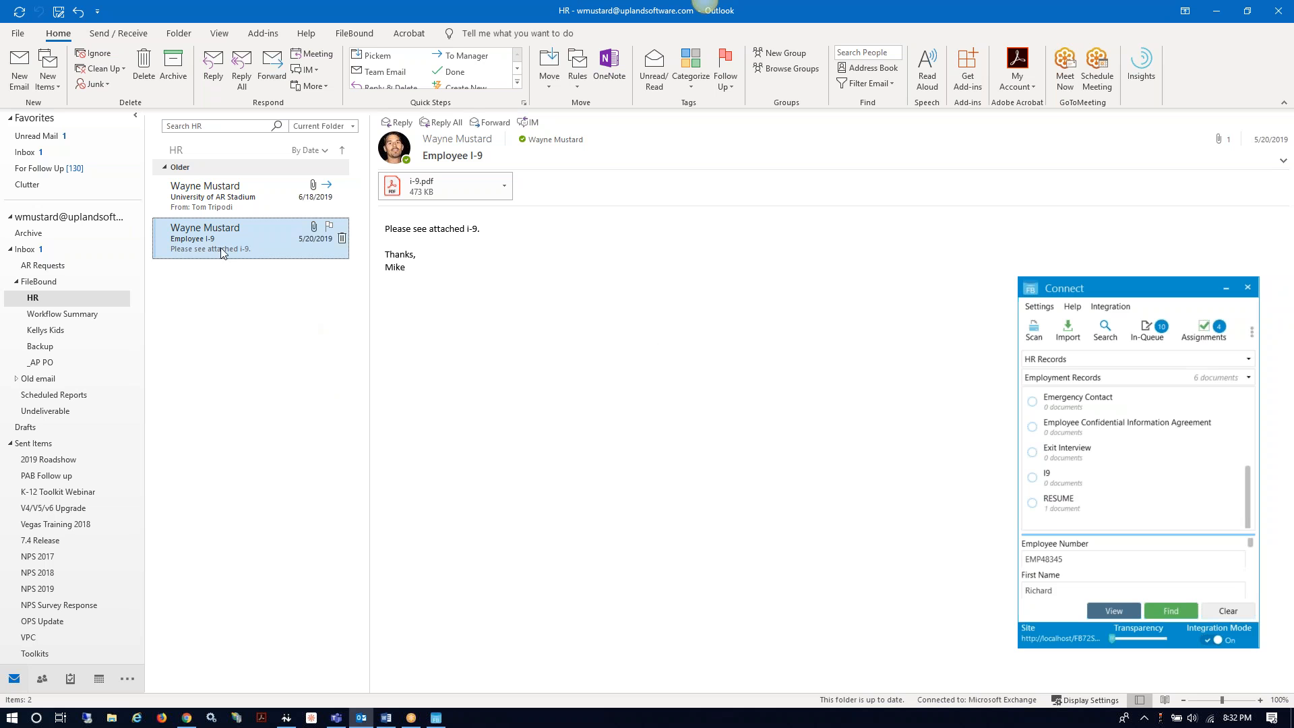
pyautogui.click(1055, 483)
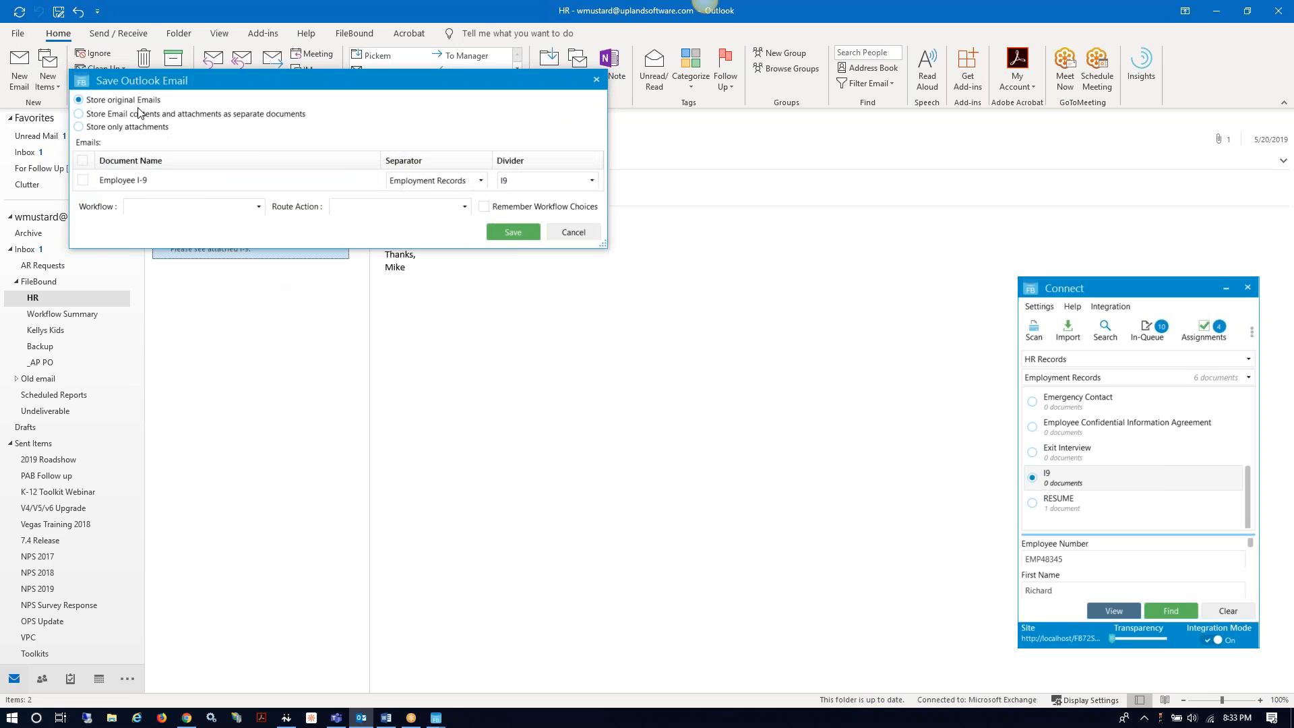
# Step: Store email and attachment as separate documents, filing the email itself under the Email divider
pyautogui.click(80, 115)
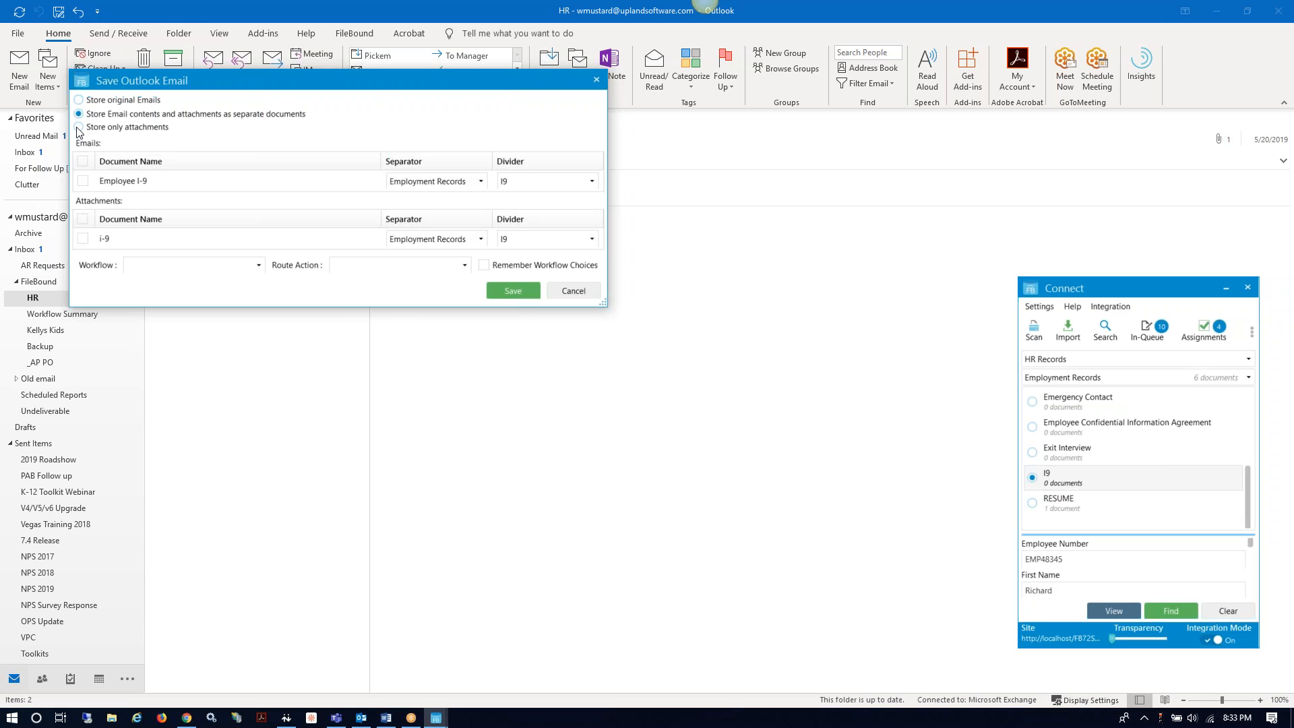
pyautogui.click(78, 128)
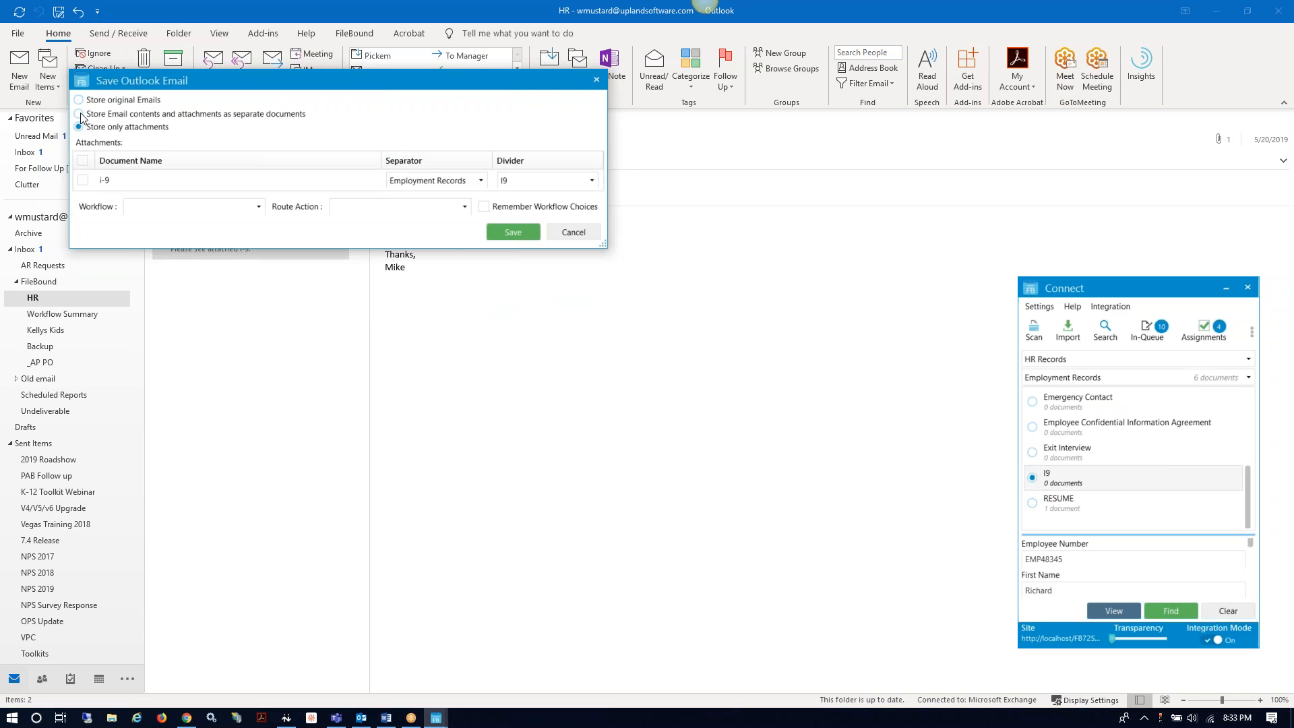
pyautogui.click(79, 115)
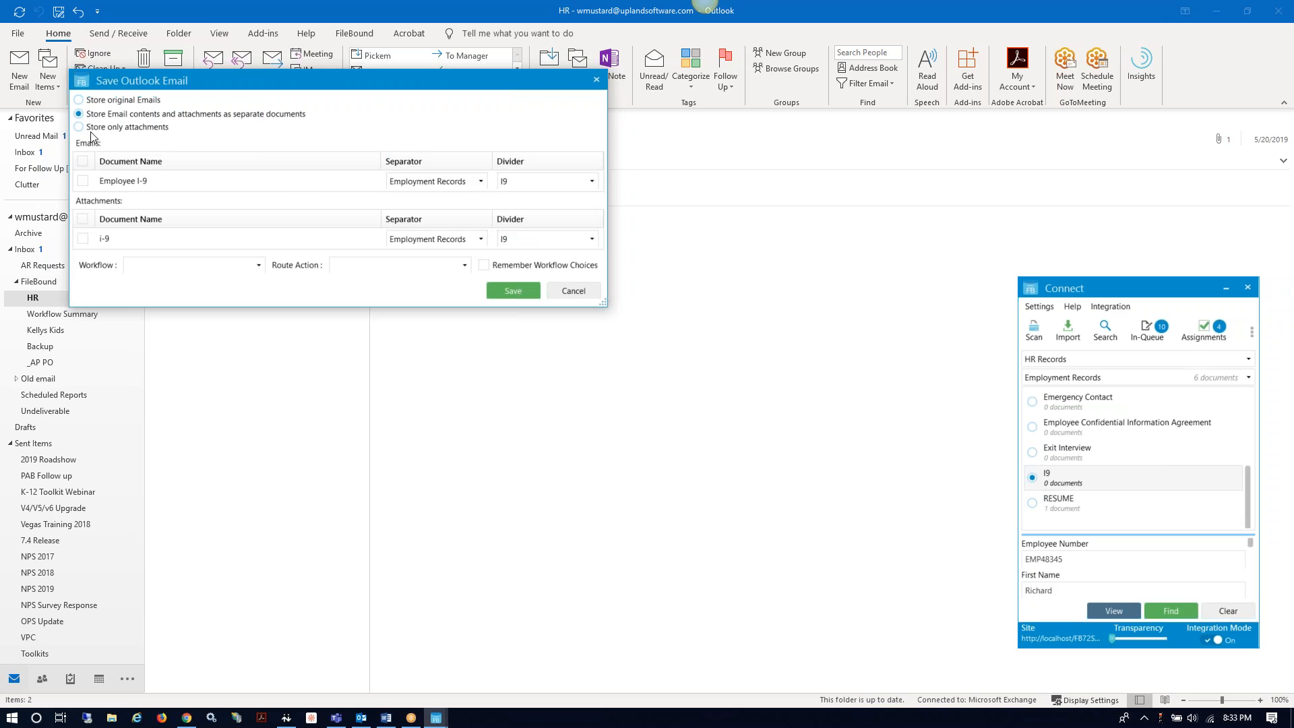
pyautogui.click(88, 181)
pyautogui.click(557, 179)
pyautogui.click(531, 219)
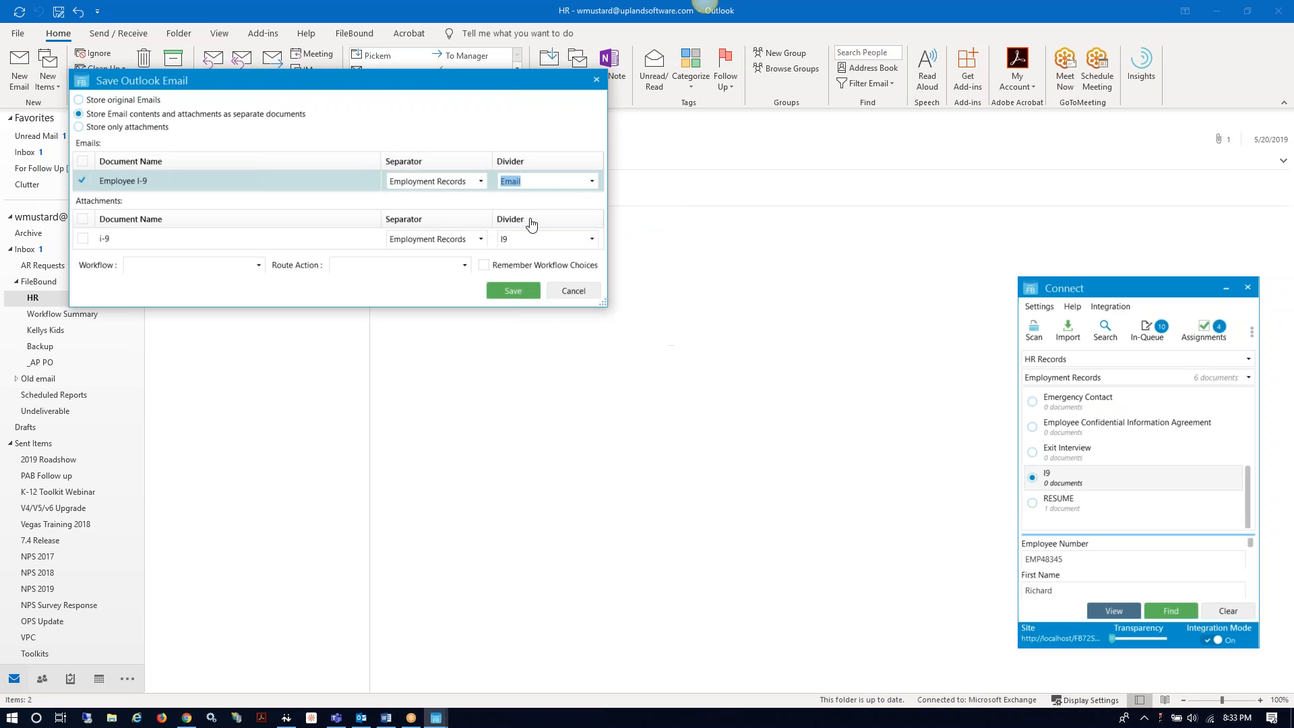
# Step: Include the i-9 attachment under I9, save both documents, and open the I9 divider
pyautogui.click(82, 238)
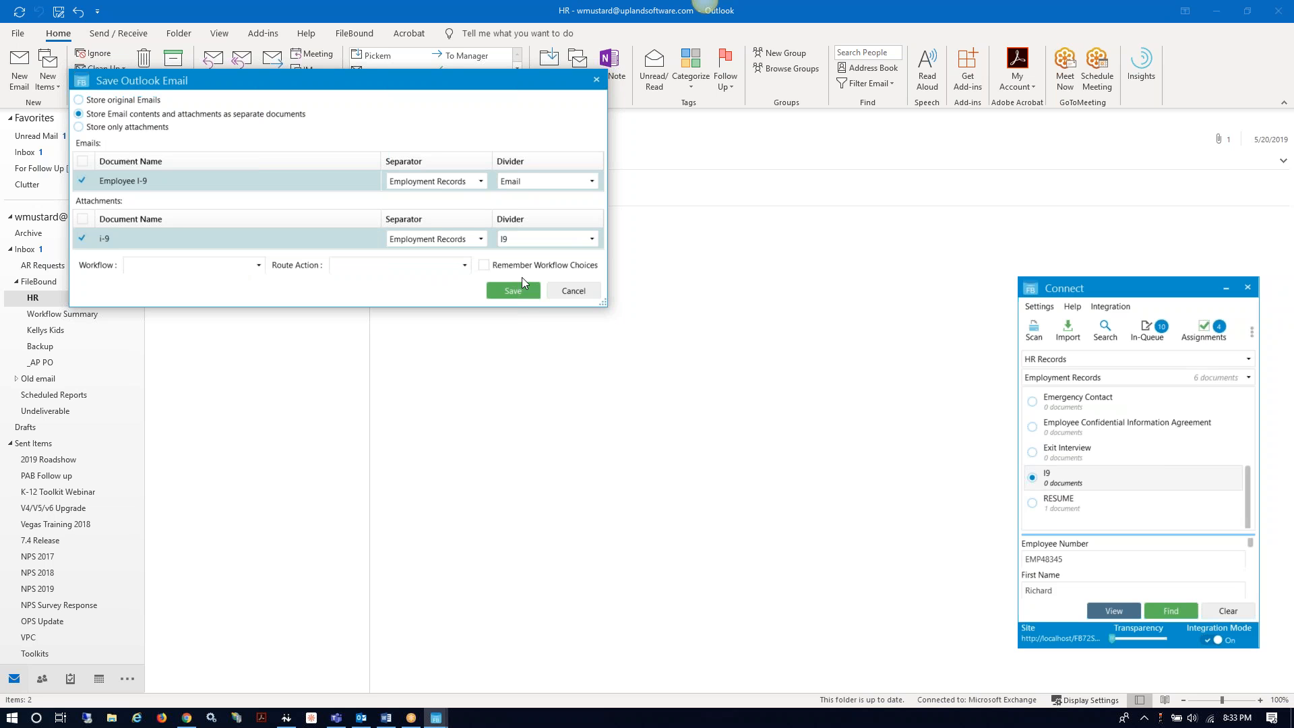
pyautogui.click(521, 294)
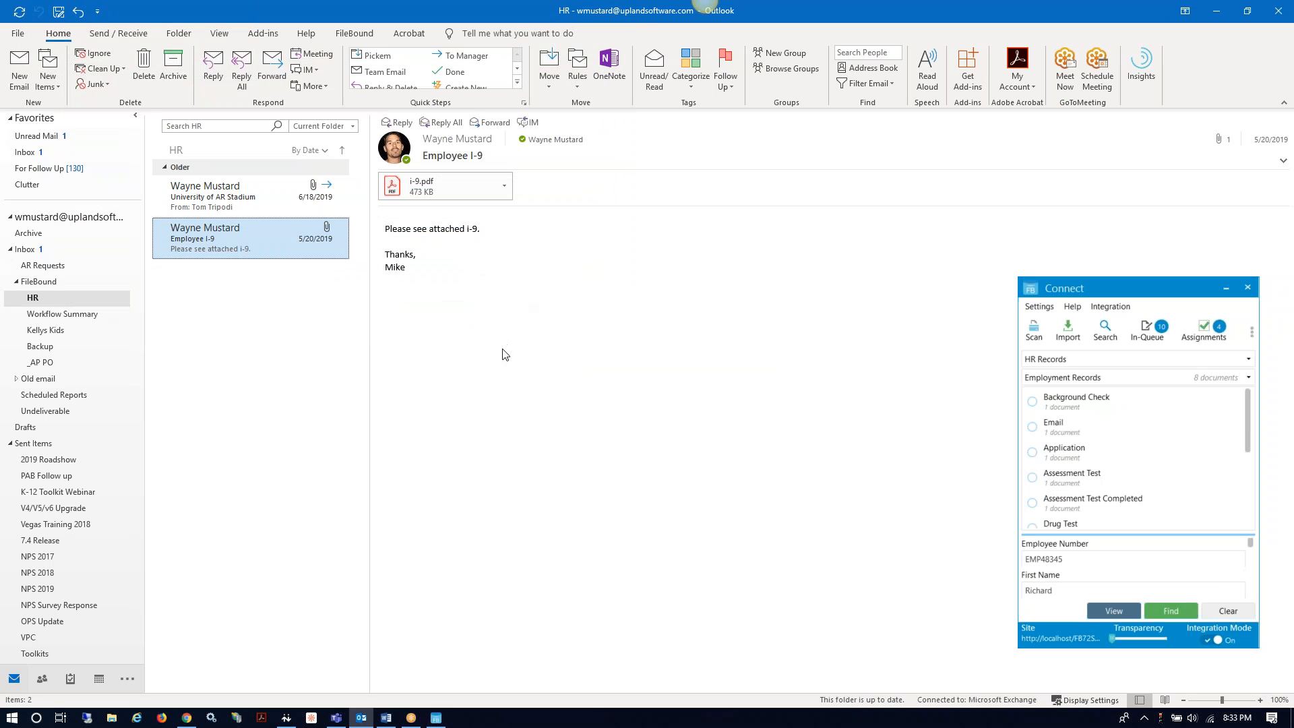
pyautogui.scroll(-5, 1106, 512)
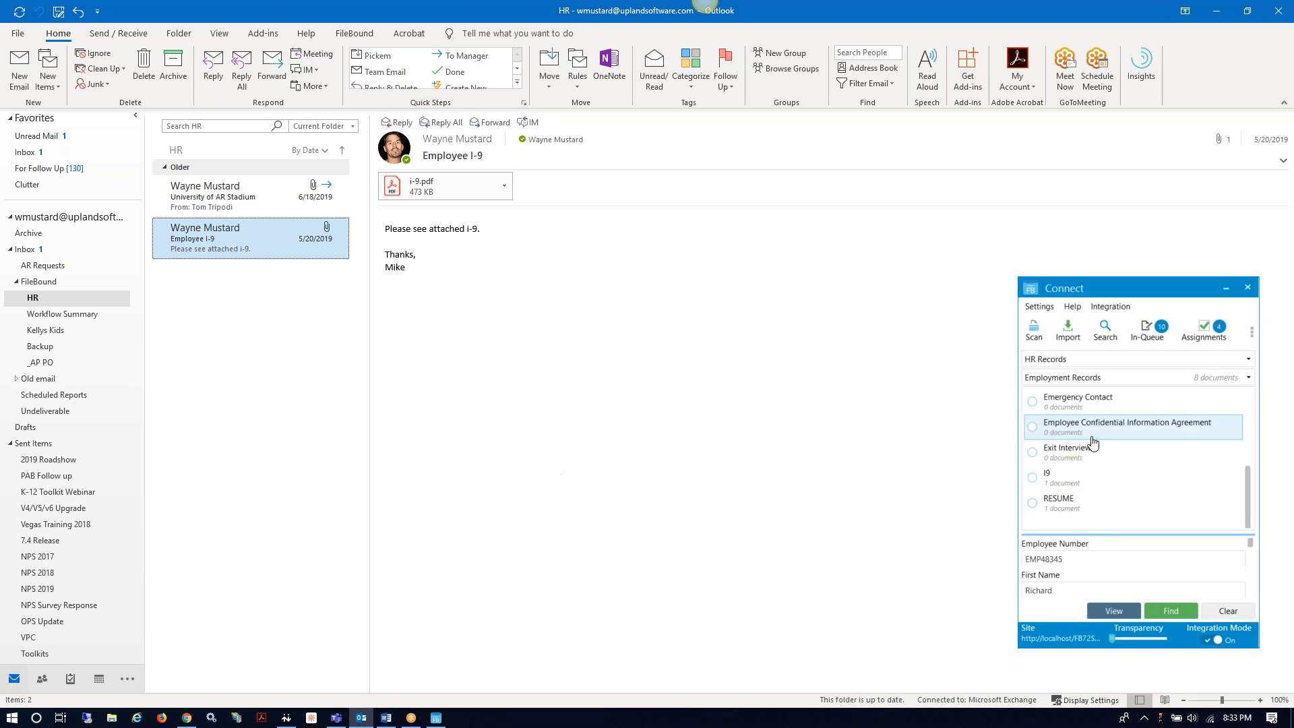
pyautogui.doubleClick(1054, 486)
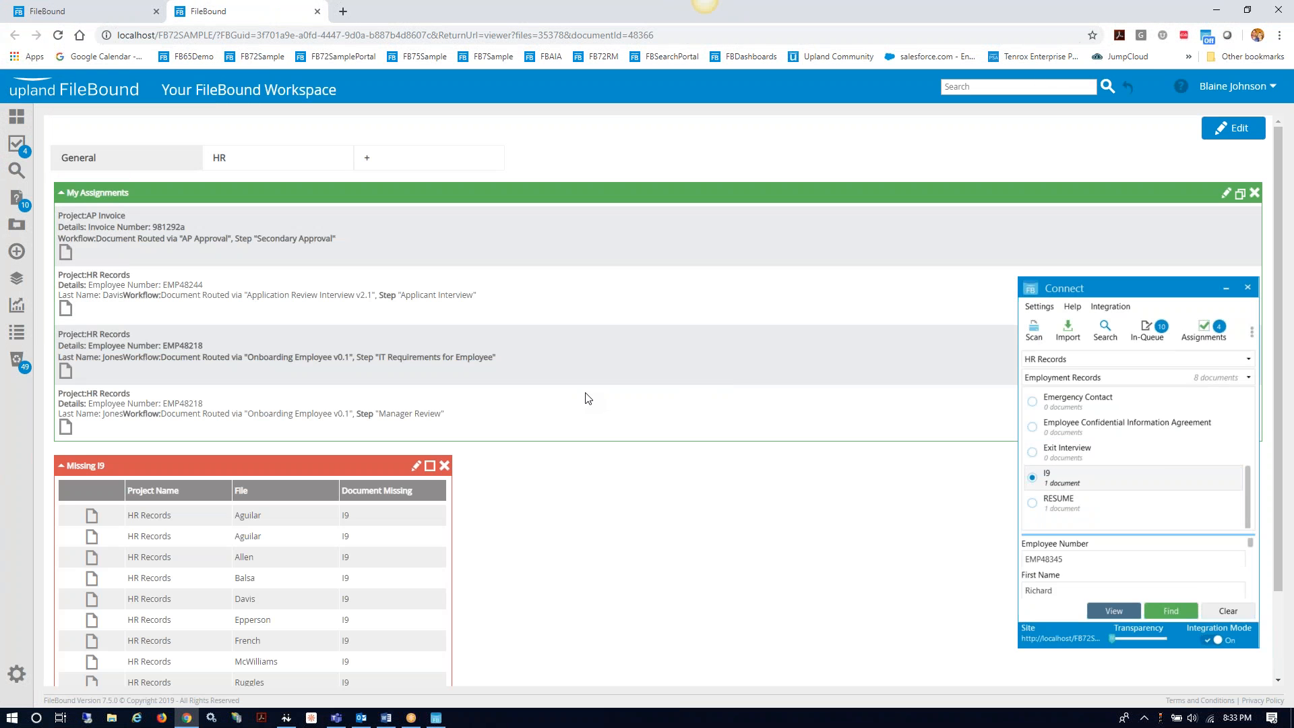
# Step: Browse the Assignments and Search pages, move the Connect panel lower, and reselect the I9 divider
pyautogui.click(19, 145)
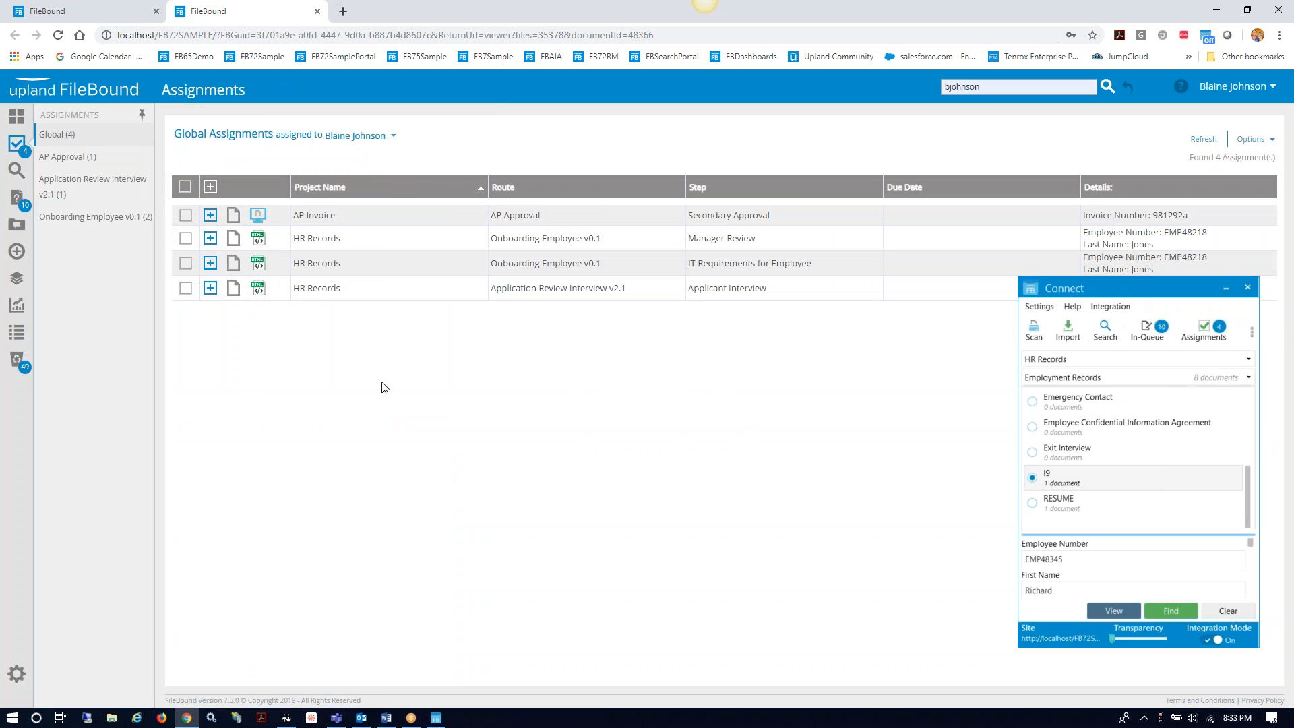
pyautogui.click(1067, 485)
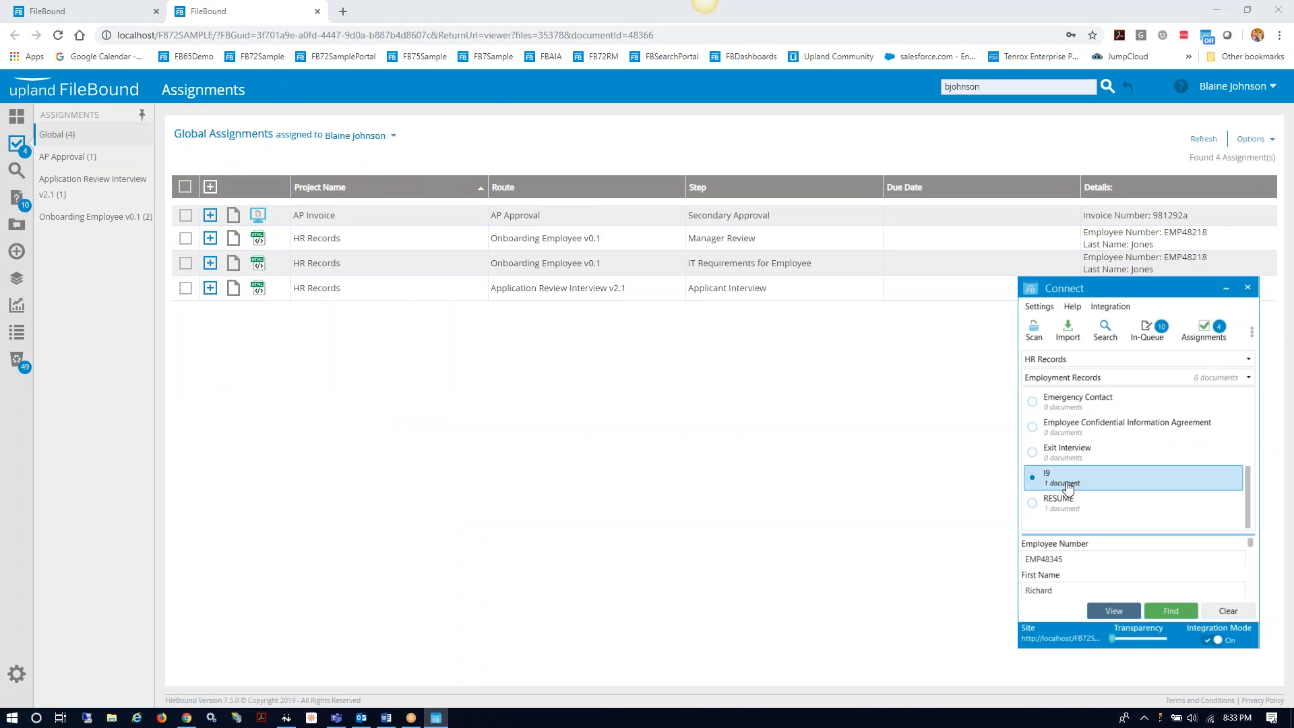
pyautogui.click(16, 173)
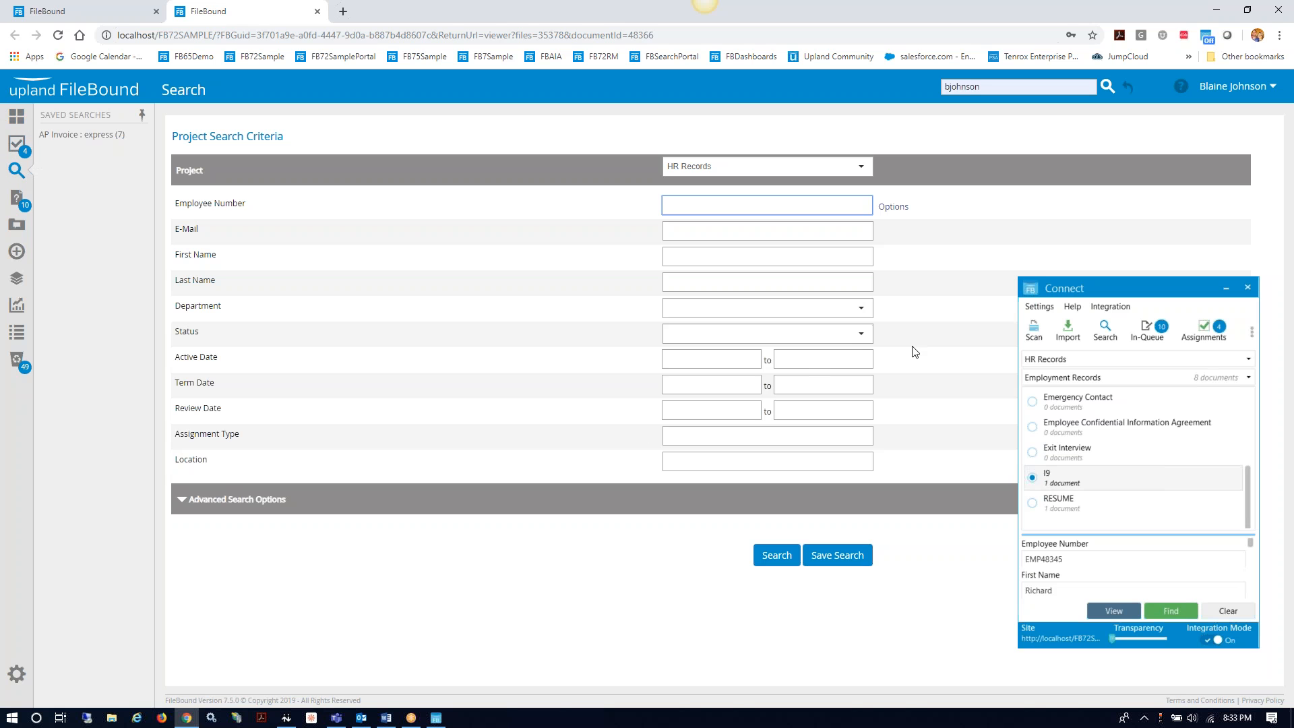
pyautogui.click(20, 145)
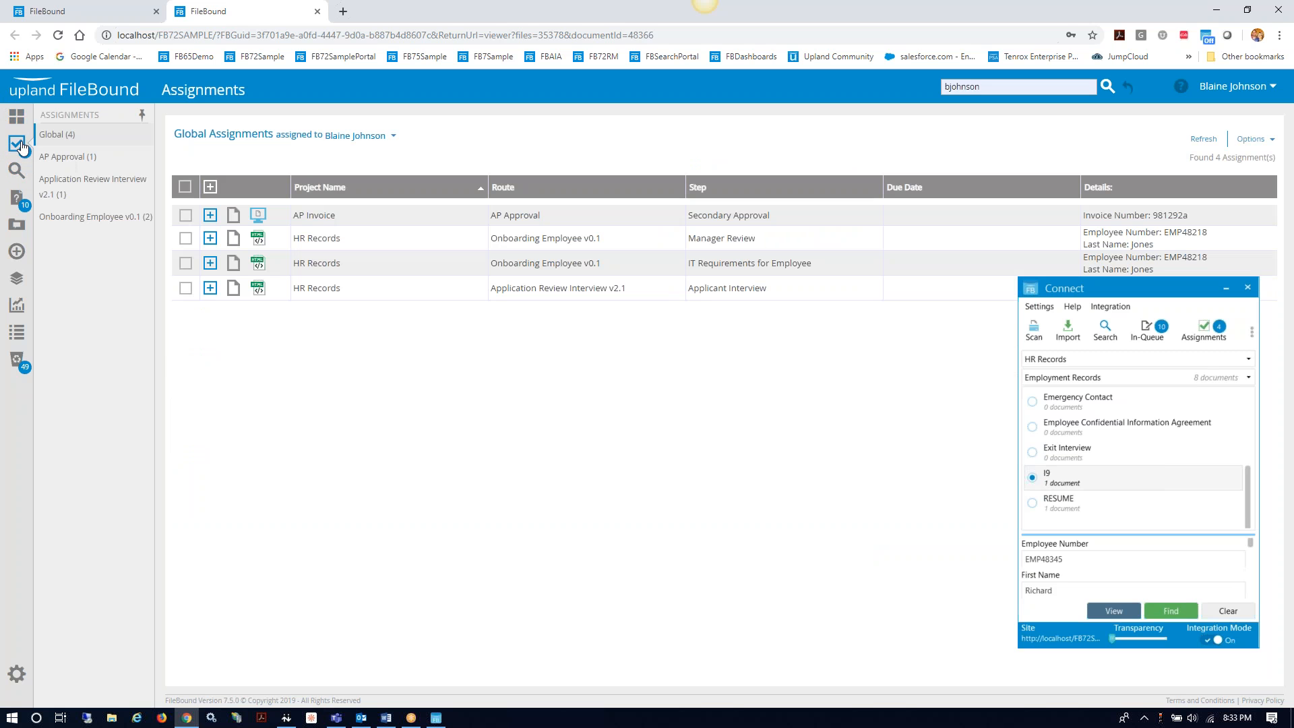
pyautogui.moveTo(1132, 292); pyautogui.dragTo(1127, 339)
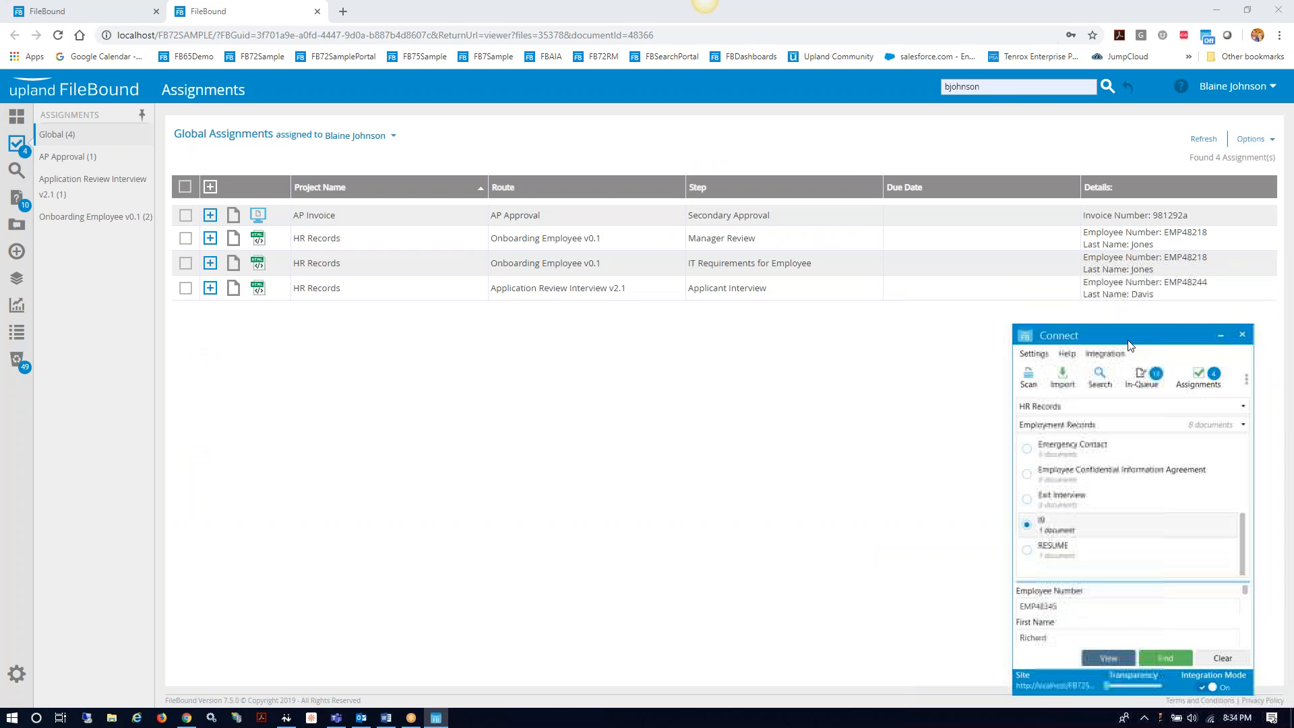
pyautogui.click(1057, 526)
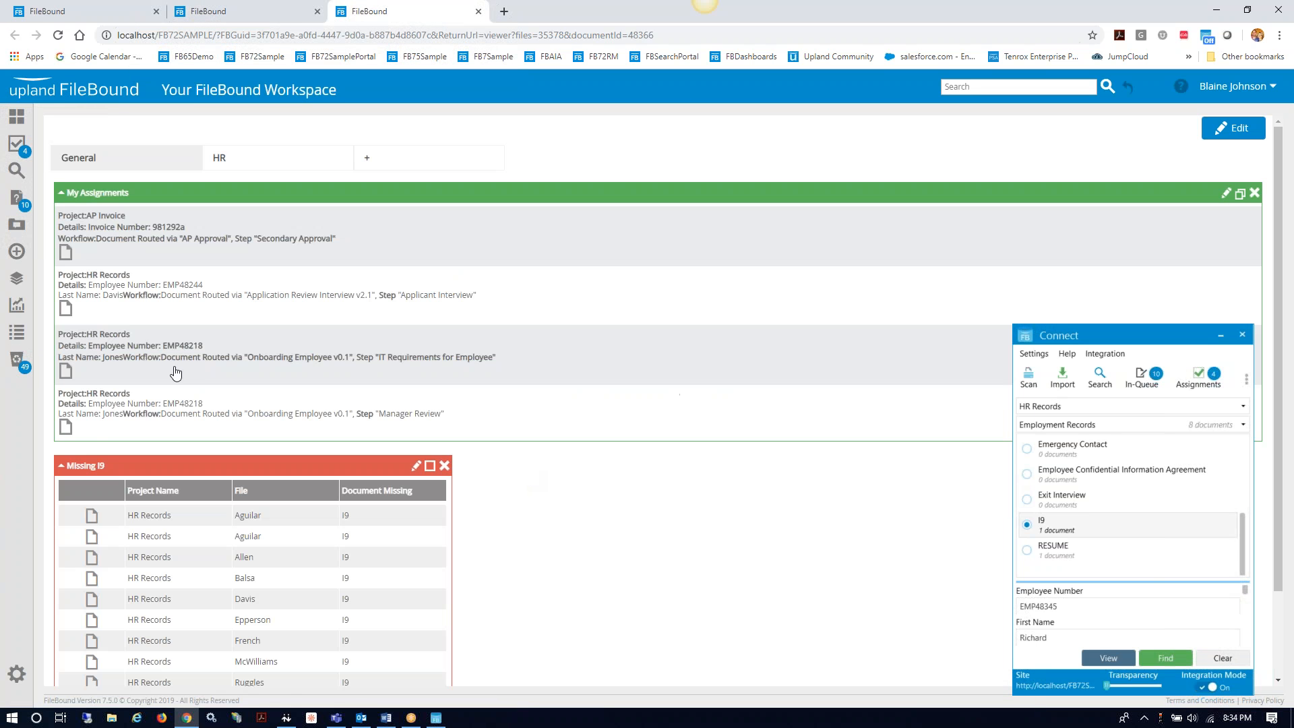
# Step: Search the HR Records project and go to page 3 of the results
pyautogui.click(17, 170)
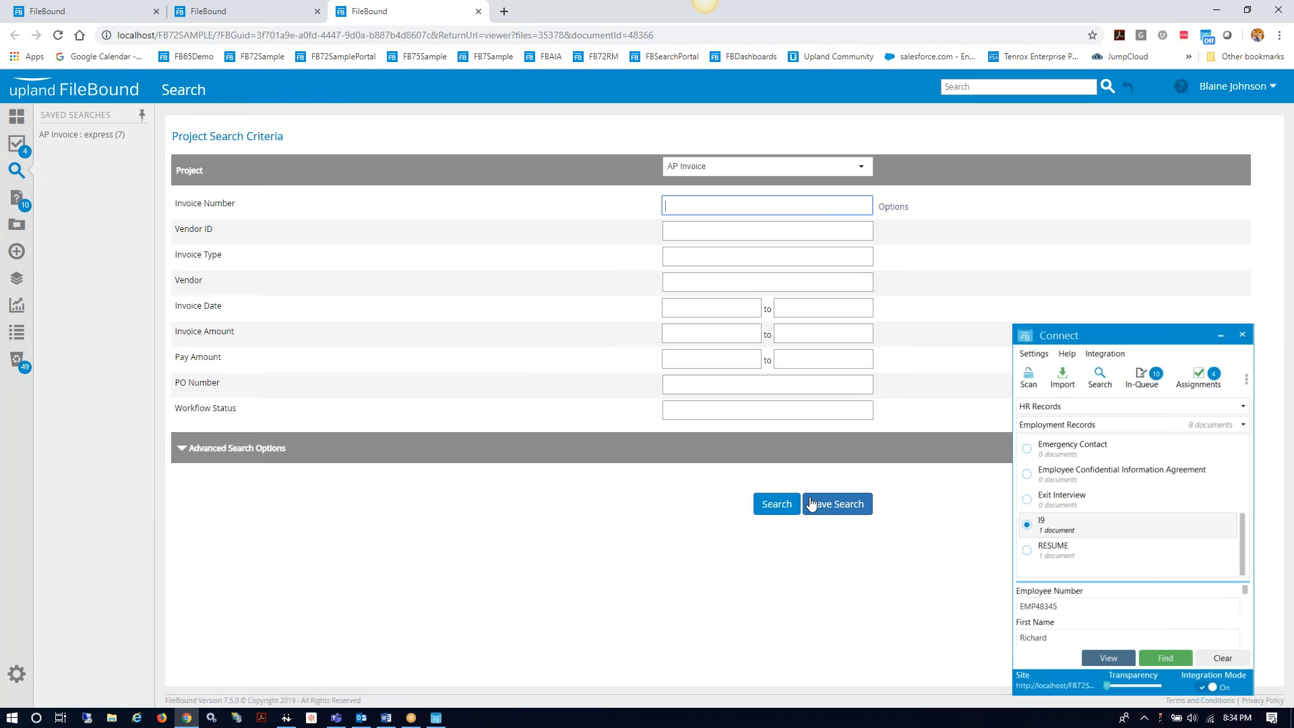
pyautogui.click(859, 166)
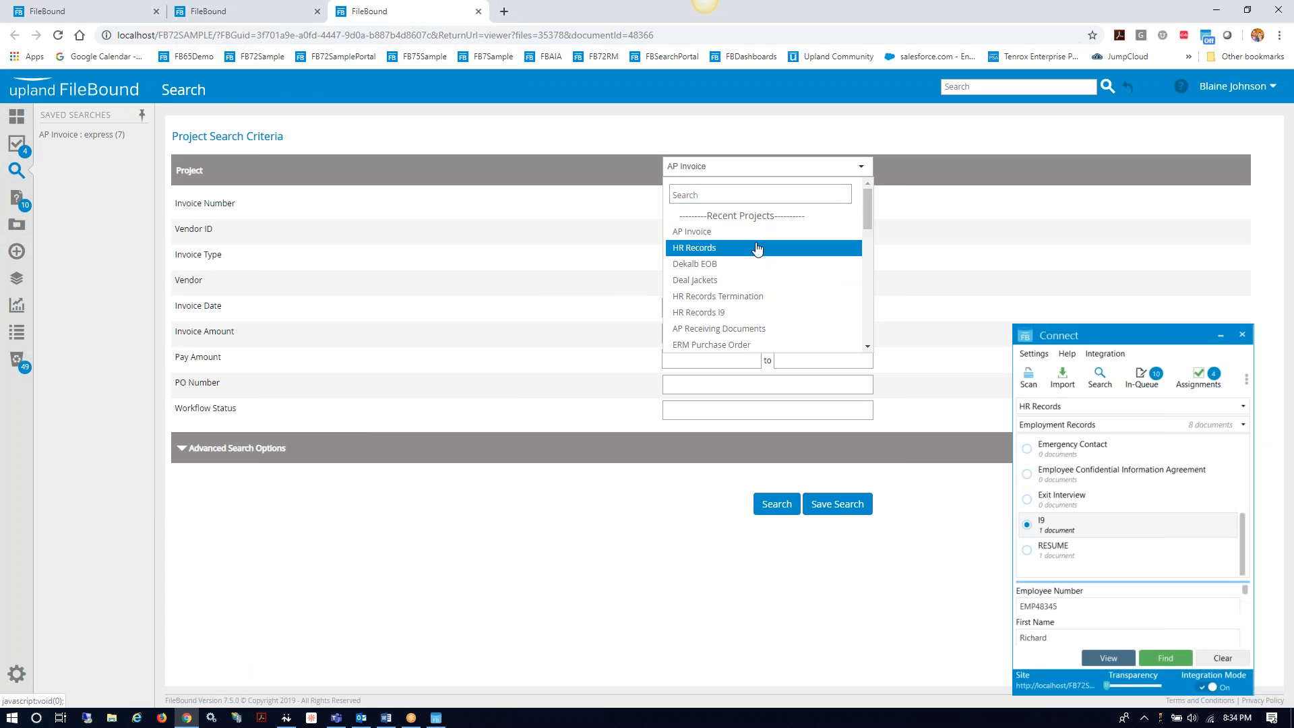
pyautogui.click(757, 249)
pyautogui.click(774, 557)
pyautogui.scroll(-1, 747, 526)
pyautogui.scroll(-2, 746, 525)
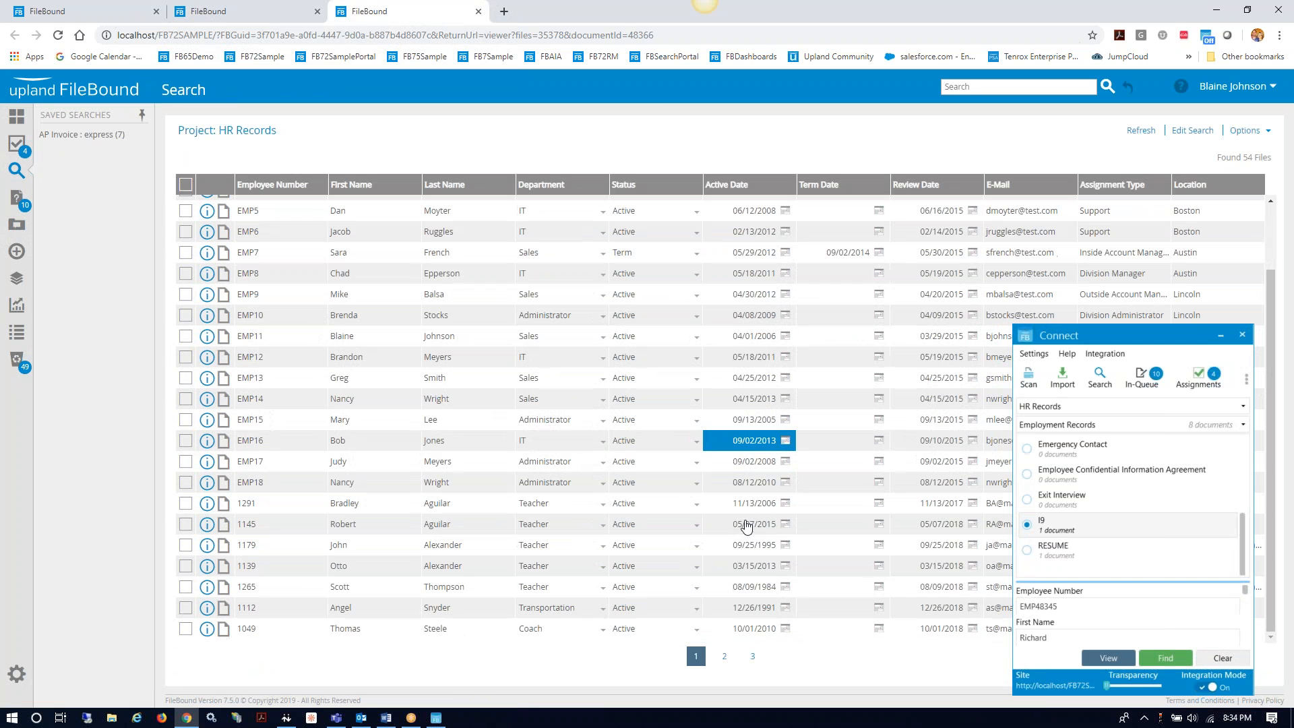
pyautogui.click(752, 658)
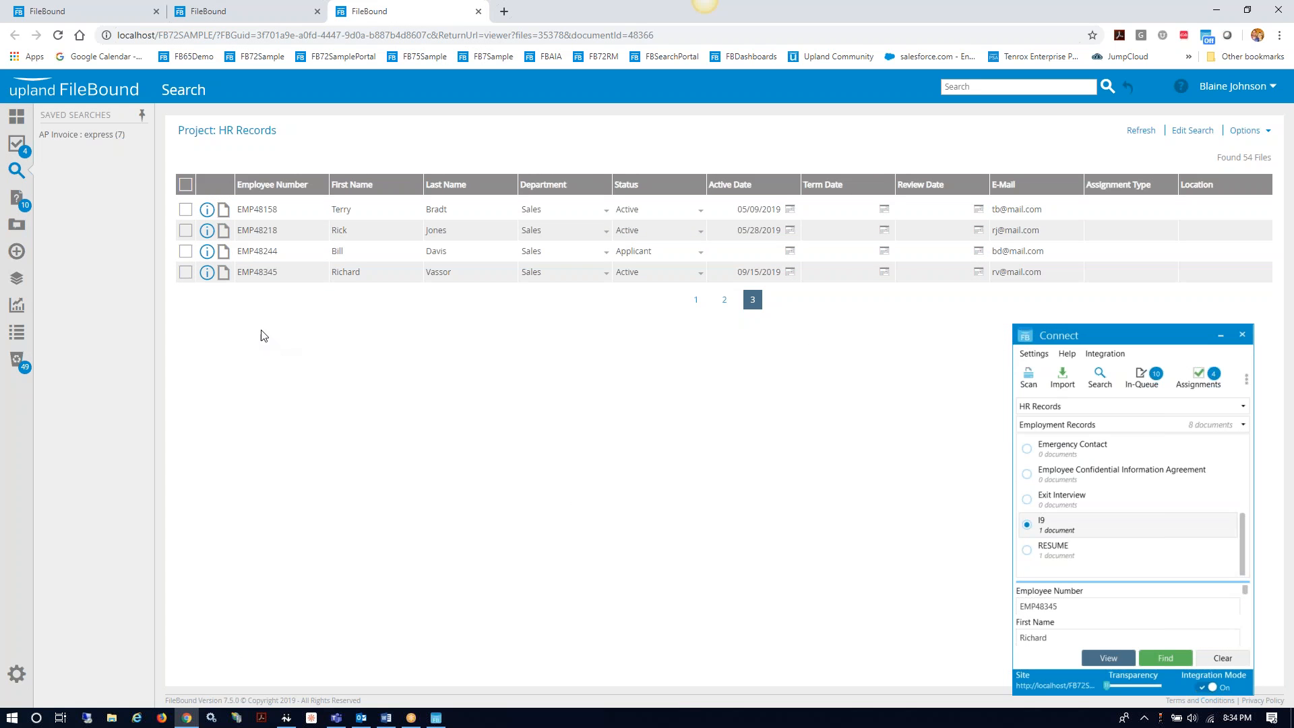
# Step: Open the employee's file, view the i-9 document in its I9 folder, then close the viewer
pyautogui.click(221, 272)
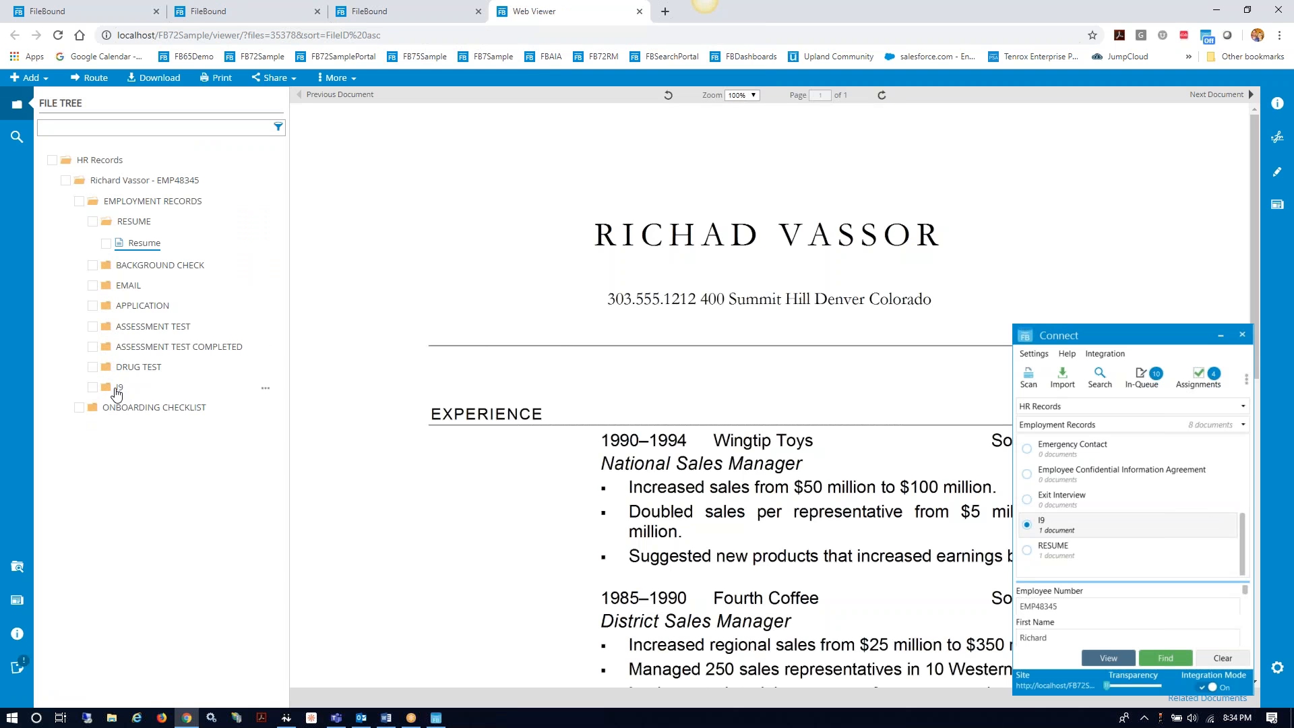
pyautogui.click(119, 389)
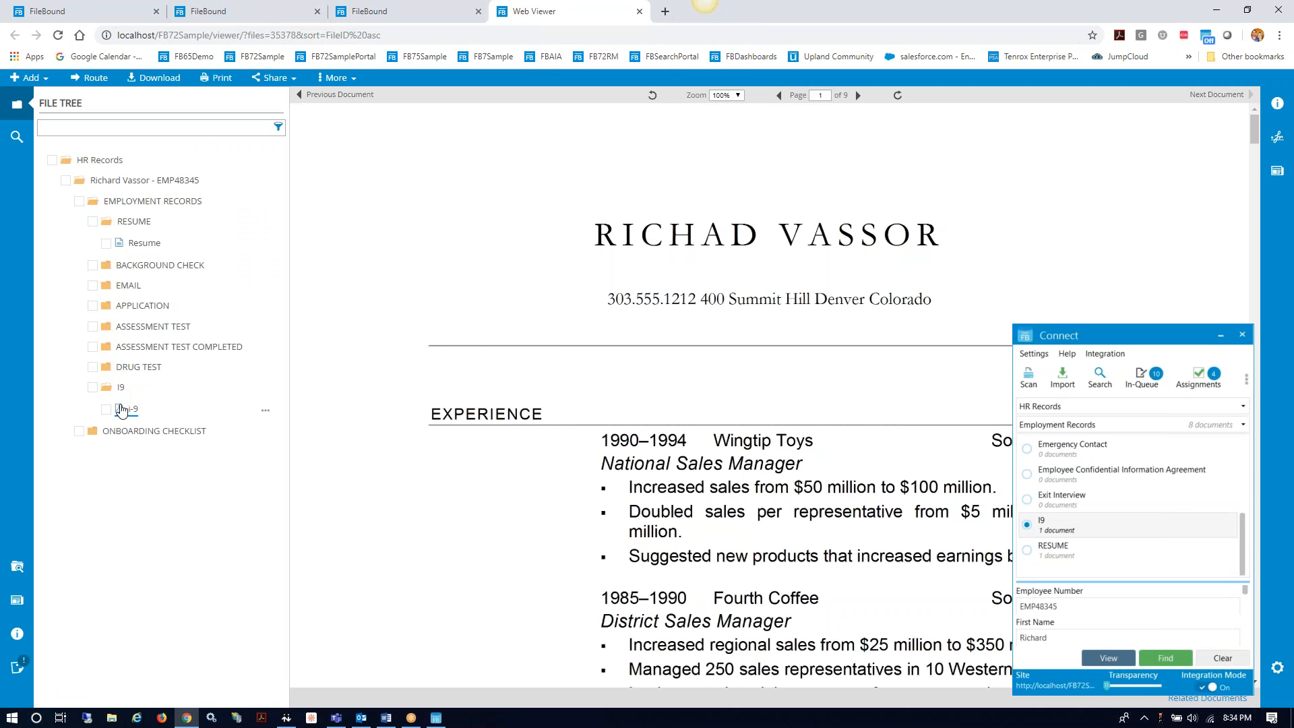
pyautogui.click(129, 413)
pyautogui.click(122, 411)
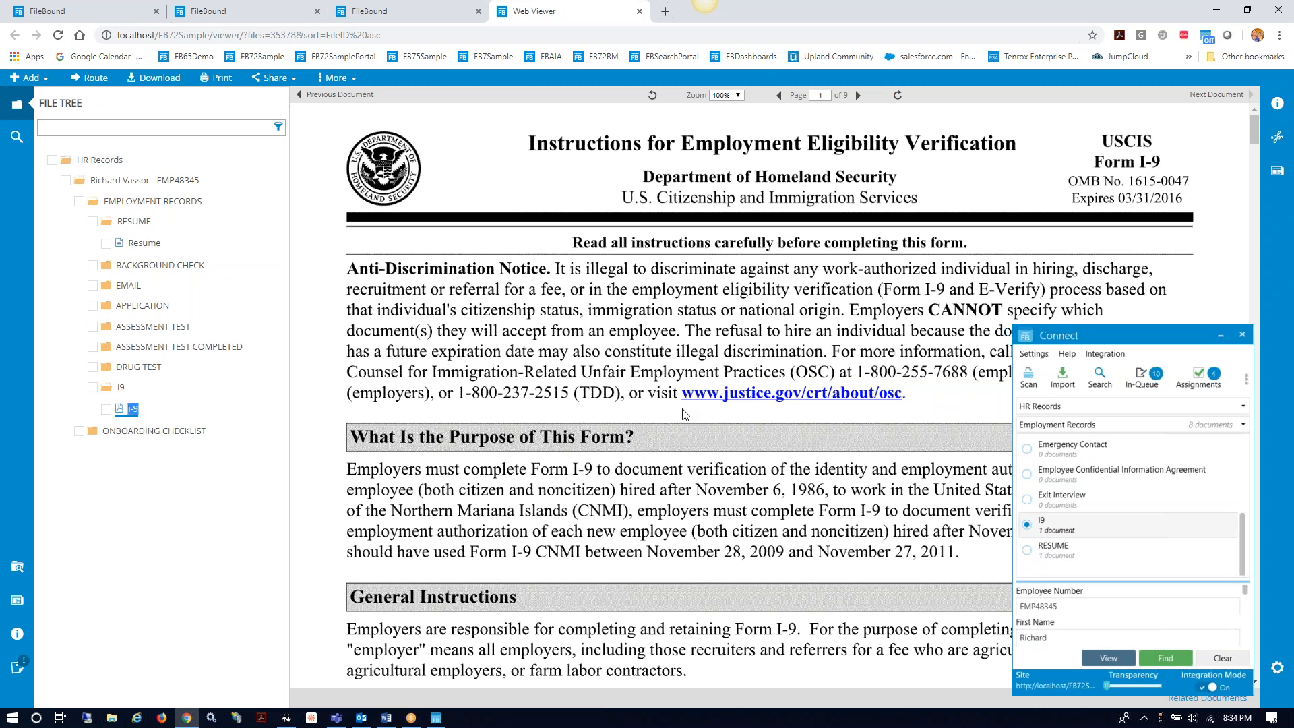
pyautogui.click(639, 12)
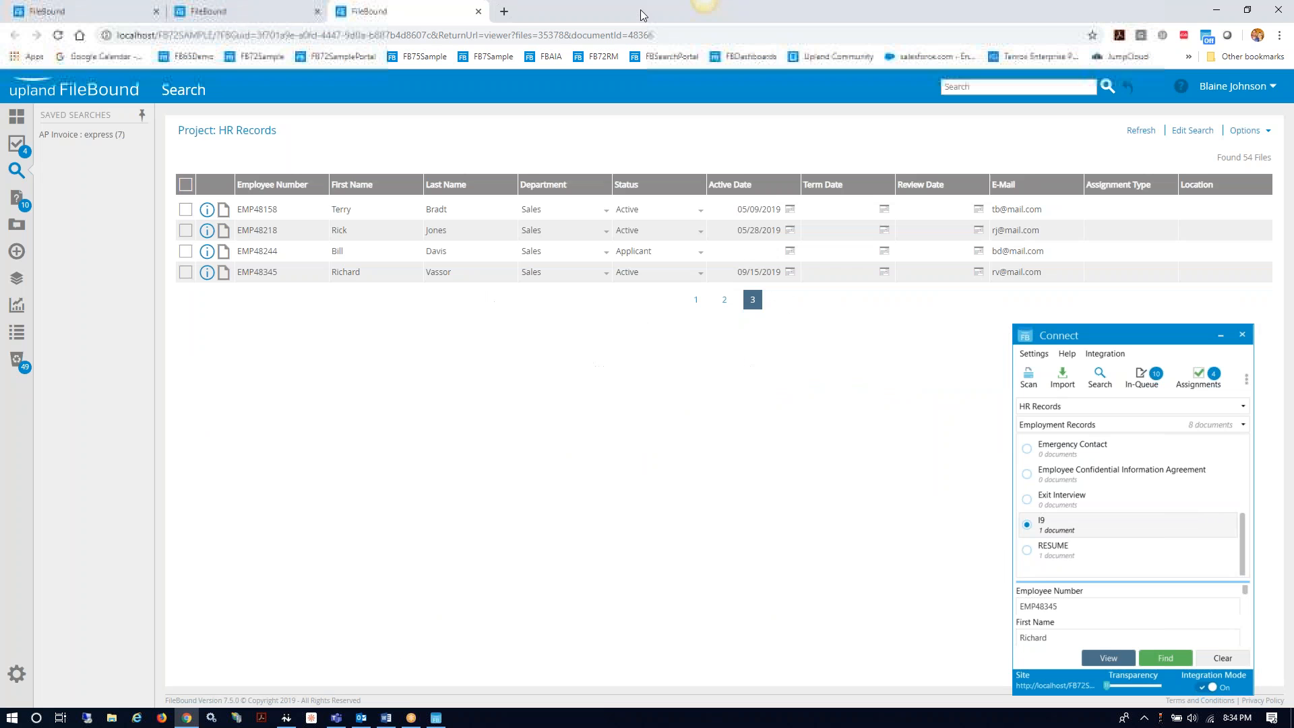
# Step: Return to the dashboard and scroll to the Missing I9 panel, now listing 12 files
pyautogui.click(20, 119)
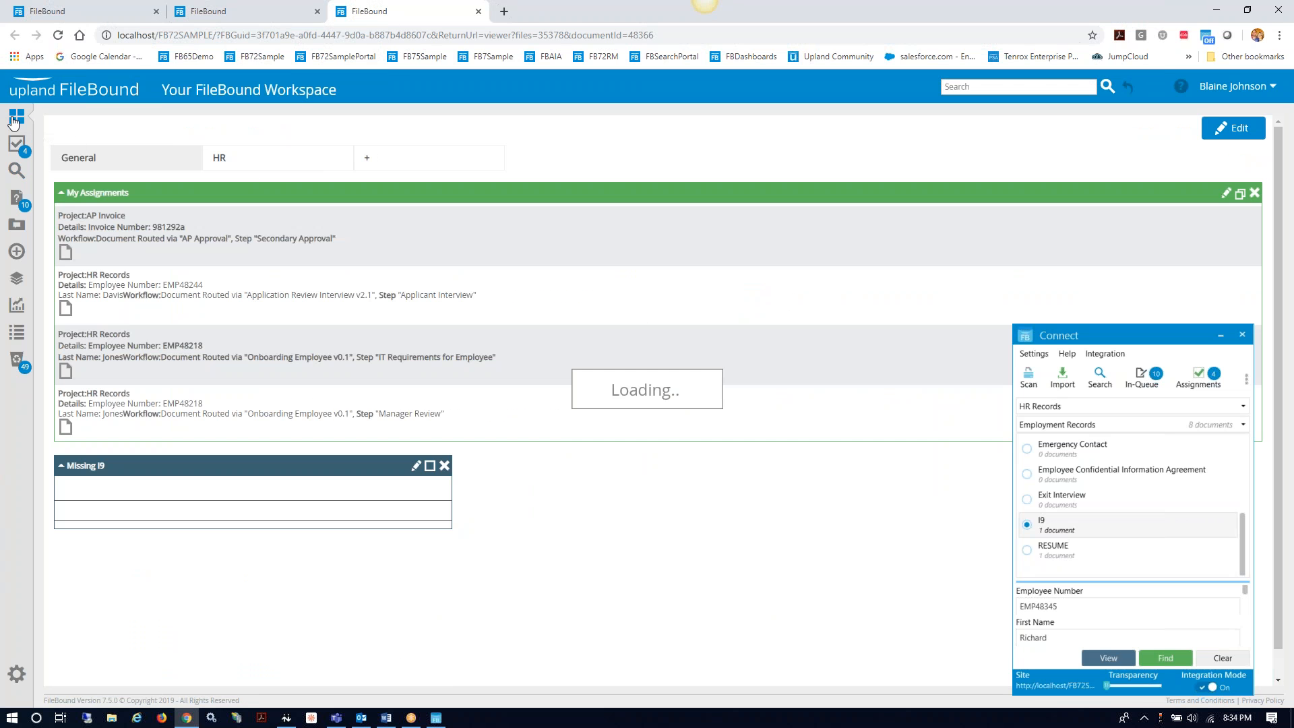
pyautogui.scroll(-2, 436, 478)
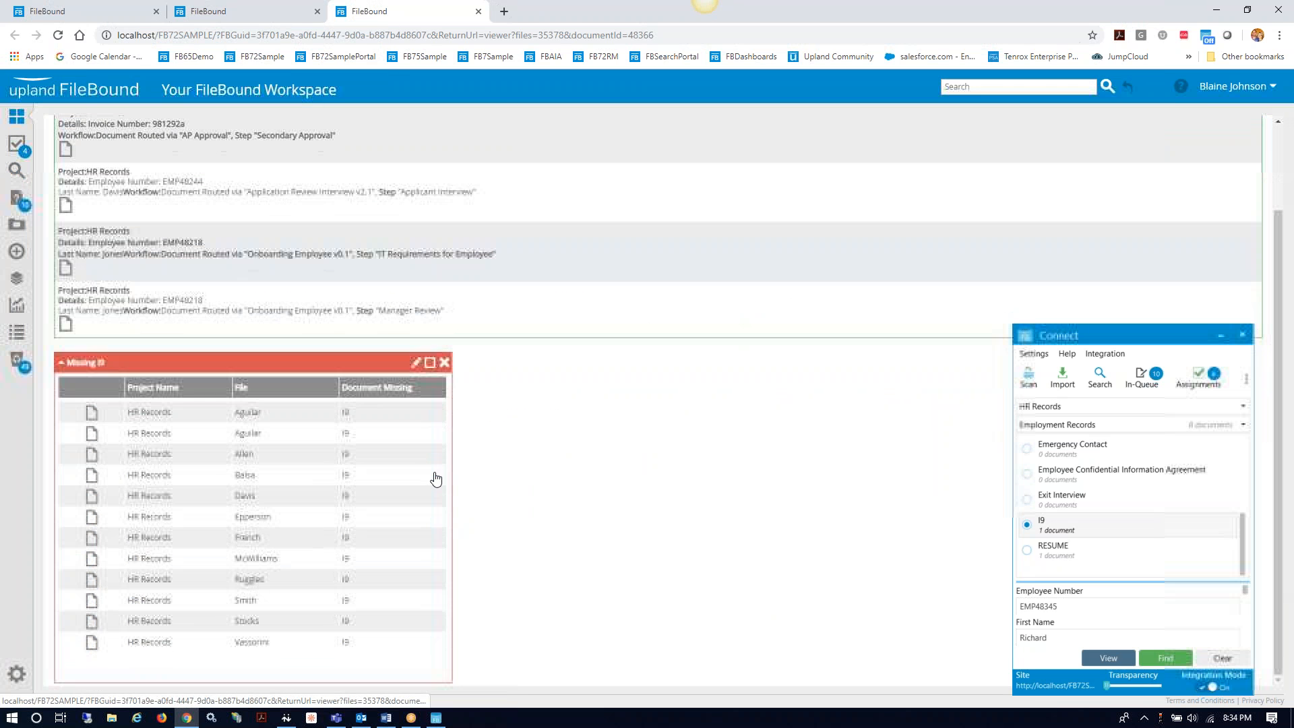